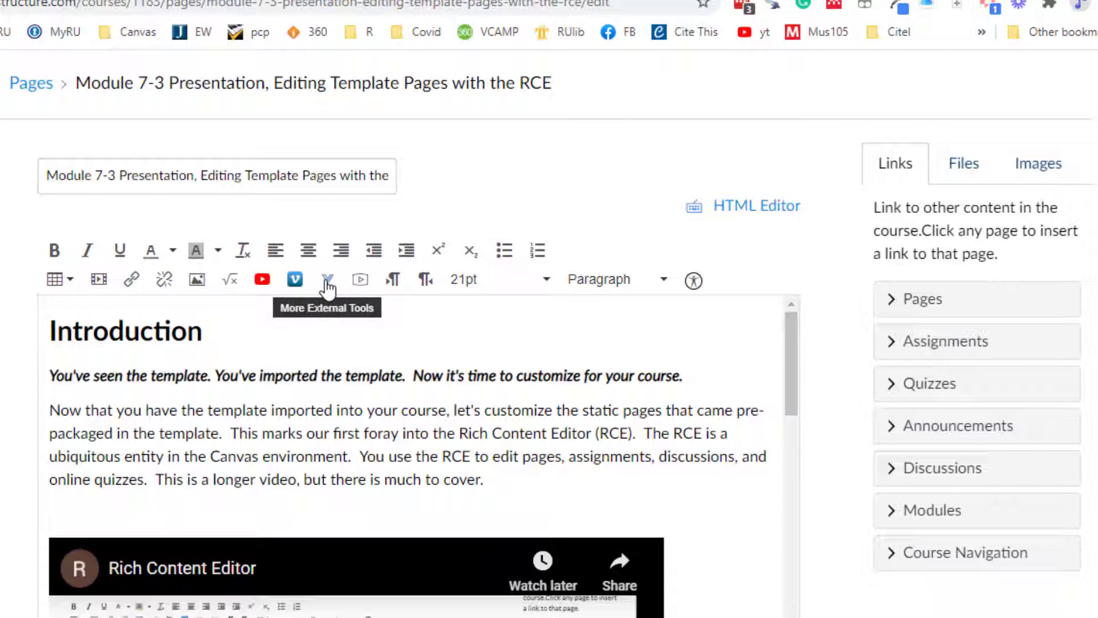
- Show the additional external tools in the Module 7-3 page editor and switch to the Music 105 Home Page window
click(327, 280)
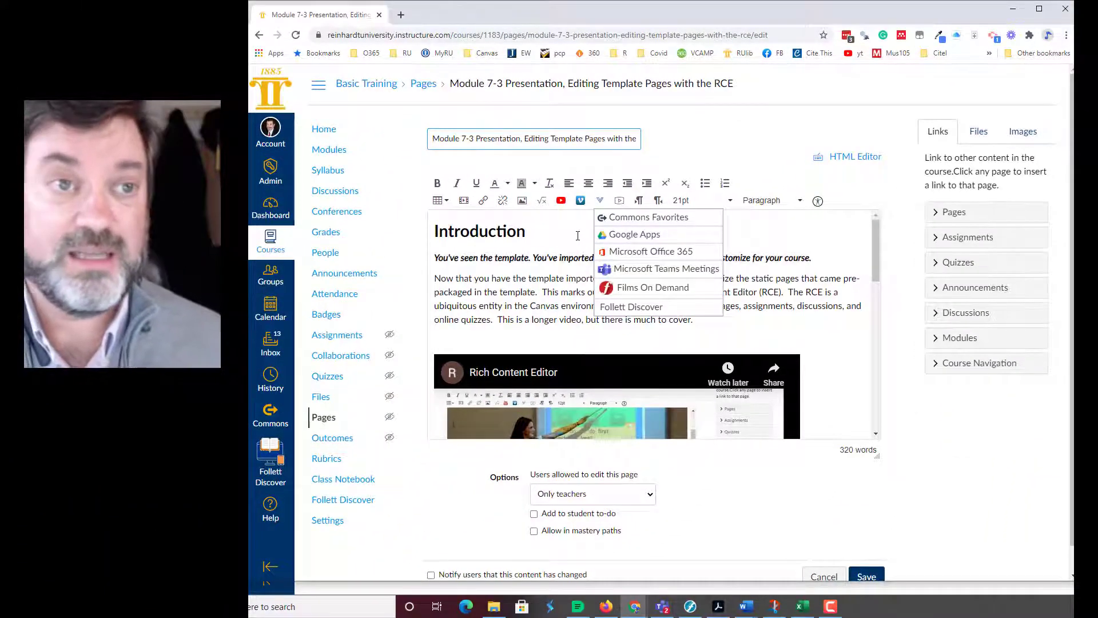
key(alt+Tab)
key(alt+Tab)
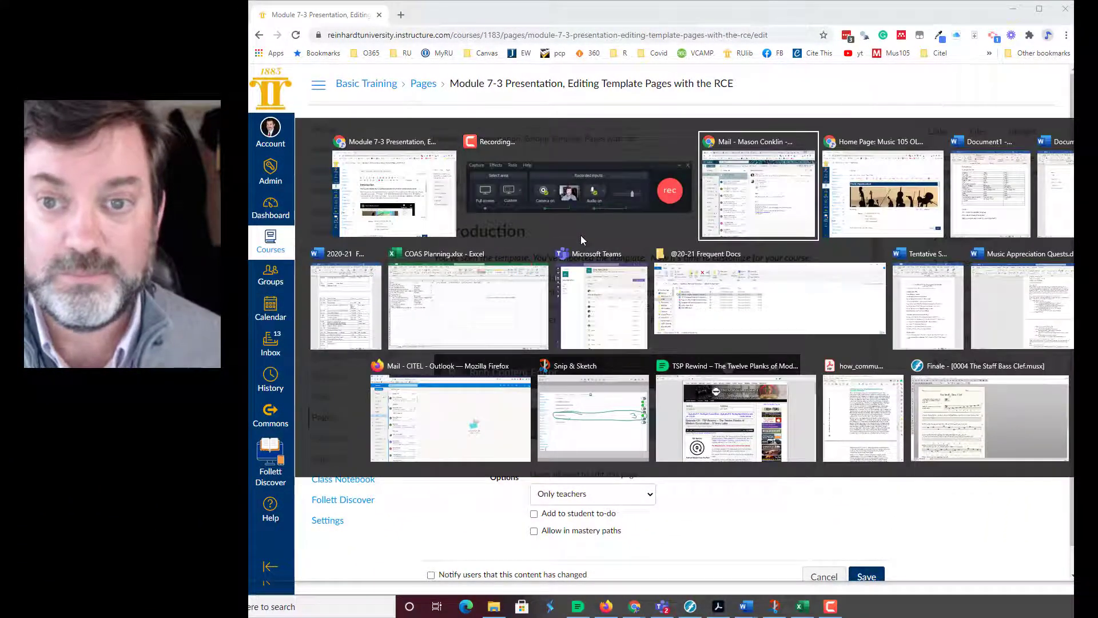
key(alt+Tab)
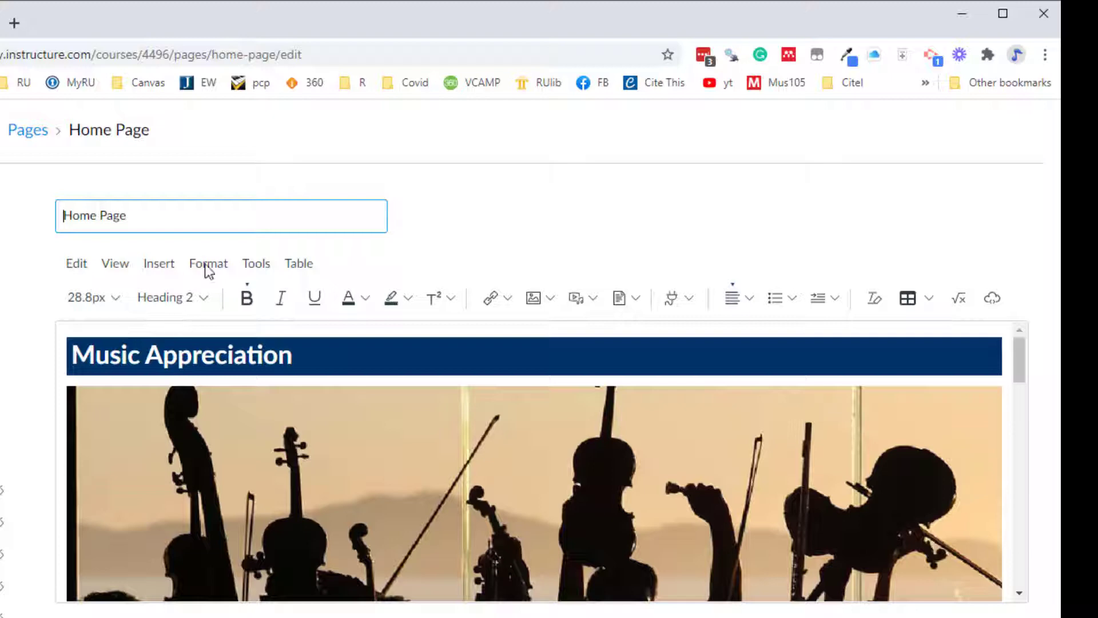
- Make the sentence "Also, there are no grades." bold in the Home Page's welcome section
scroll(270, 418, down, 7)
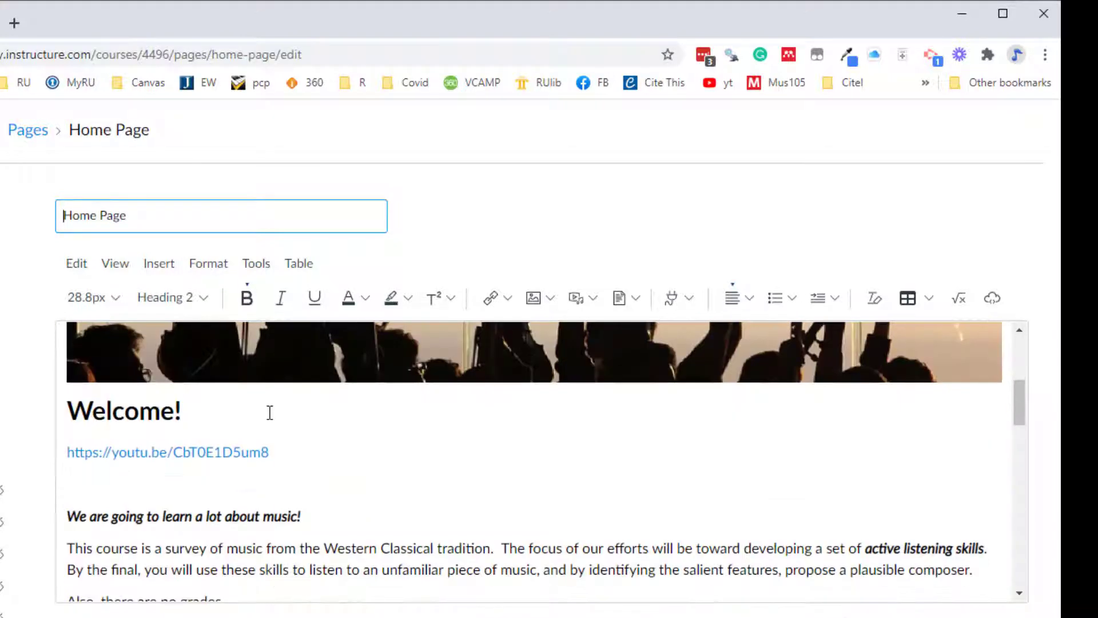
drag(67, 424, 233, 426)
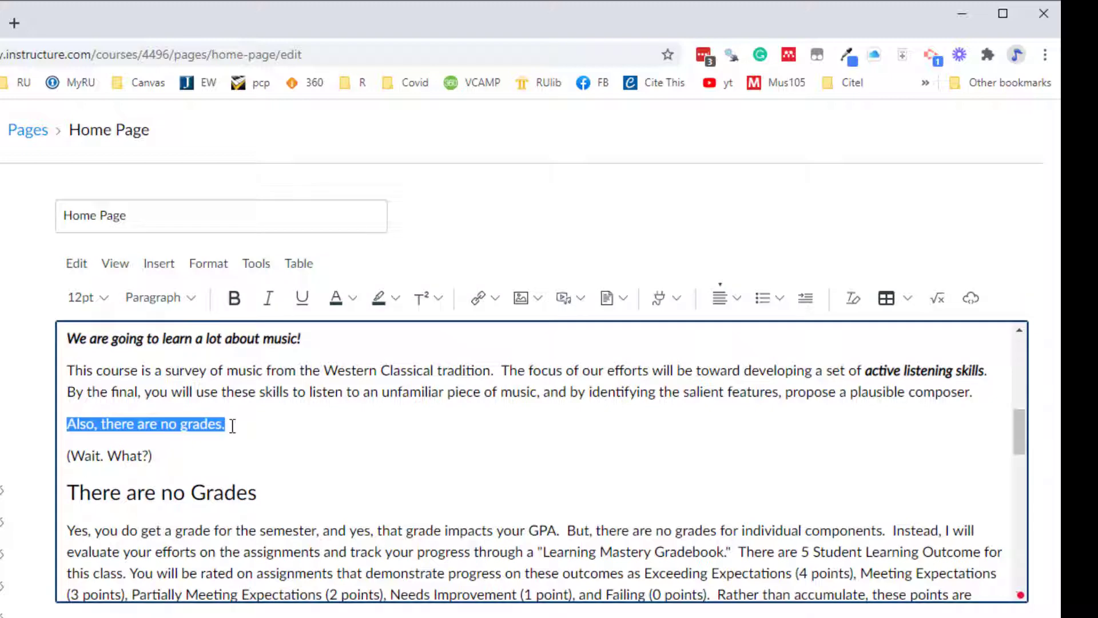
click(228, 302)
click(289, 392)
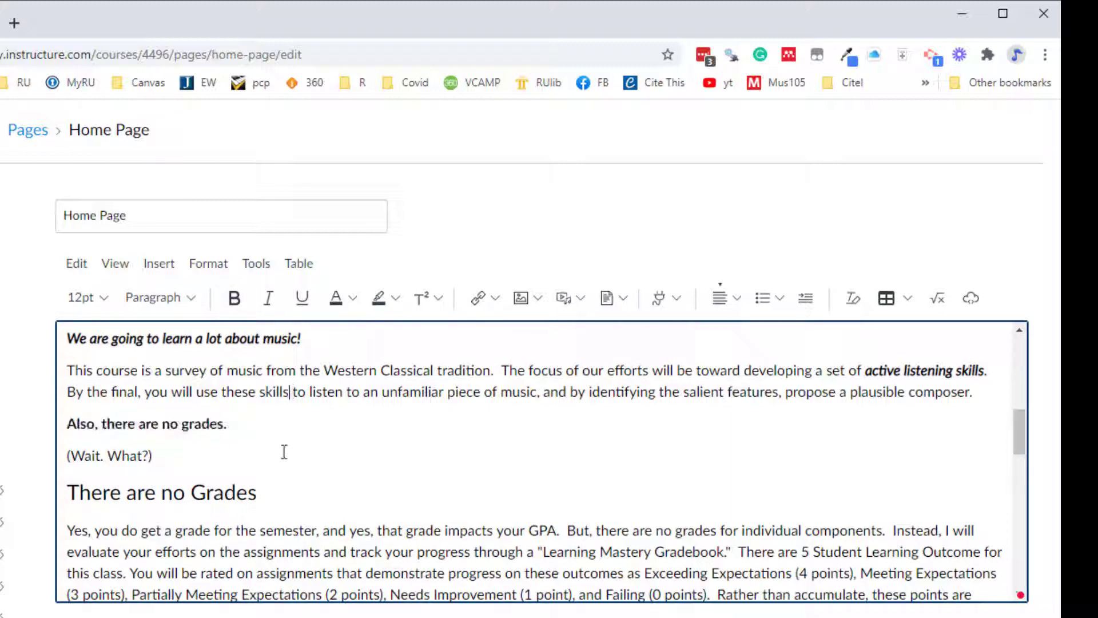
- Remove the bold formatting from the sentence "Also, there are no grades."
drag(239, 426, 69, 426)
click(65, 438)
triple_click(66, 438)
click(235, 298)
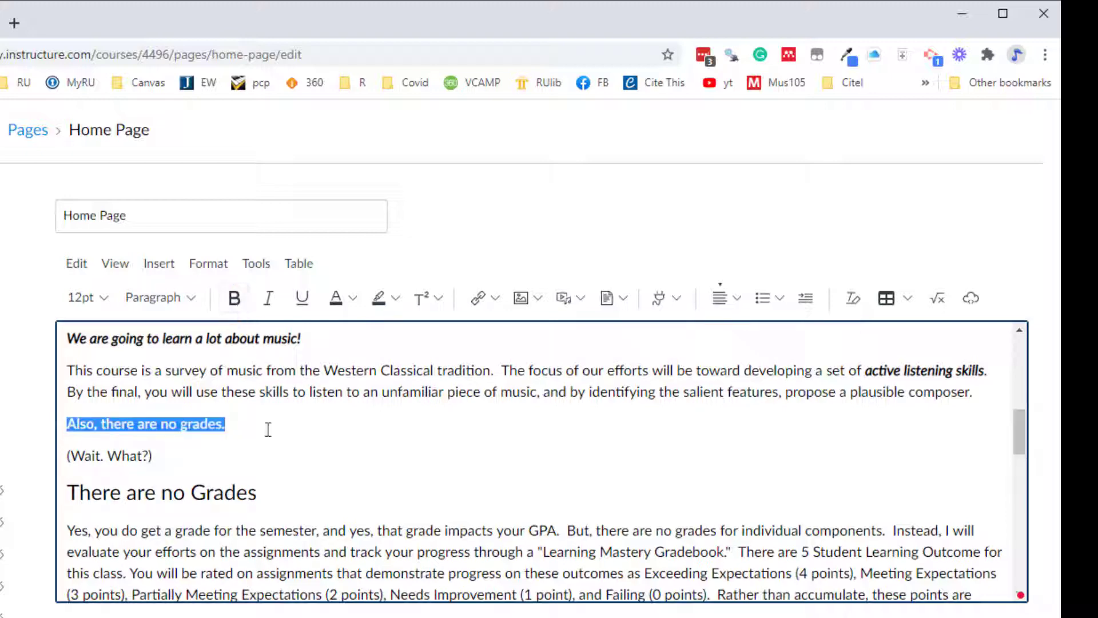
click(268, 429)
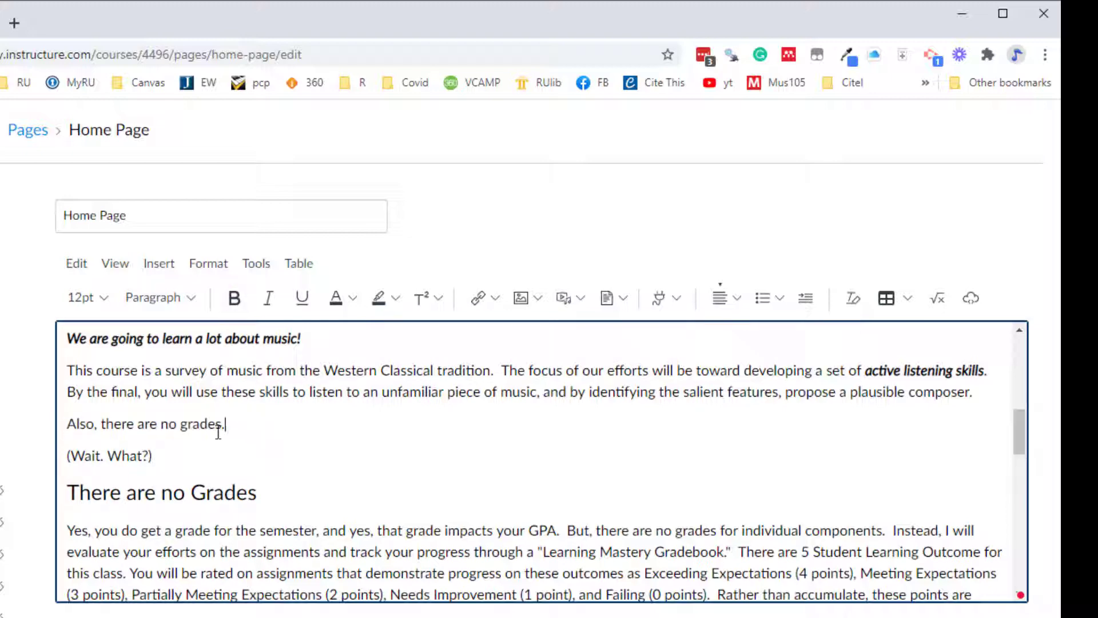
- Reapply bold to the full sentence "Also, there are no grades."
drag(218, 433, 63, 426)
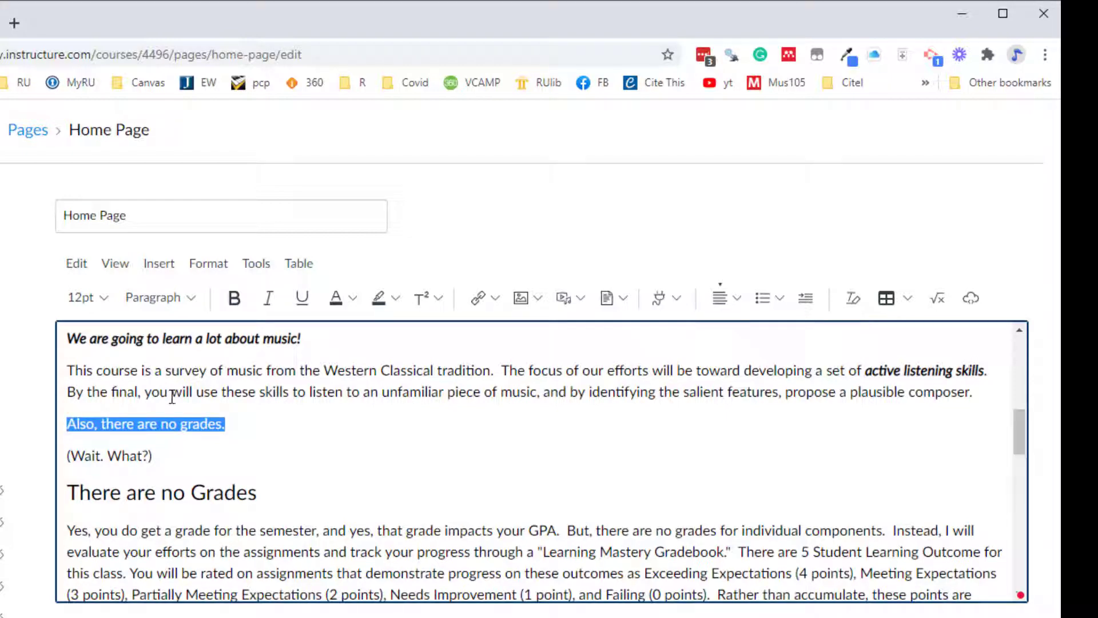
click(209, 268)
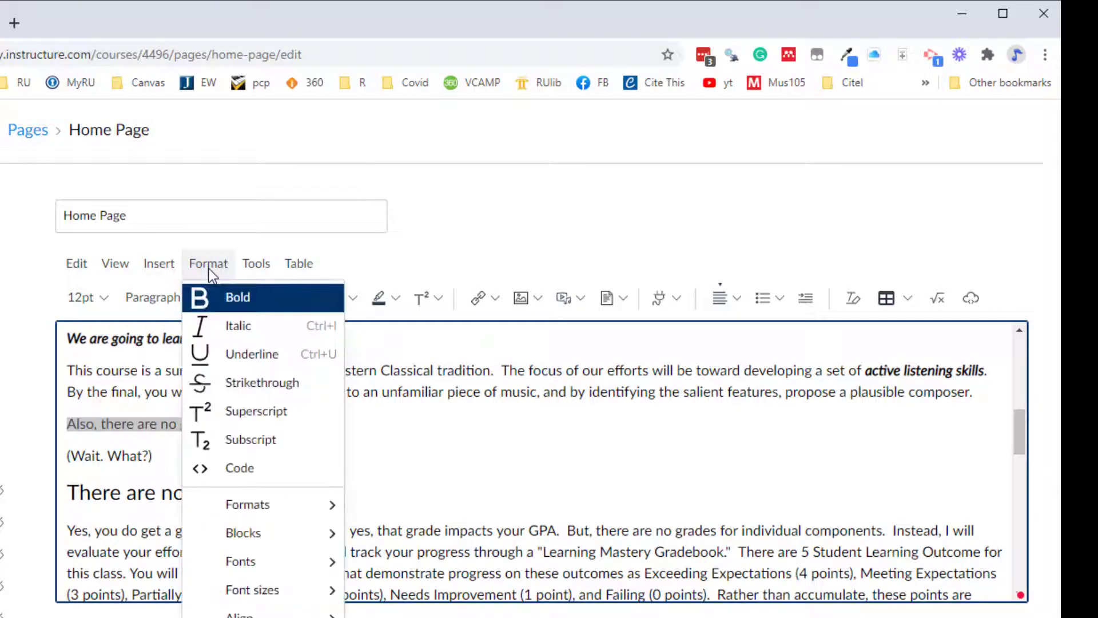
click(216, 299)
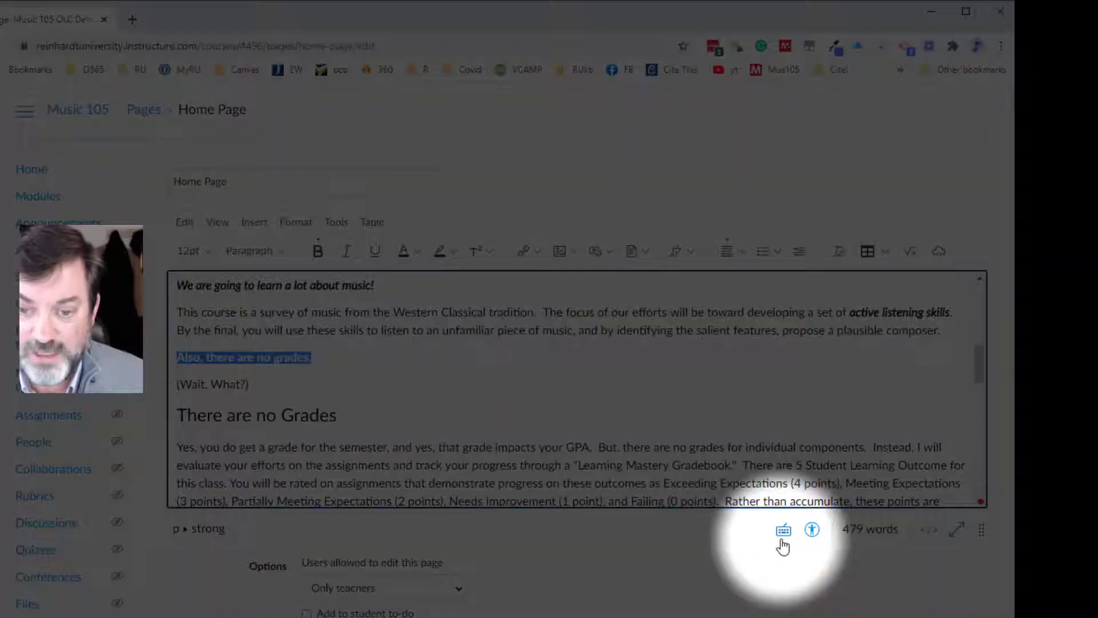
- Review the rich content editor's keyboard shortcuts list and close it
click(784, 532)
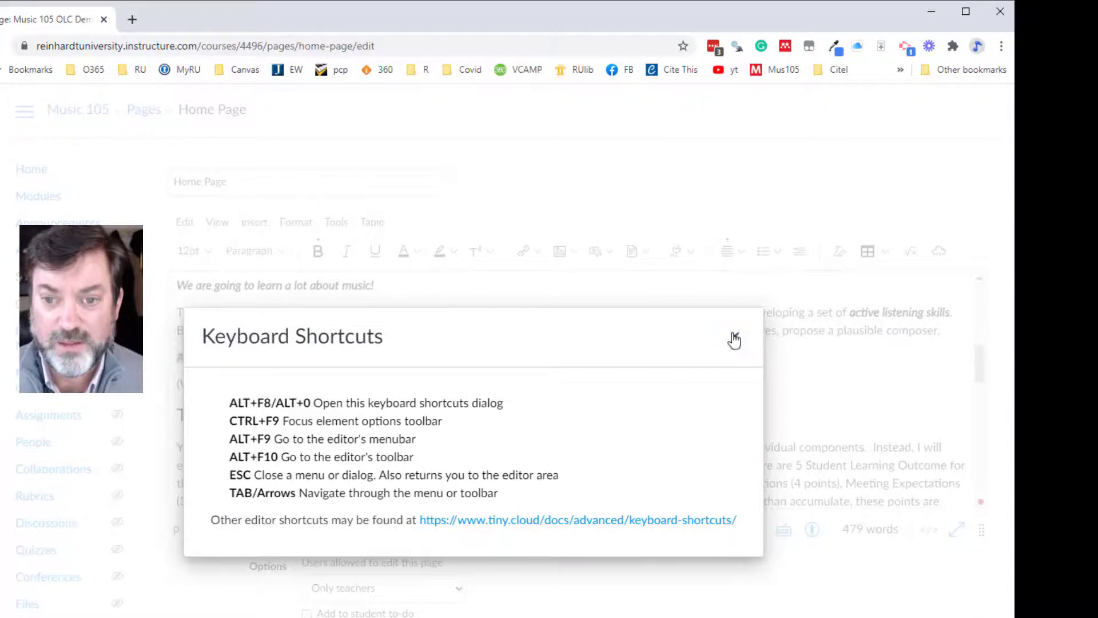
click(734, 338)
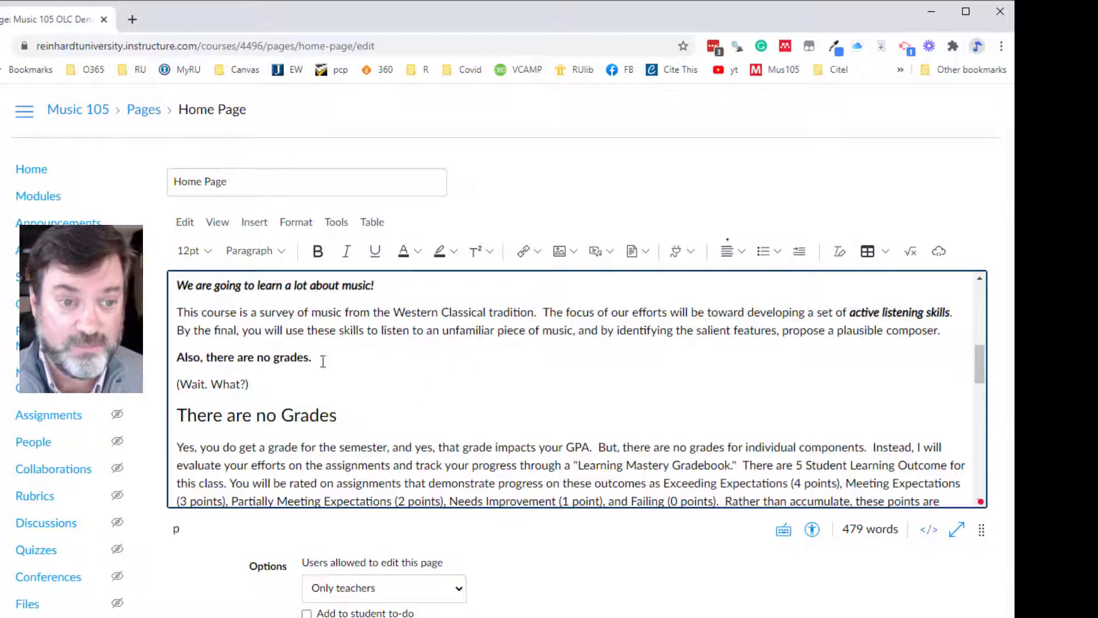
- Remove bold from only the words "Also, there are" by navigating the editor's formatting options from the keyboard
drag(314, 359, 172, 358)
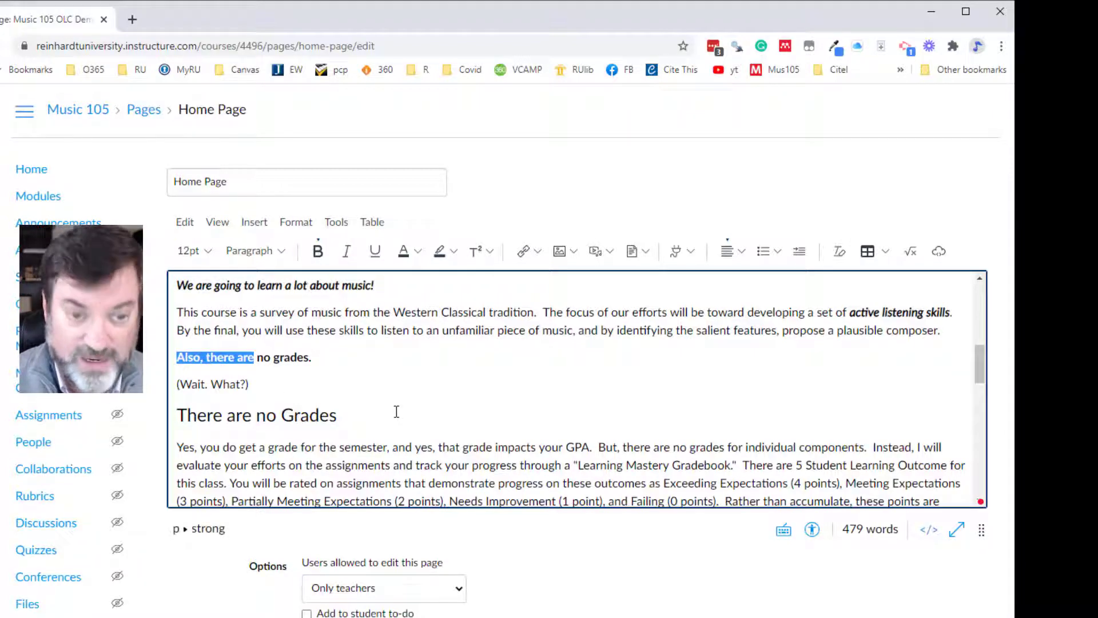
key(alt+F9)
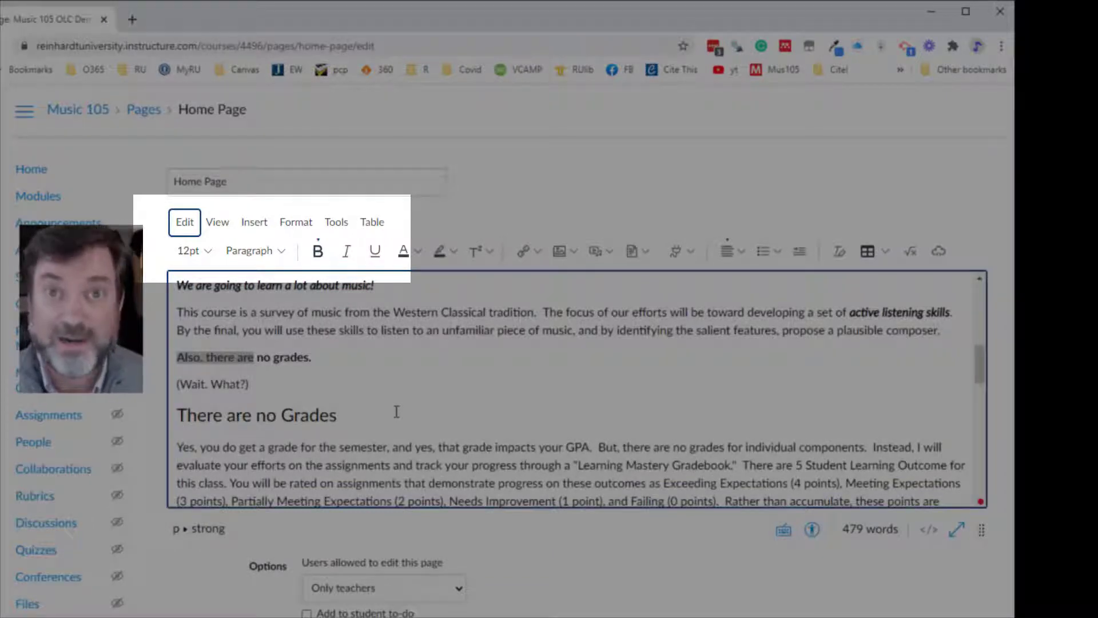
key(Right)
key(Right)
key(Right)
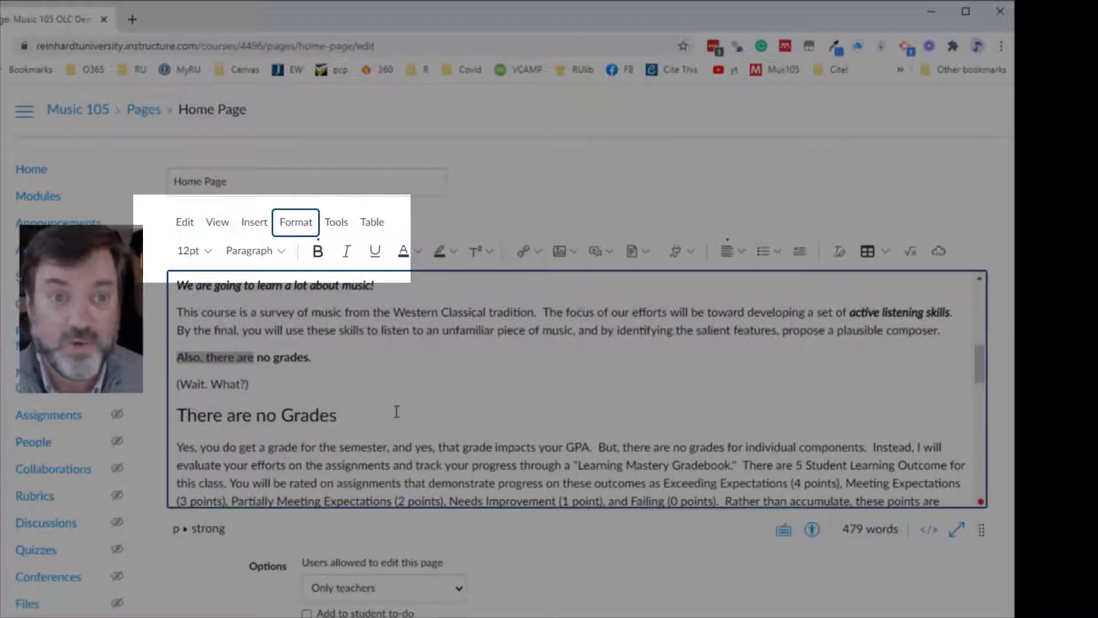
key(Return)
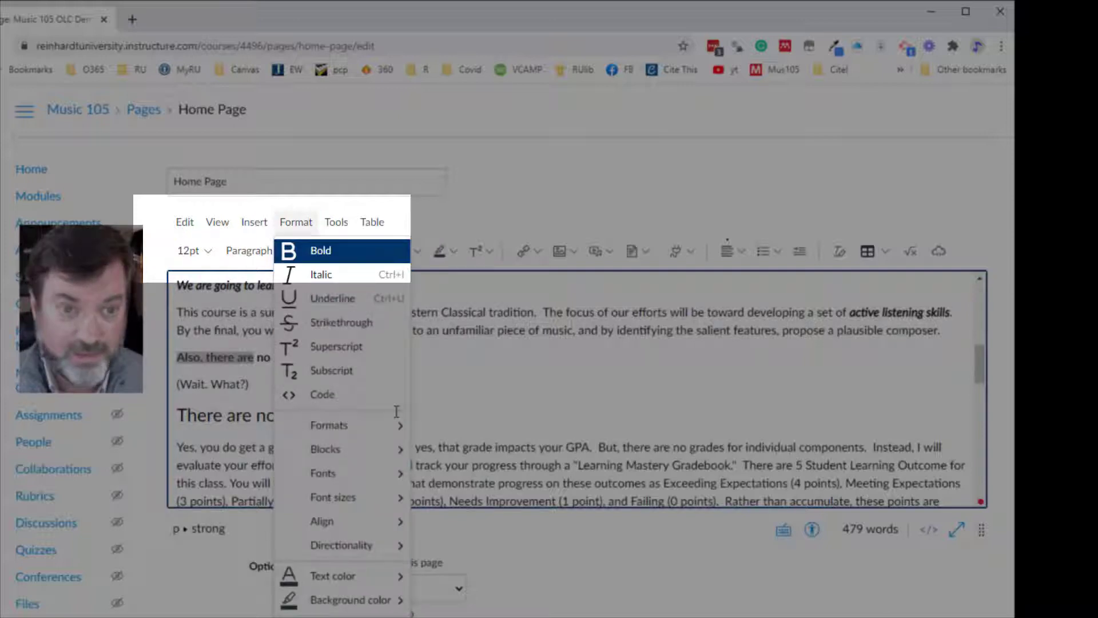
key(Return)
key(Right)
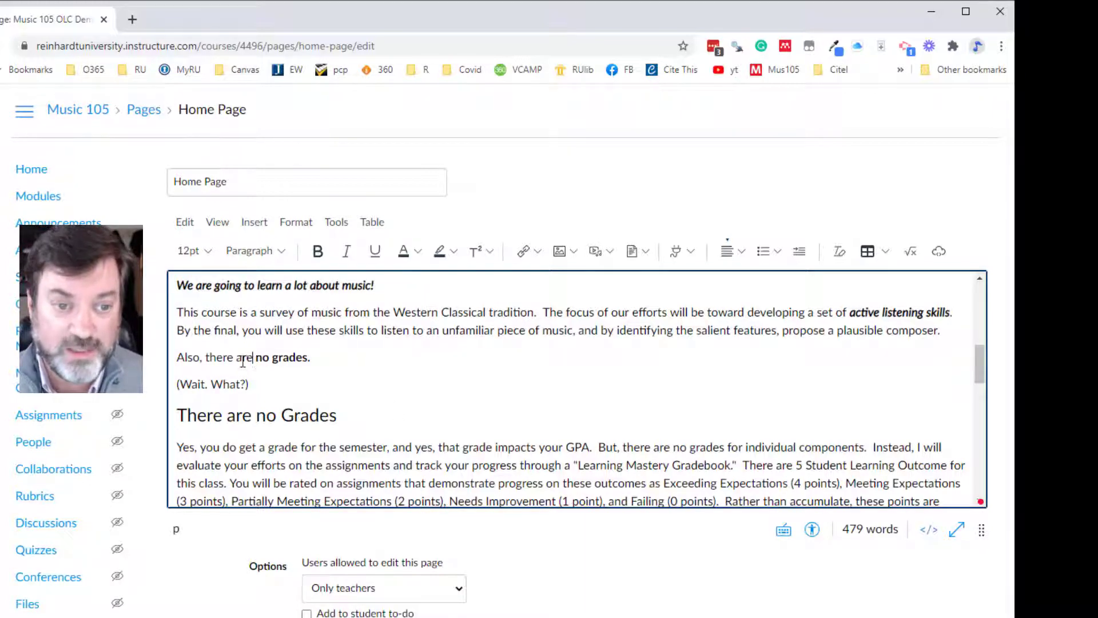
- Bold the whole sentence "Also, there are no grades." and return it to regular weight
drag(253, 359, 177, 358)
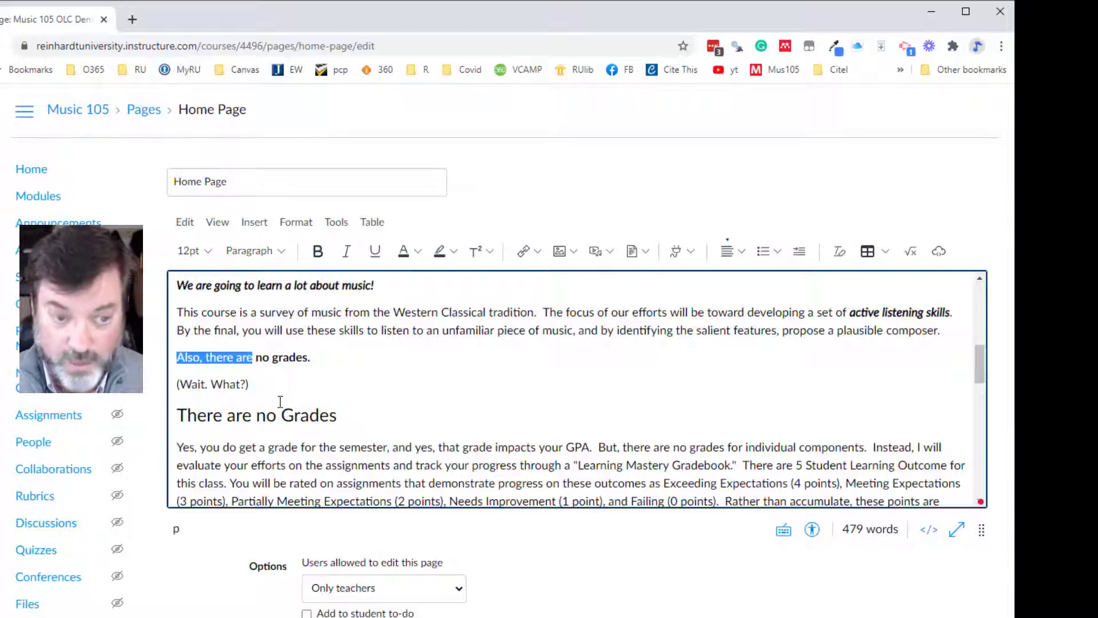
drag(327, 353, 156, 351)
click(318, 252)
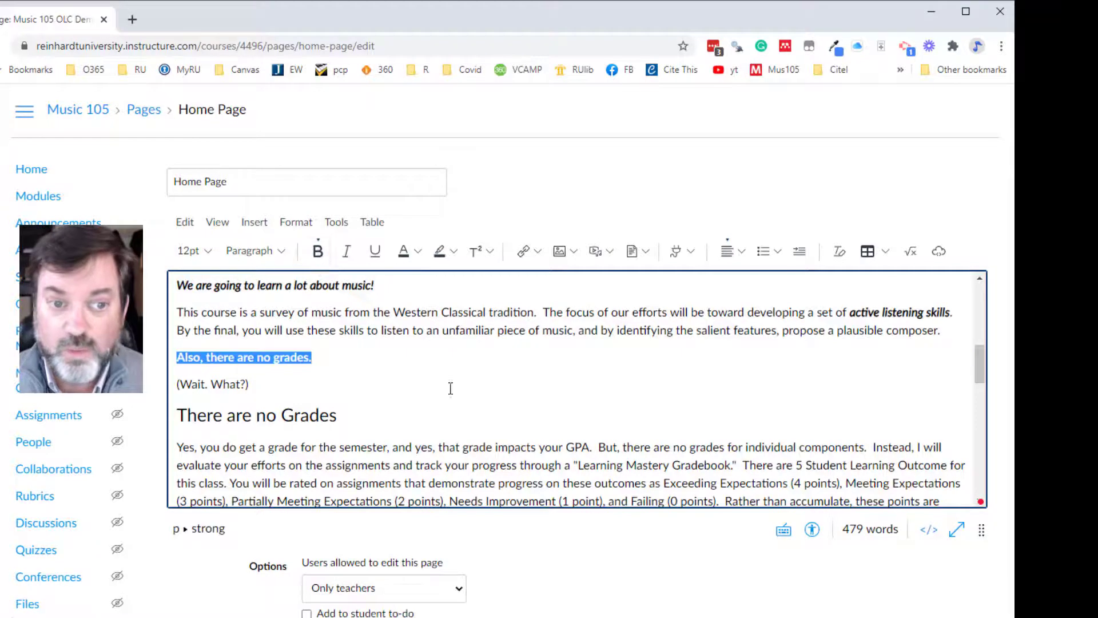
click(318, 252)
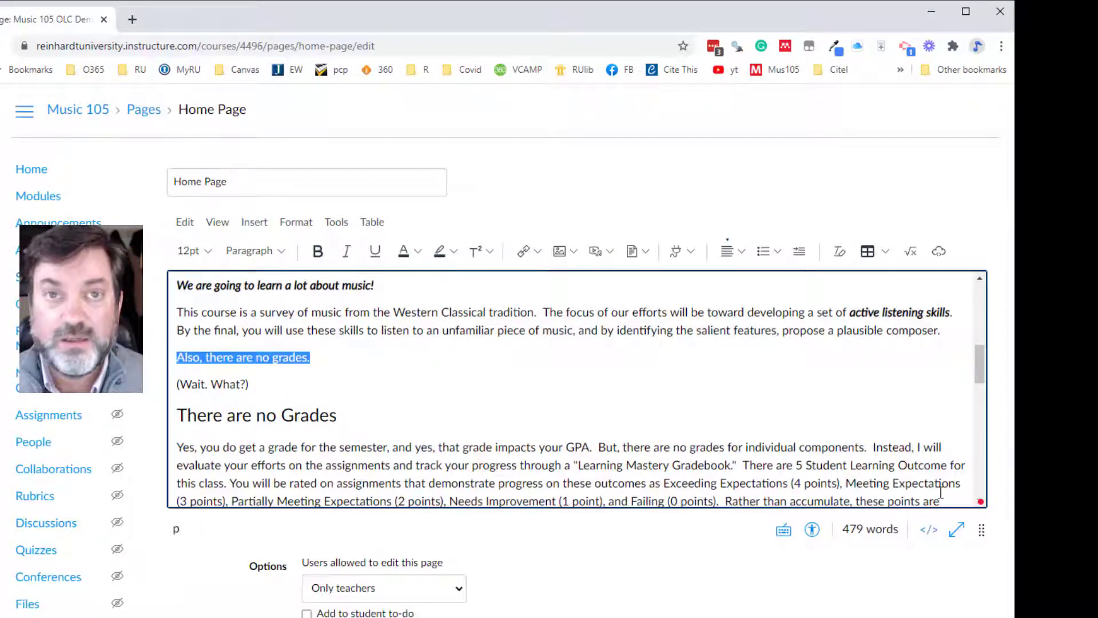
- In the Module 7-3 page, insert a course link to "Module 1 - Getting Around and Customizing your Course Card" on a new line below the introductory paragraph
key(alt+Tab)
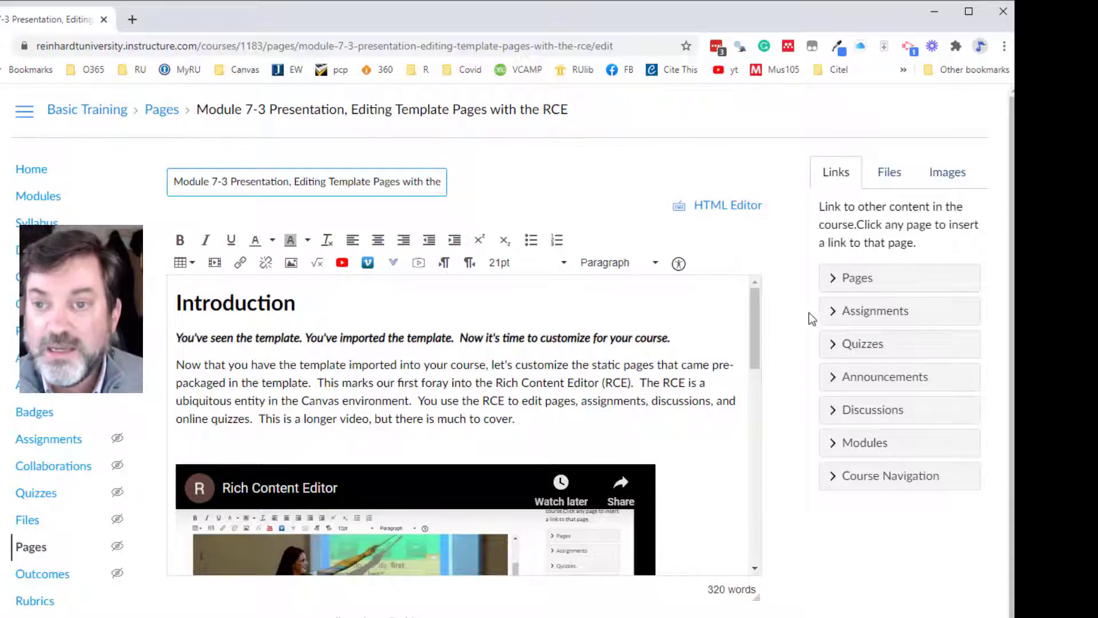
click(561, 419)
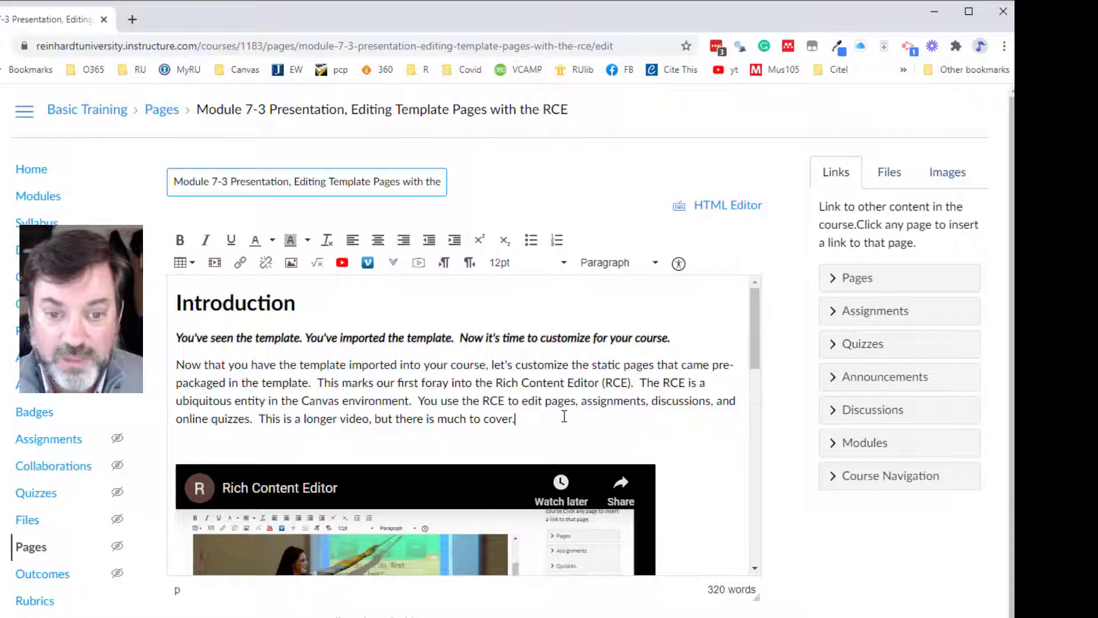
key(Return)
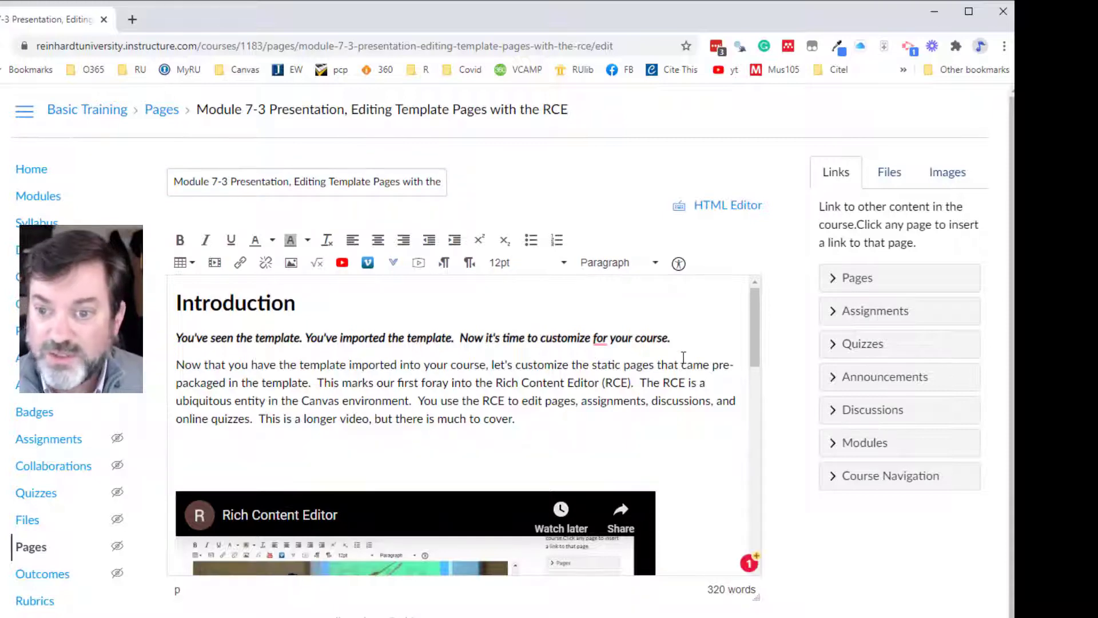
click(838, 450)
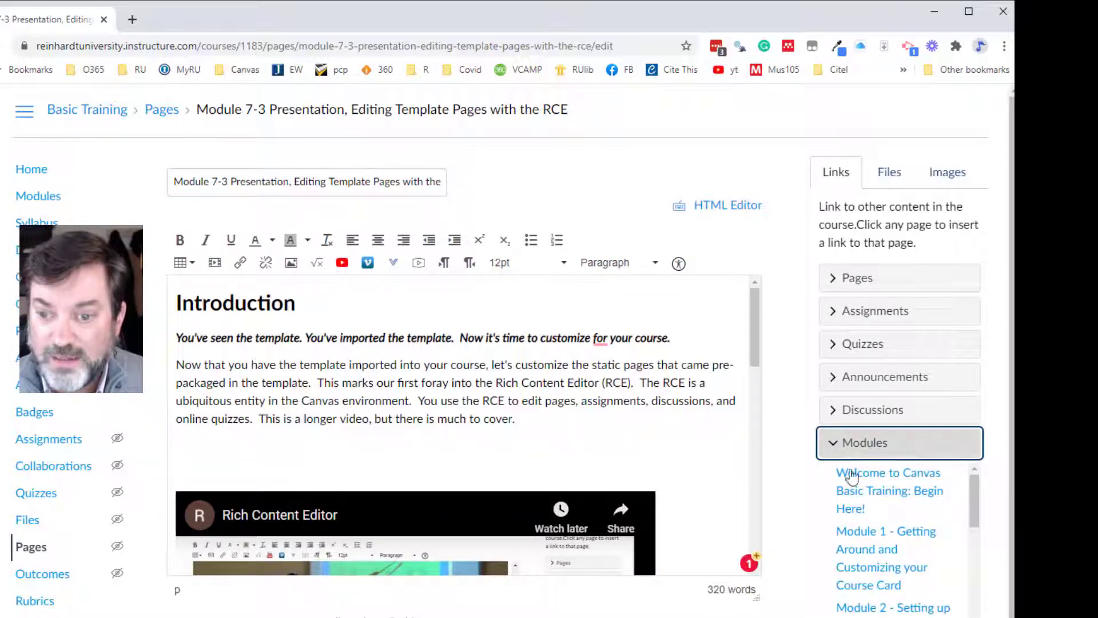
click(870, 538)
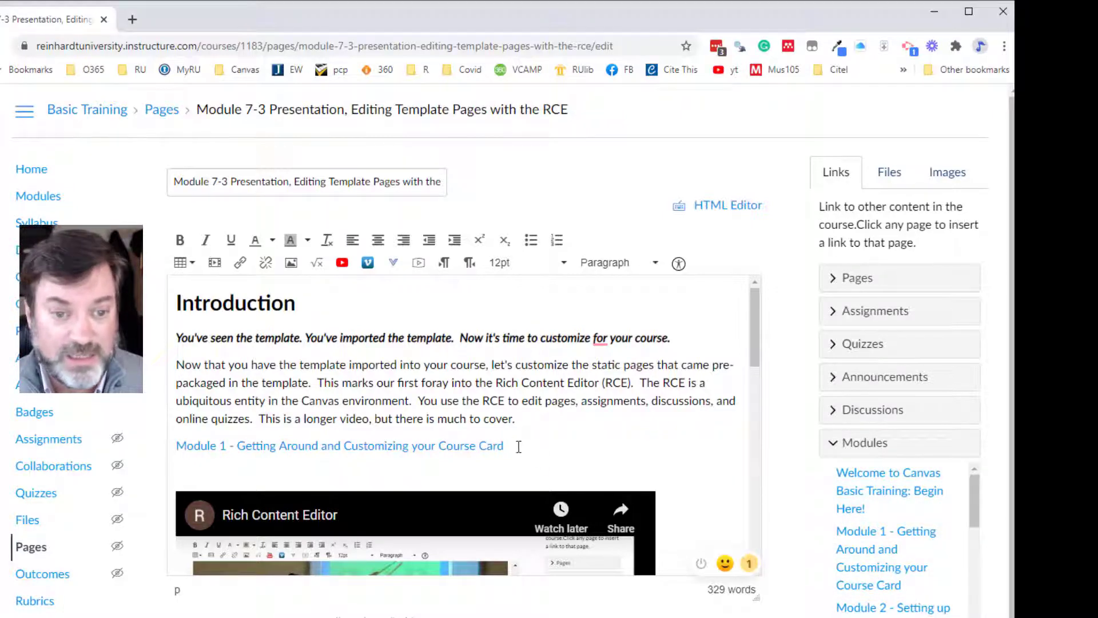
- Delete the inserted Module 1 link from below the introductory paragraph
drag(519, 447, 178, 445)
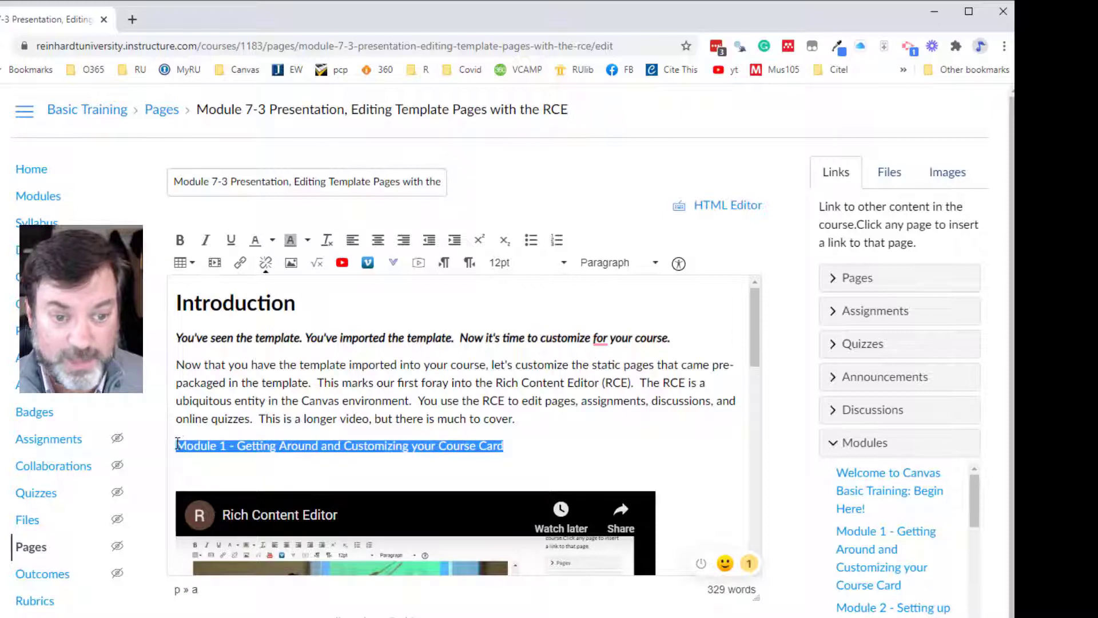
key(Delete)
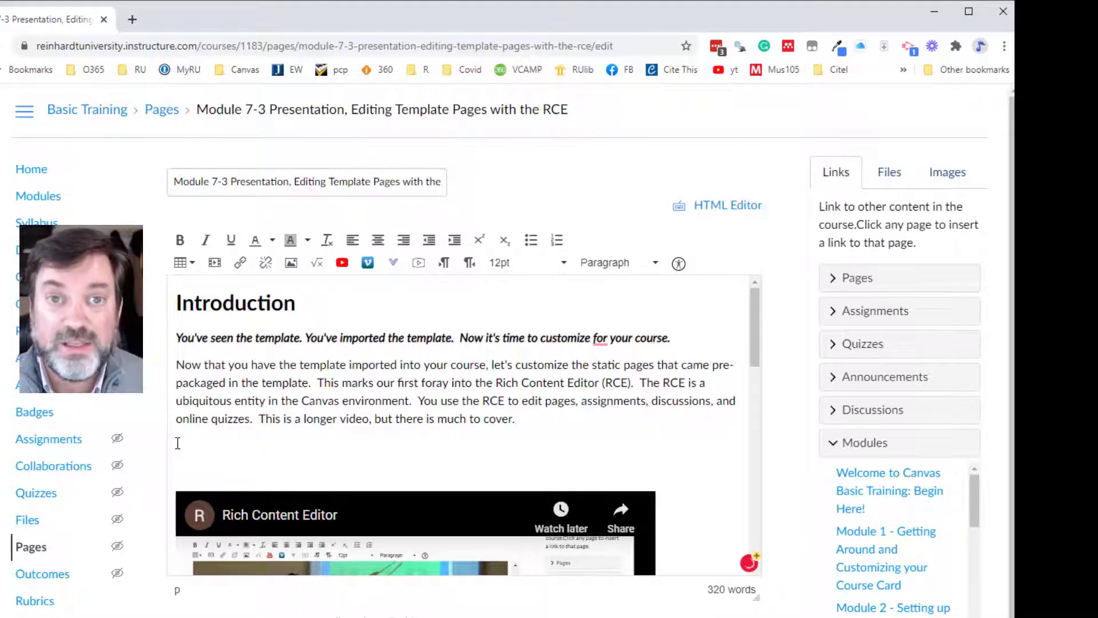
- On the Music 105 Home Page, browse the course links for modules and try to insert "Module 1: Talking About Music"
key(alt+Tab)
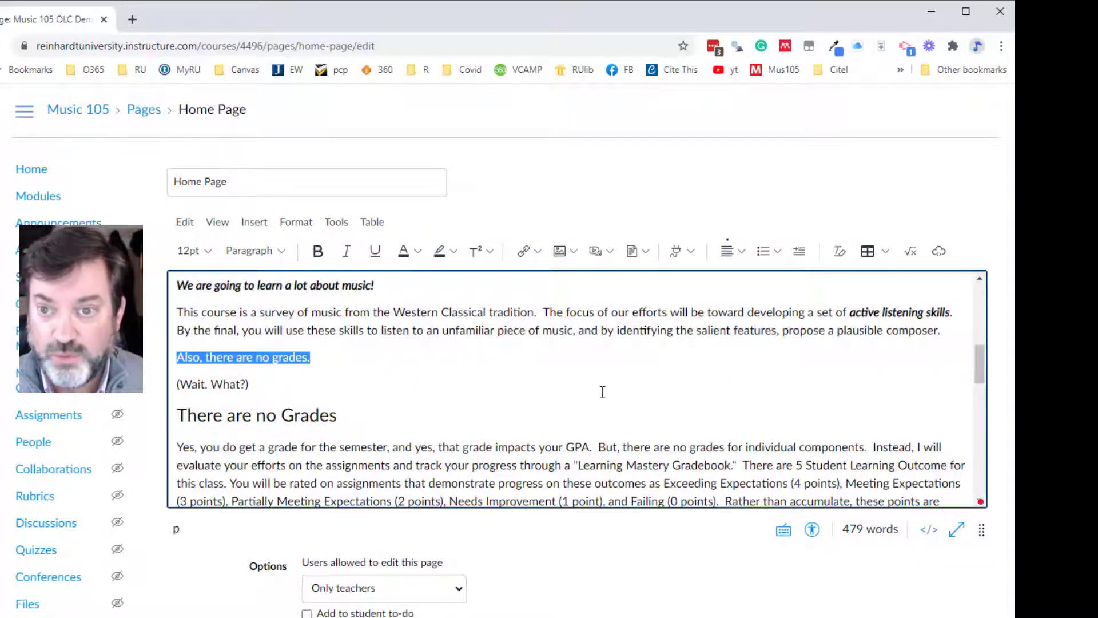
click(538, 253)
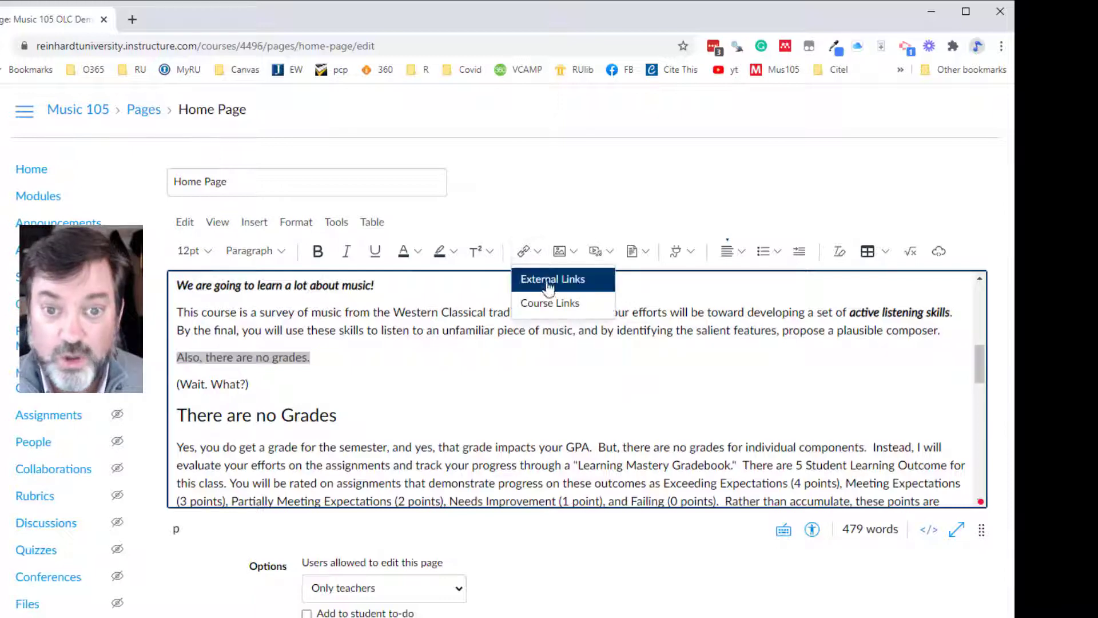
click(547, 310)
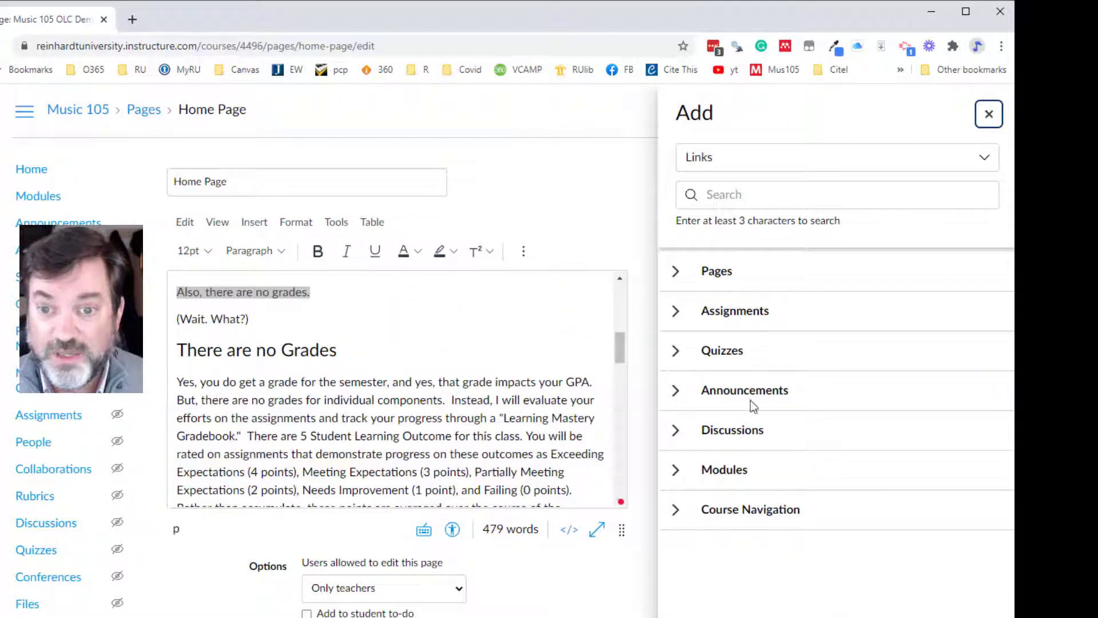
click(677, 470)
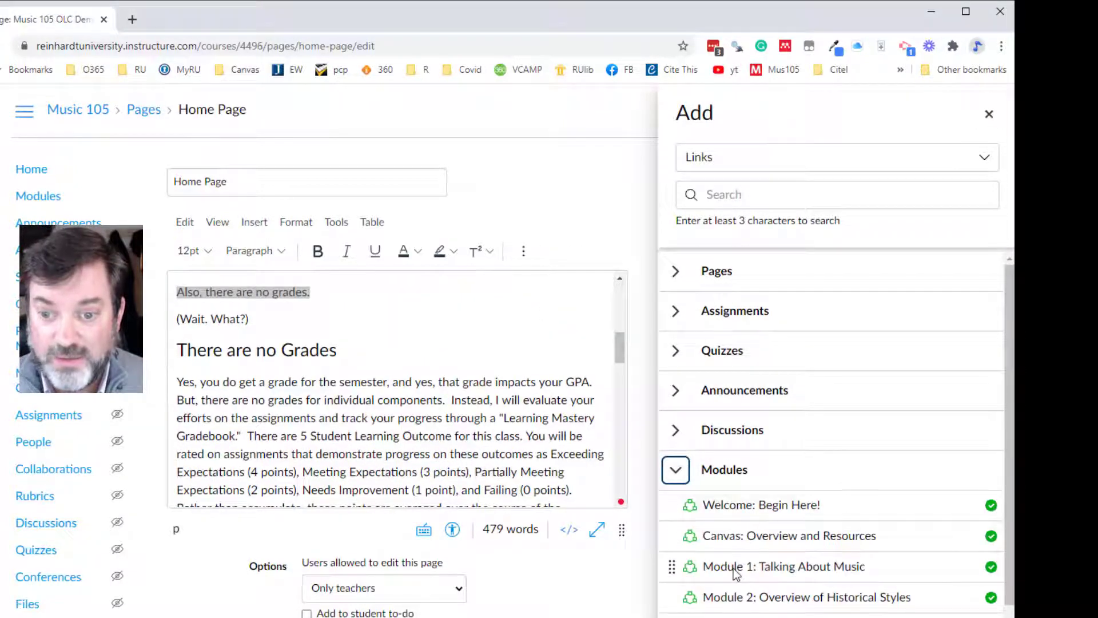
click(736, 567)
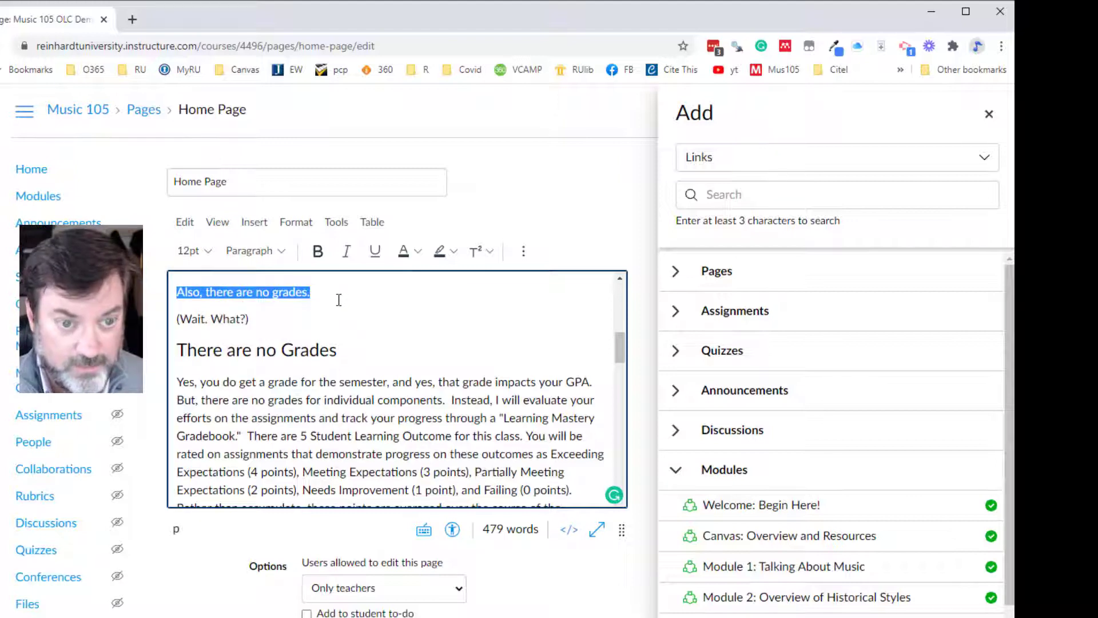
- Insert a course link to the "Welcome: Begin Here!" module on a new line below "Also, there are no grades." and delete that link
click(326, 301)
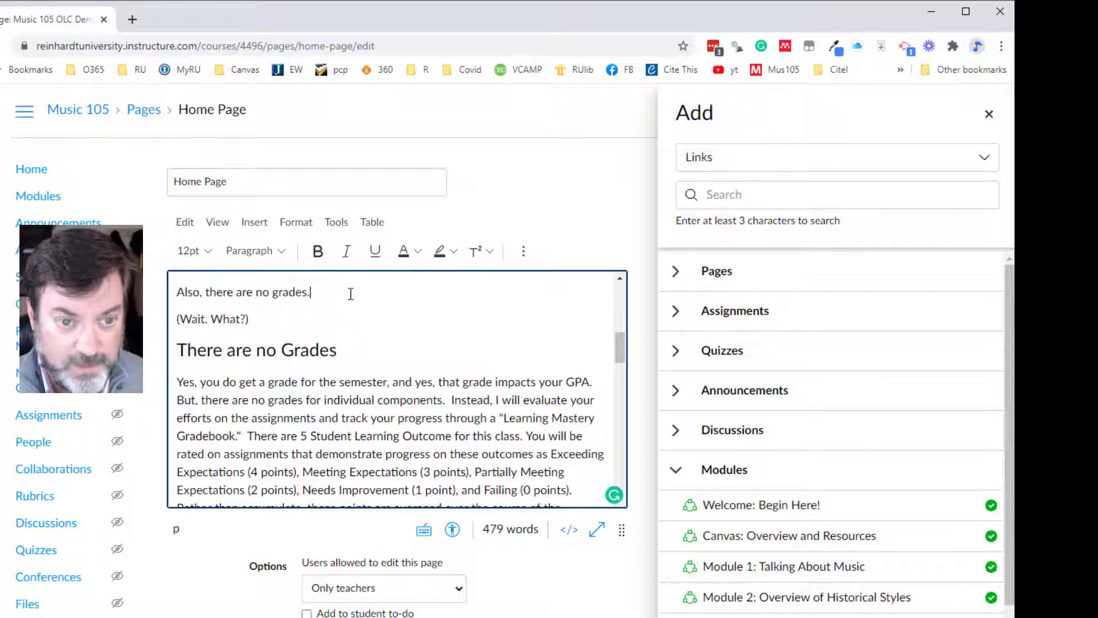
key(Return)
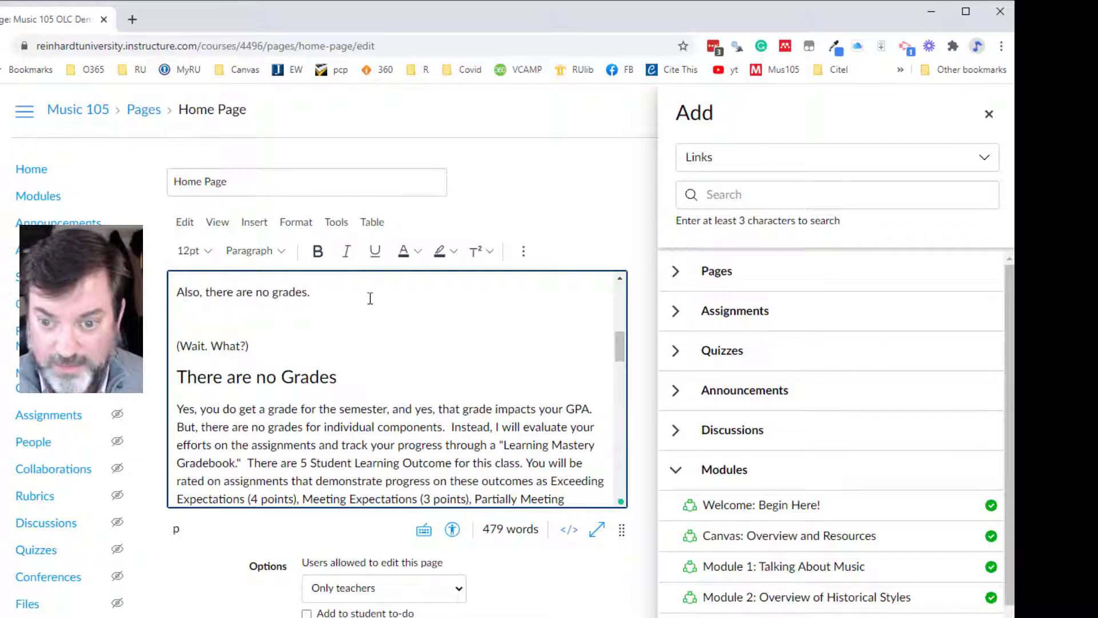
click(742, 507)
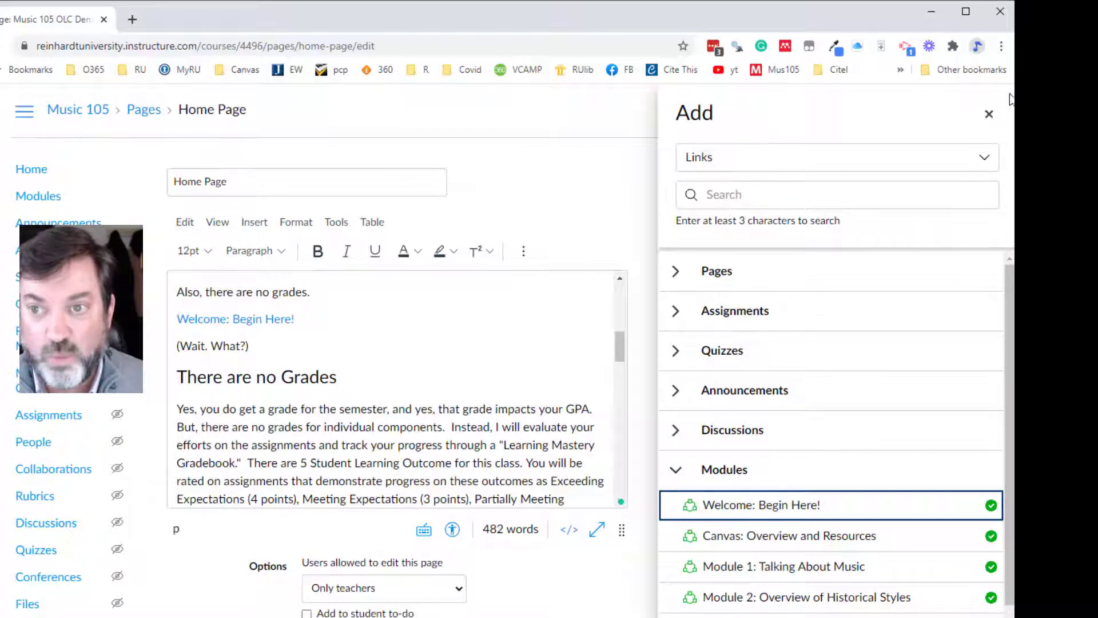
click(989, 114)
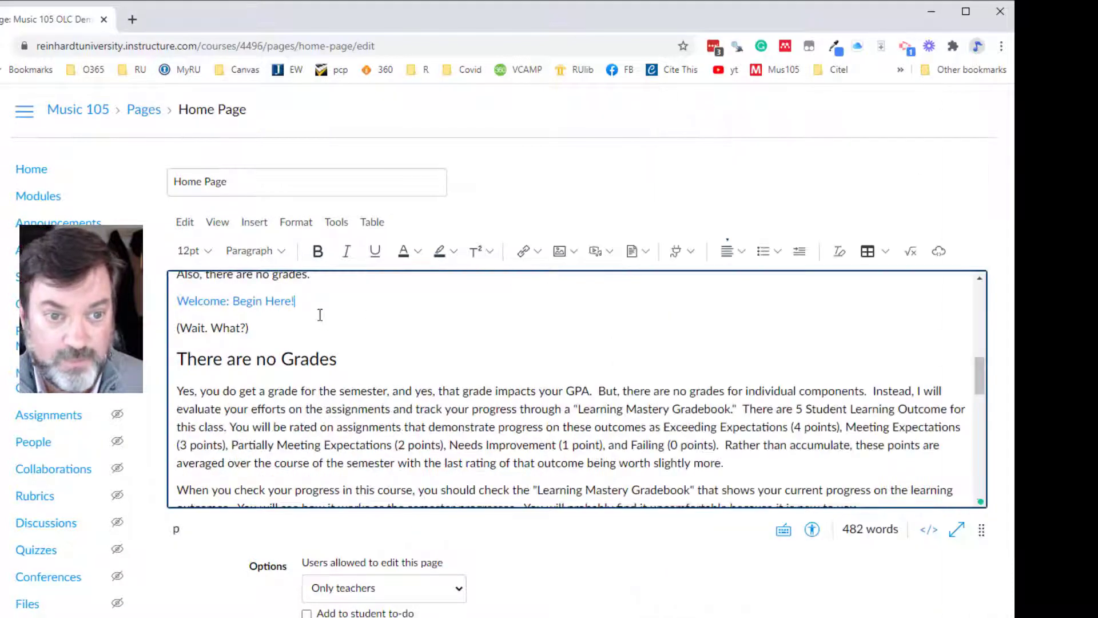
drag(311, 307, 175, 303)
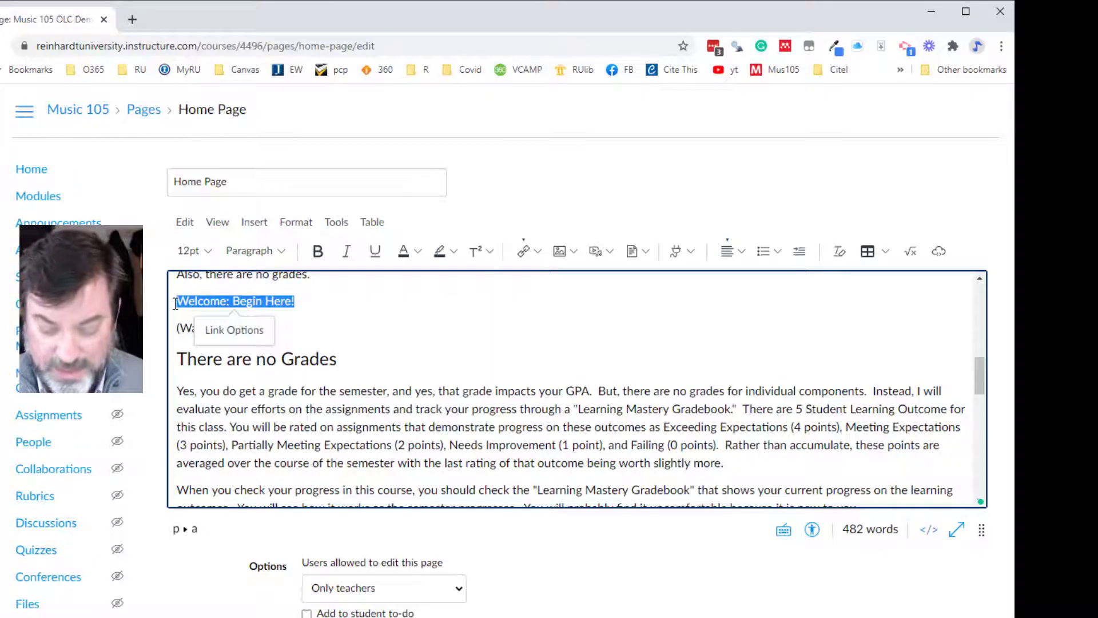
key(Delete)
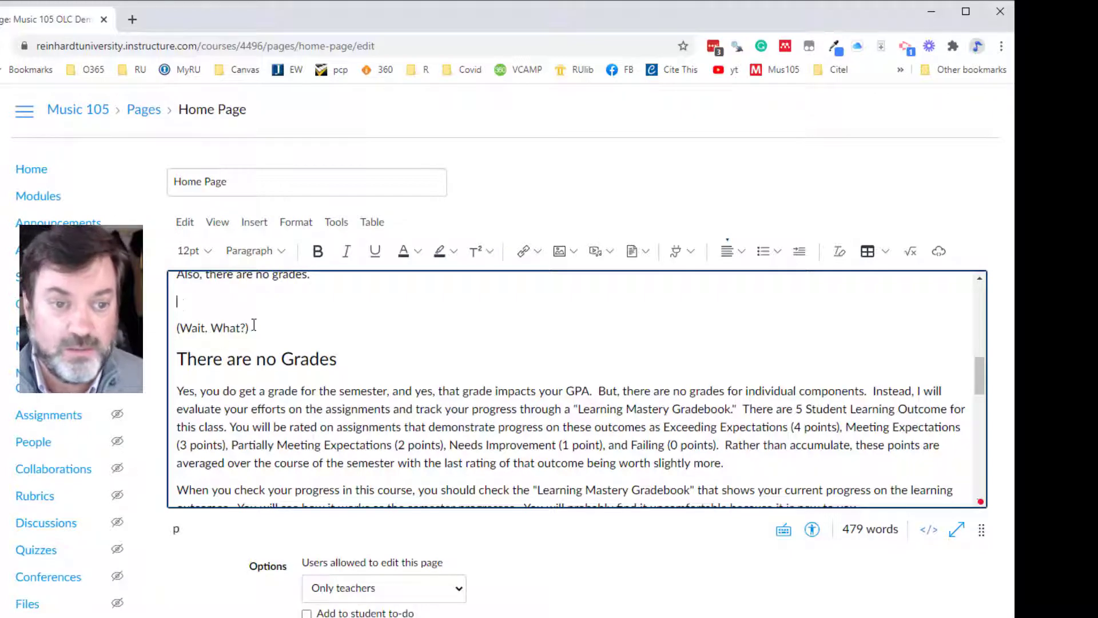
- Enlarge the line "(Wait. What?)" to 24pt and set it back to 12pt
drag(250, 328, 176, 328)
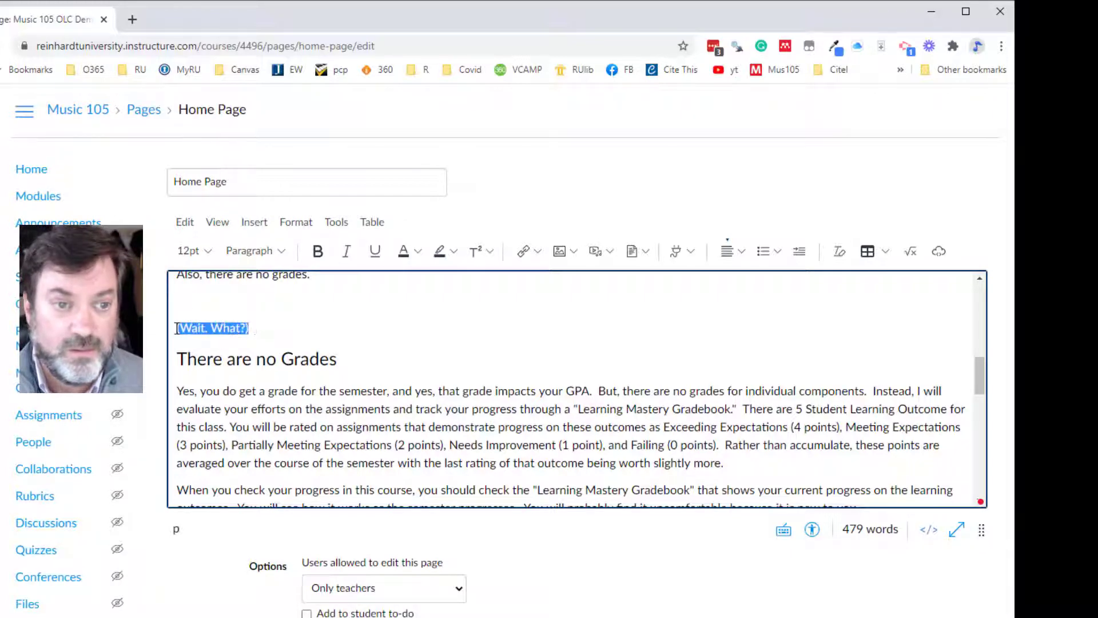
click(206, 256)
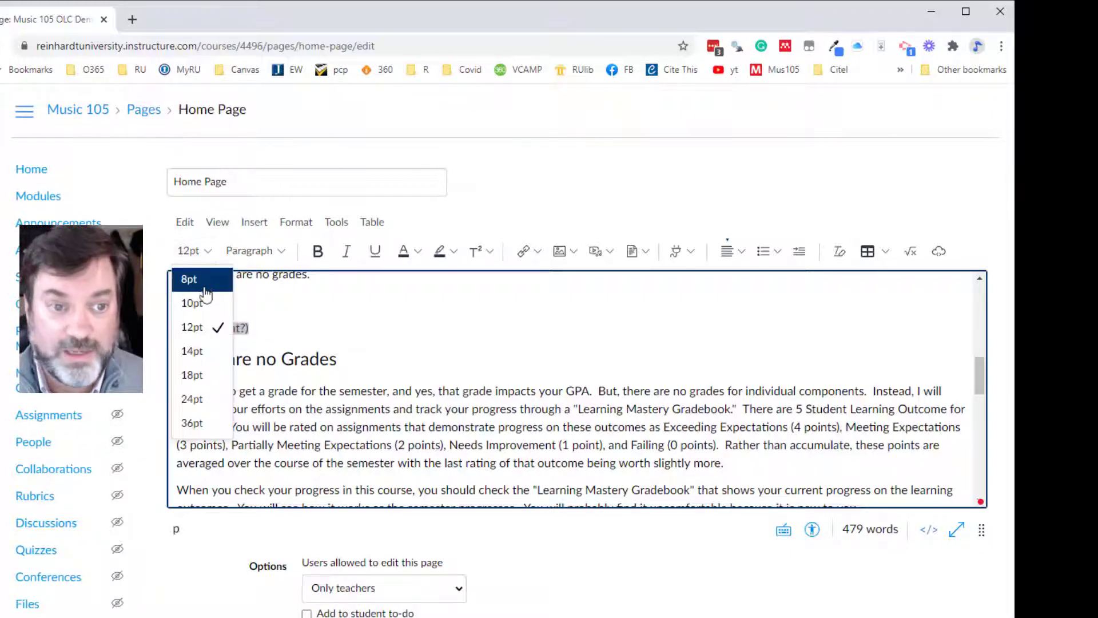
click(193, 398)
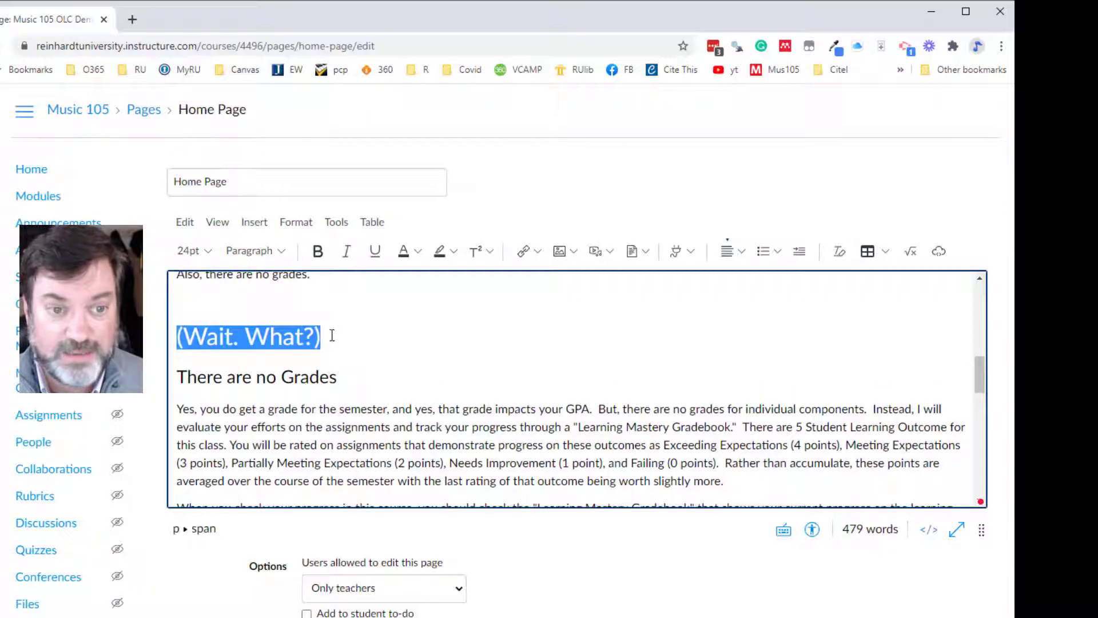
mouse_move(310, 333)
mouse_down()
mouse_move(245, 325)
mouse_move(314, 327)
mouse_up()
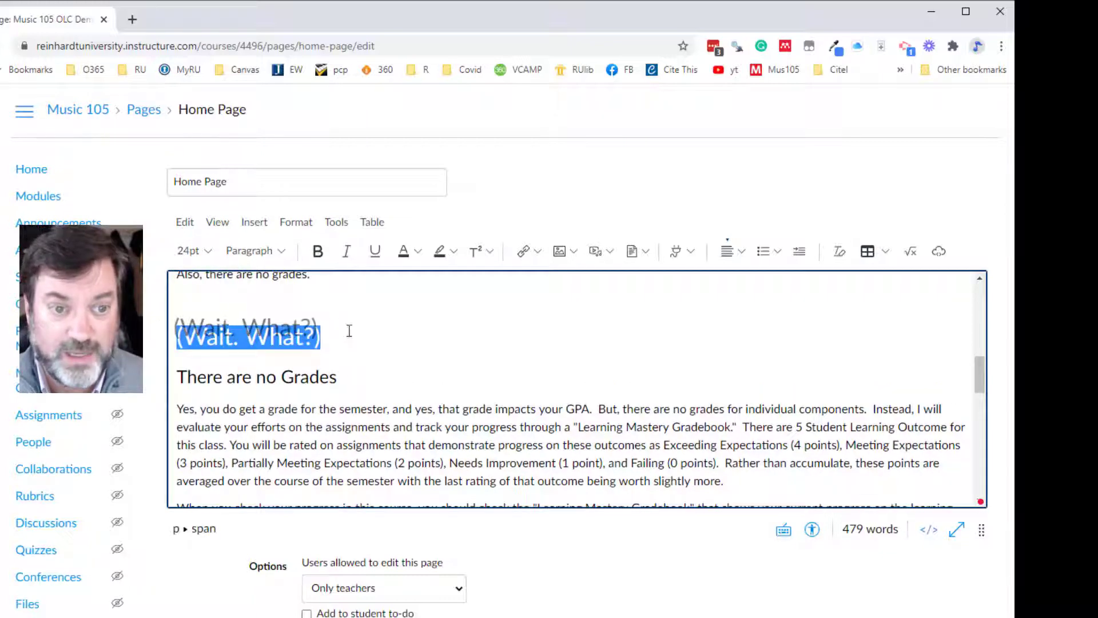
click(192, 251)
click(207, 327)
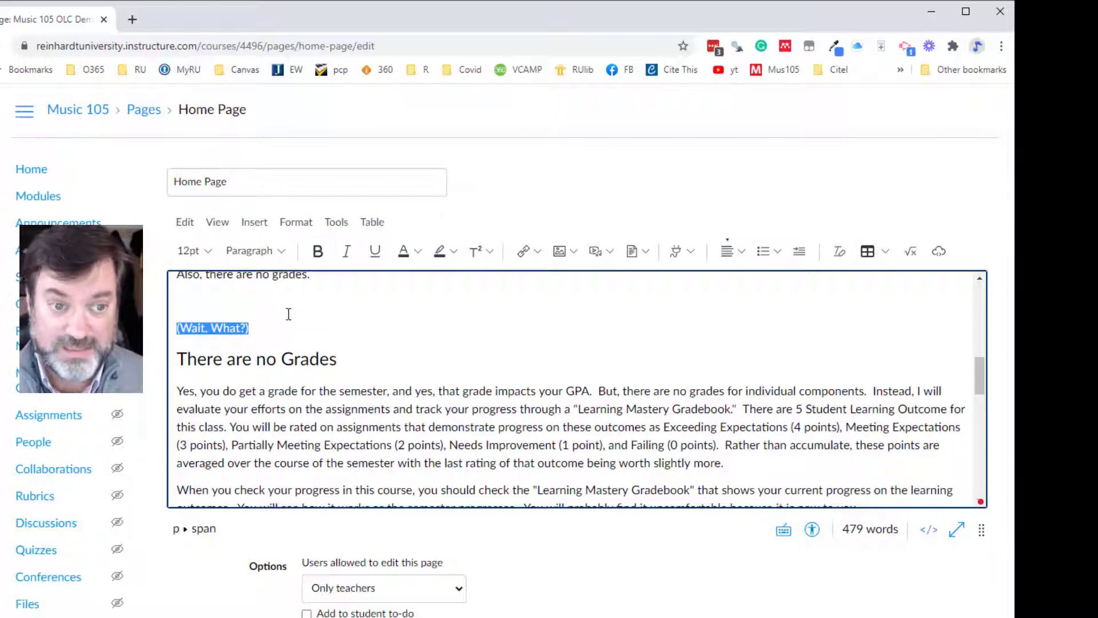
- Change the "There are no Grades" heading to Heading 4 and return it to Heading 3
click(301, 359)
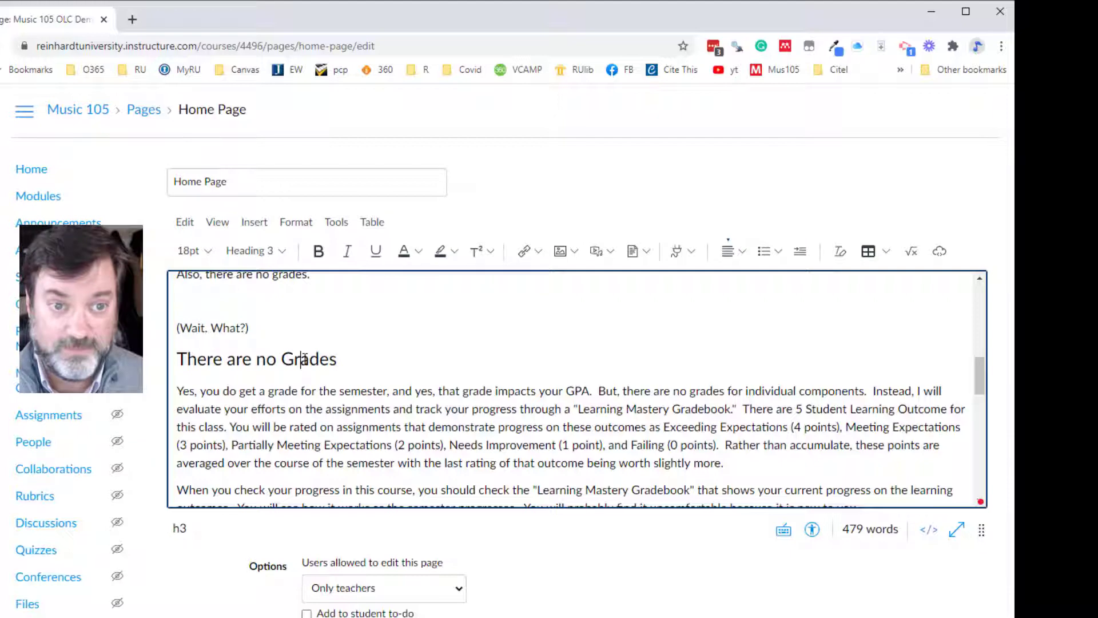
click(281, 254)
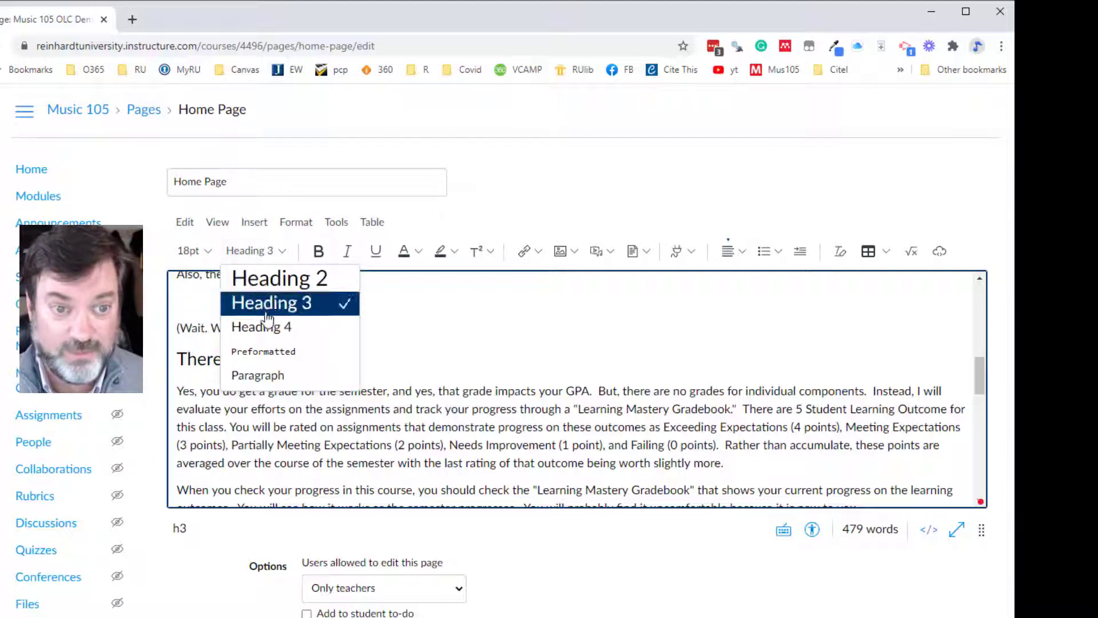
click(266, 329)
click(281, 255)
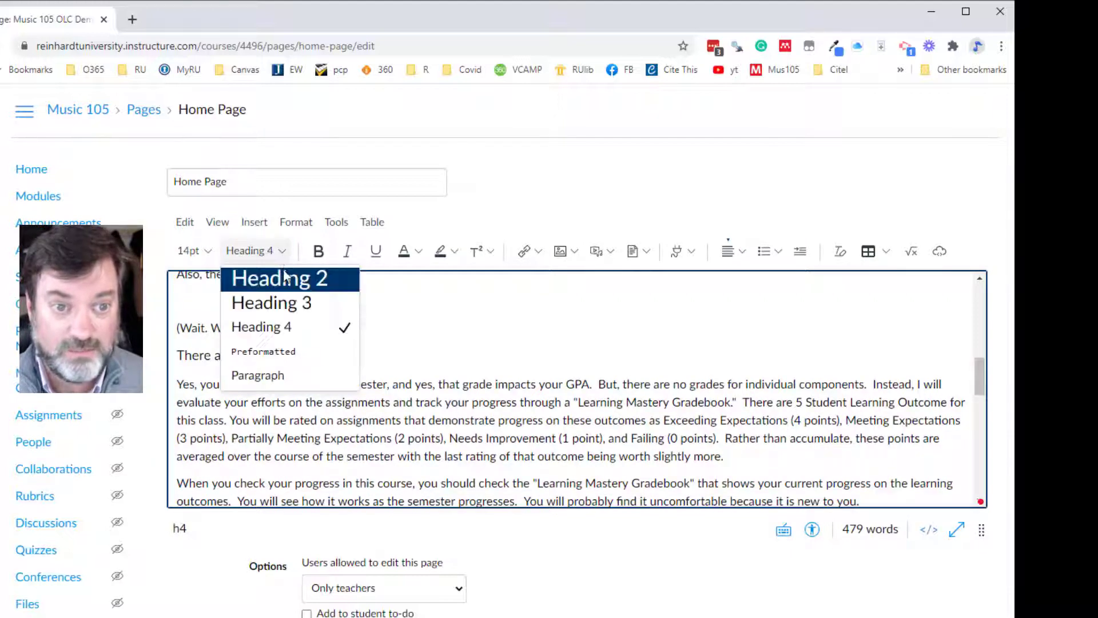
click(279, 312)
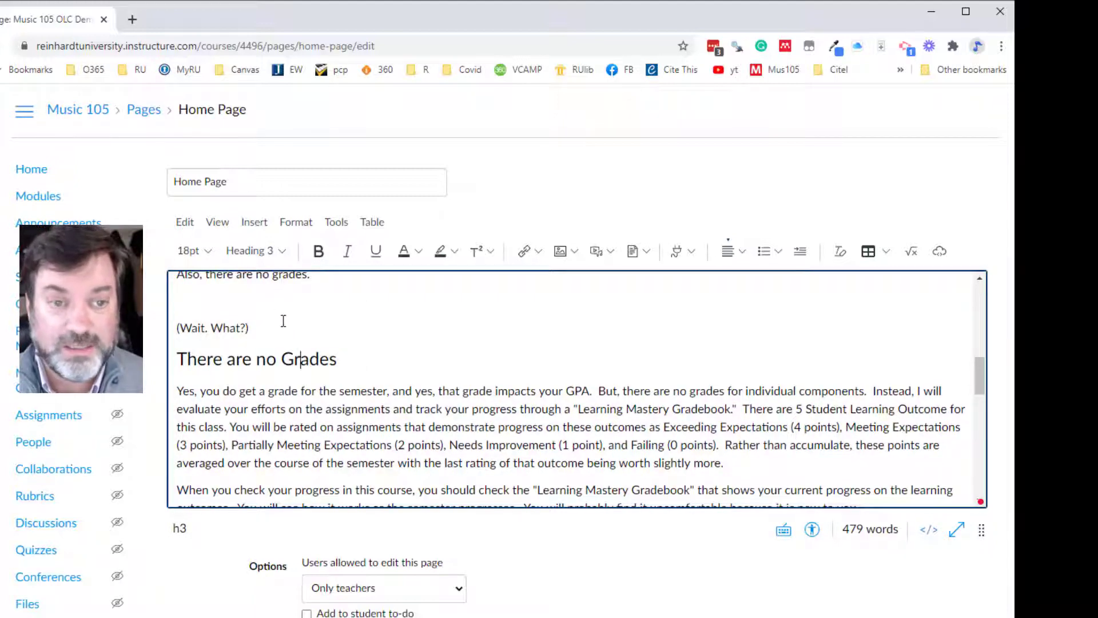
- View the formatting controls of the old editor on the Module 7-3 page and return to the Music 105 Home Page
key(alt+Tab)
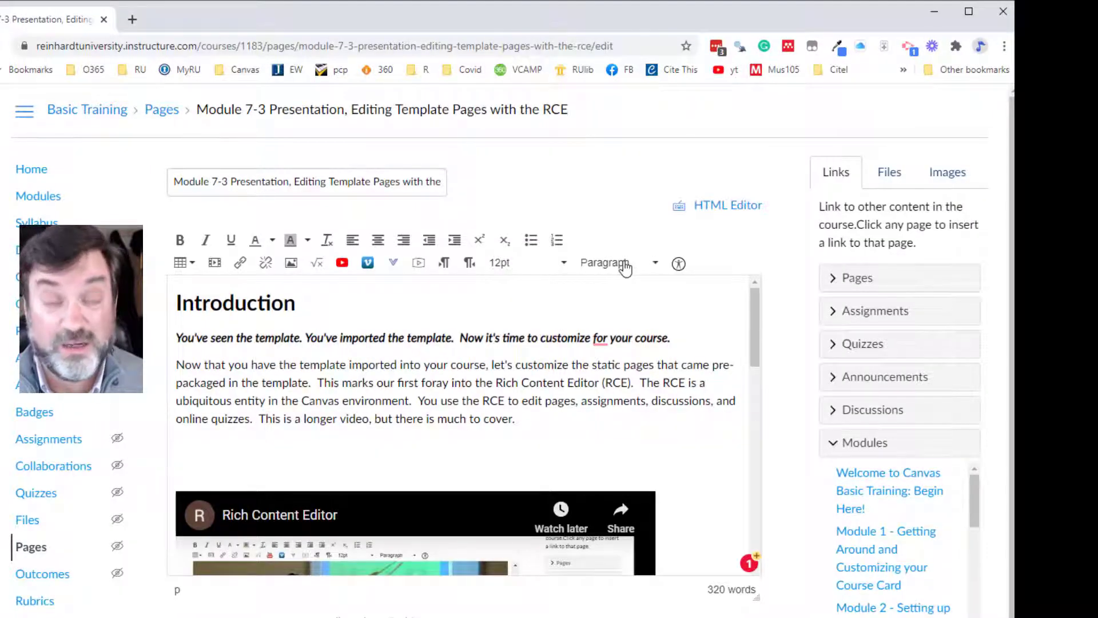
key(alt+Tab)
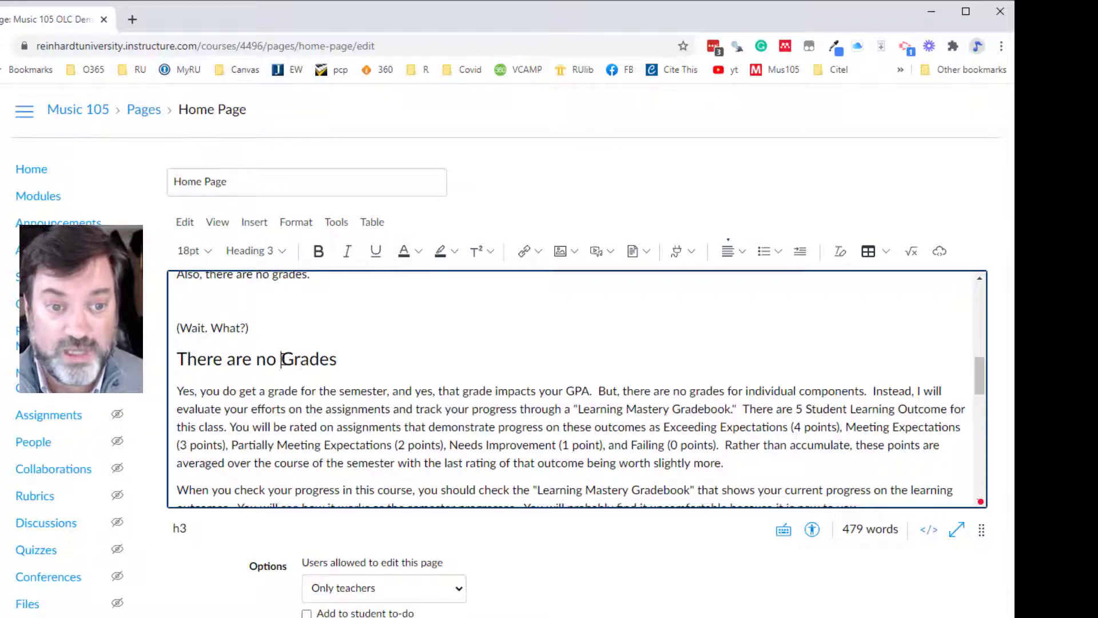
- Color the word "Grades" in the "There are no Grades" heading dark blue-gray
drag(281, 359, 339, 359)
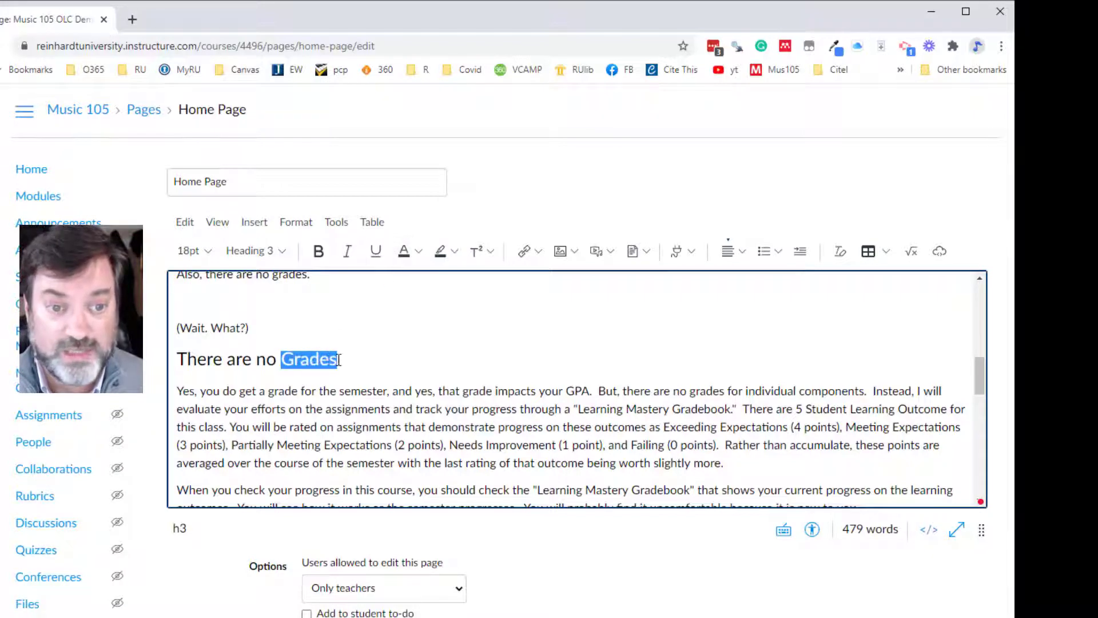
click(419, 252)
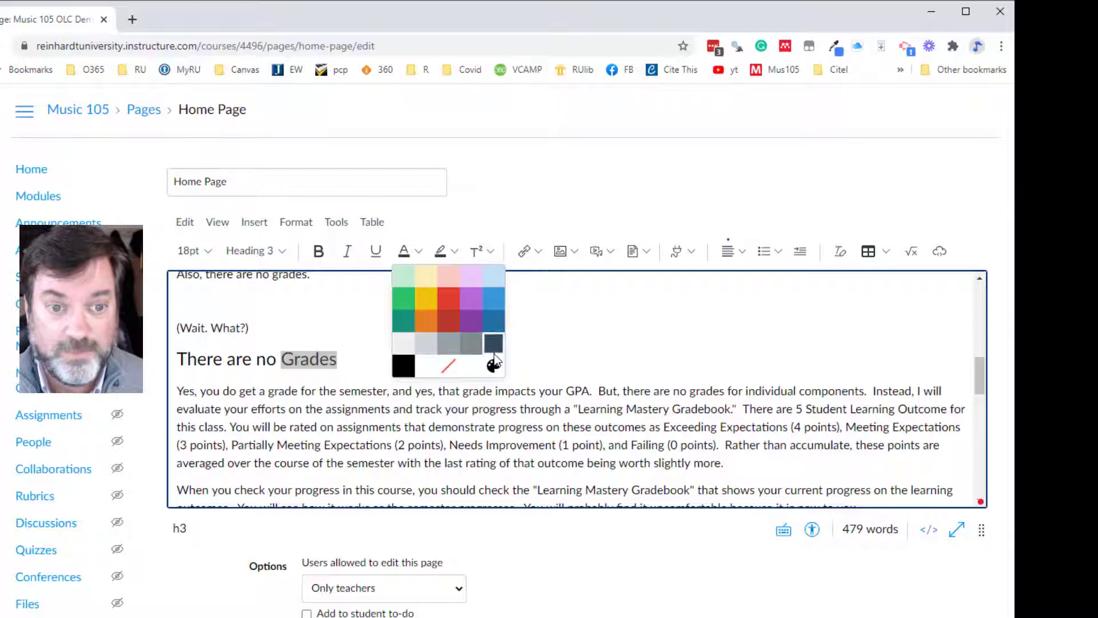
click(494, 343)
drag(338, 359, 284, 359)
click(420, 253)
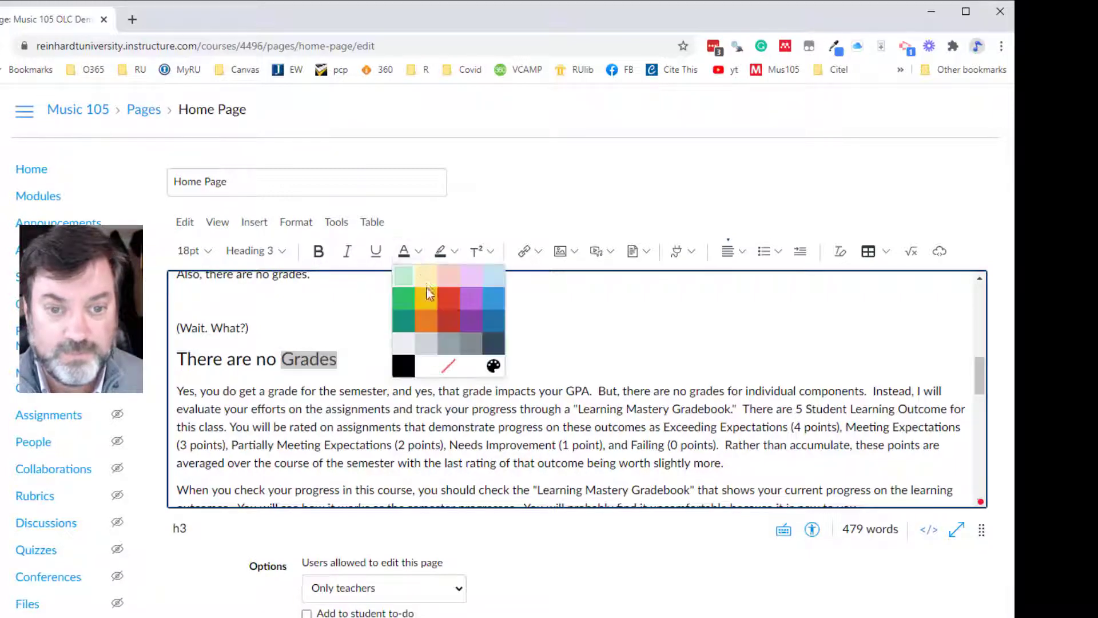
click(494, 345)
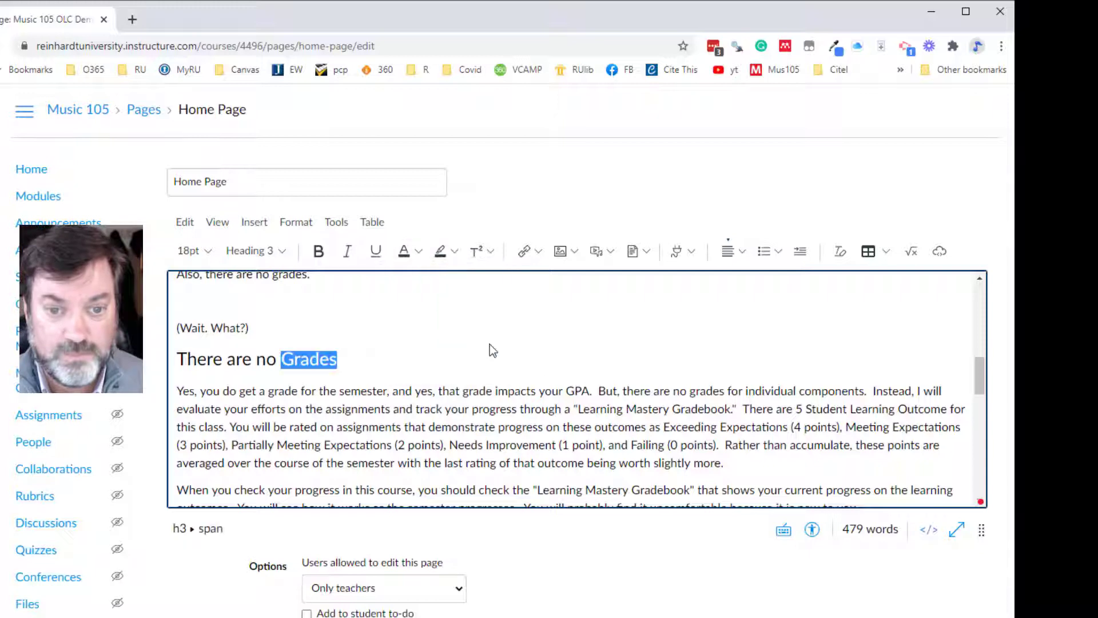
click(363, 337)
- Color the word "Grades" in the heading green and set it back to black
drag(339, 358, 280, 358)
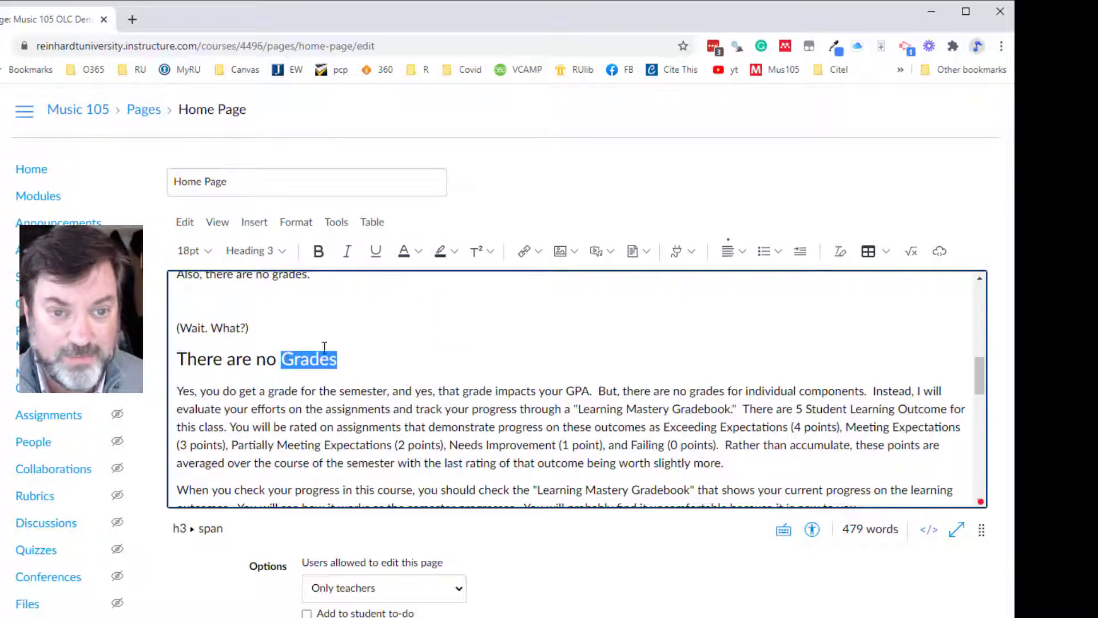
click(407, 252)
click(419, 252)
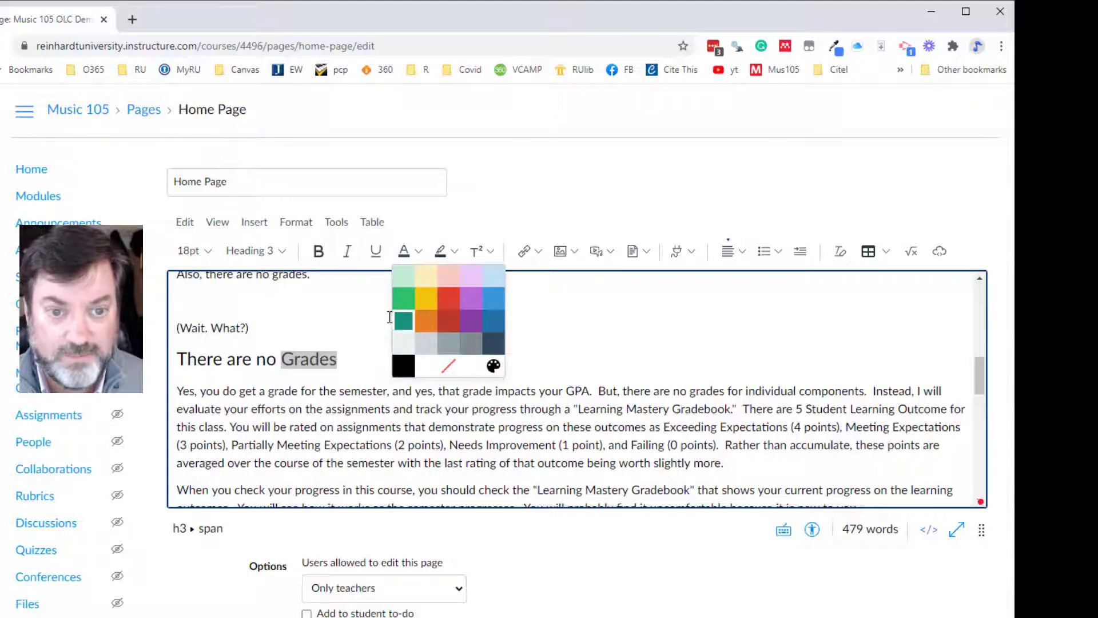
click(405, 296)
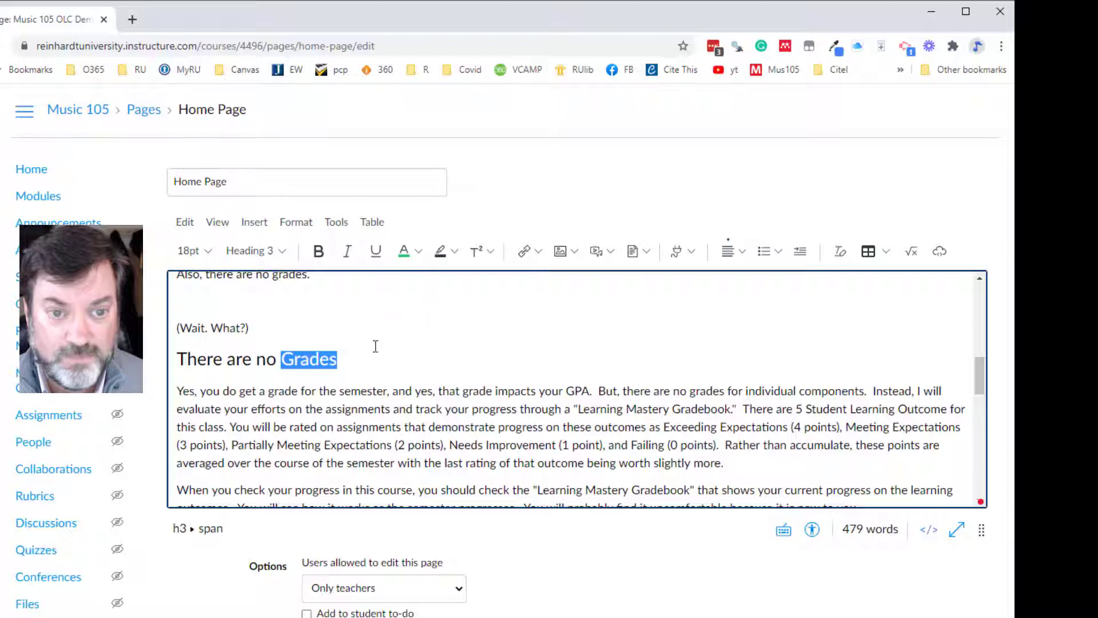
click(406, 385)
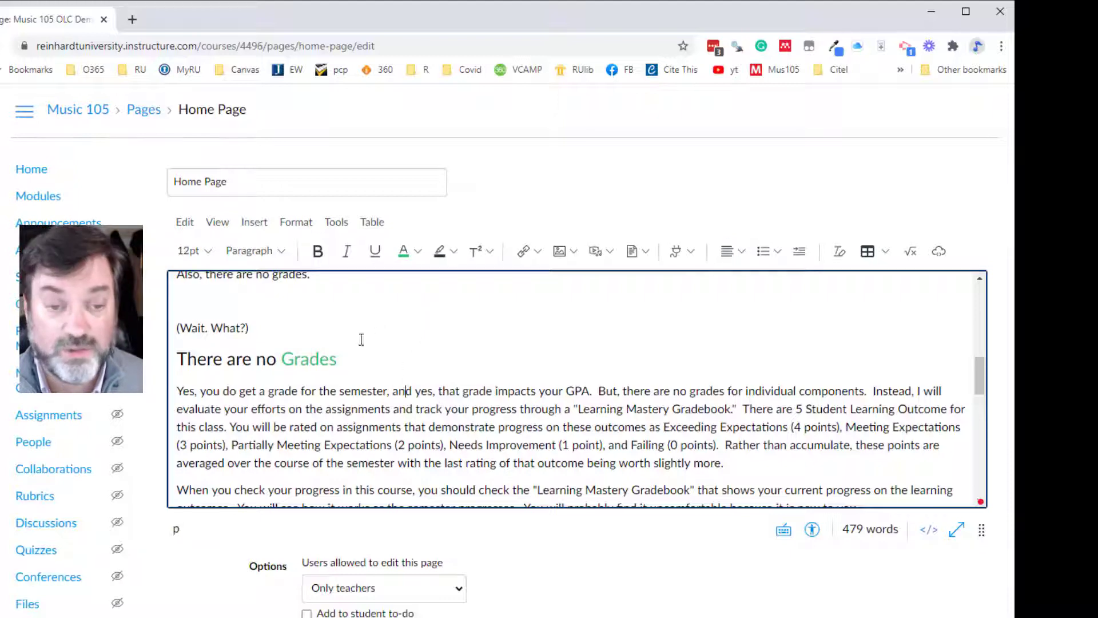
drag(342, 366, 286, 360)
click(419, 251)
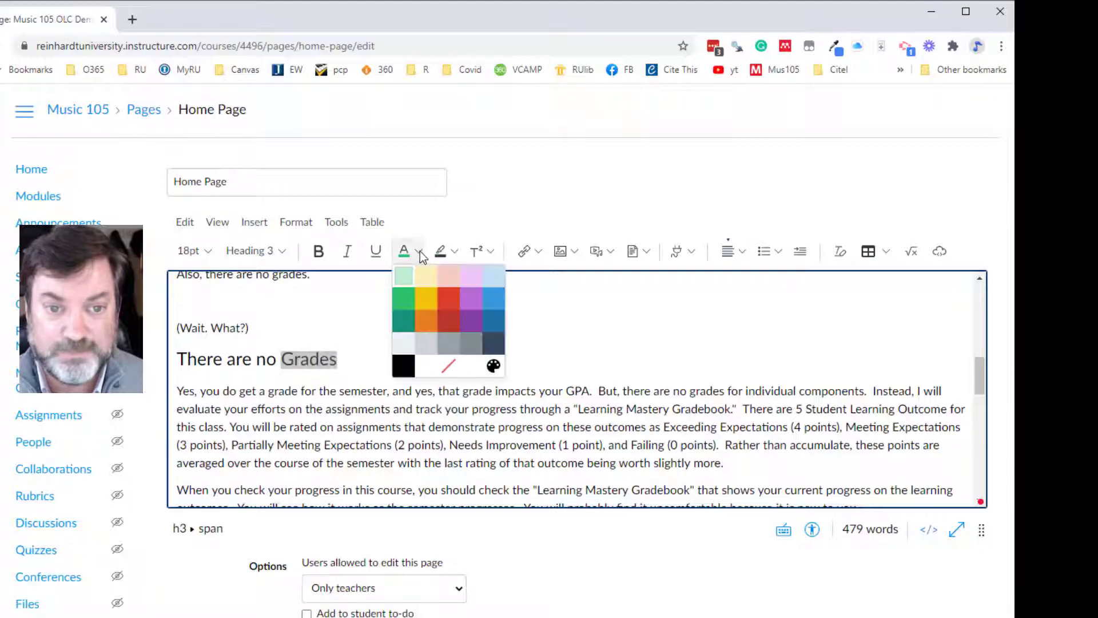
click(403, 367)
click(397, 368)
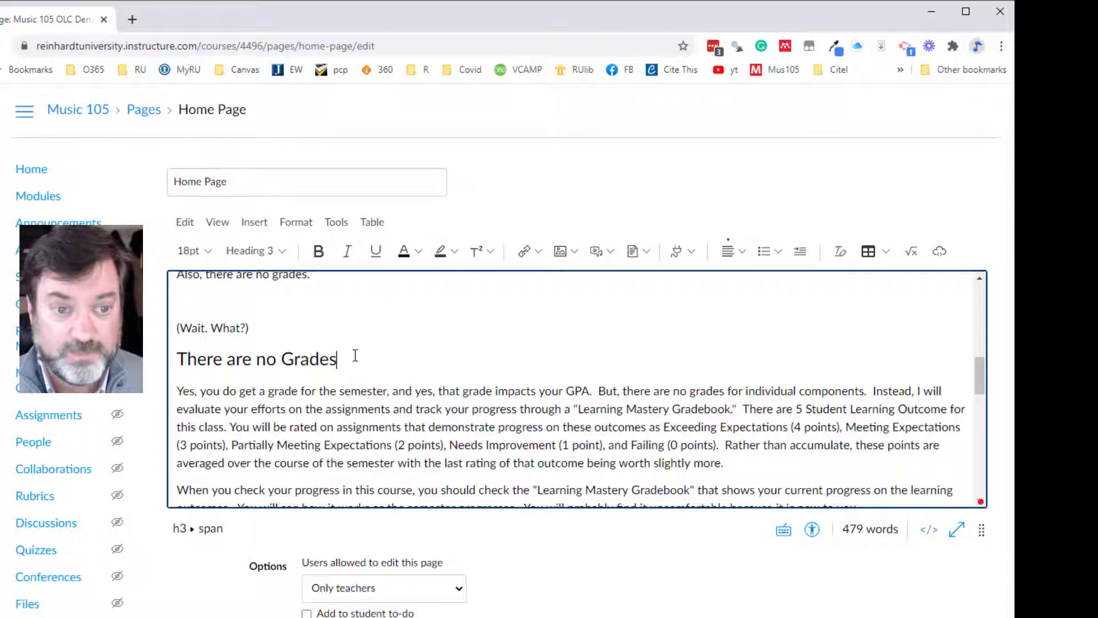
- Highlight the whole "There are no Grades" heading in light yellow and remove the highlight color
drag(355, 356, 175, 358)
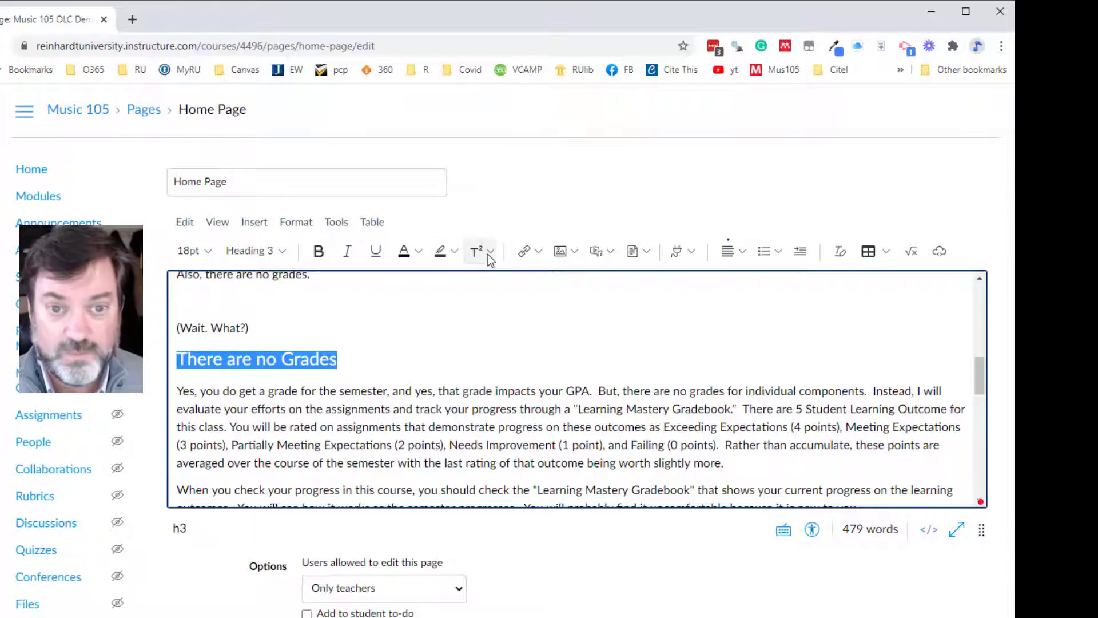
click(456, 252)
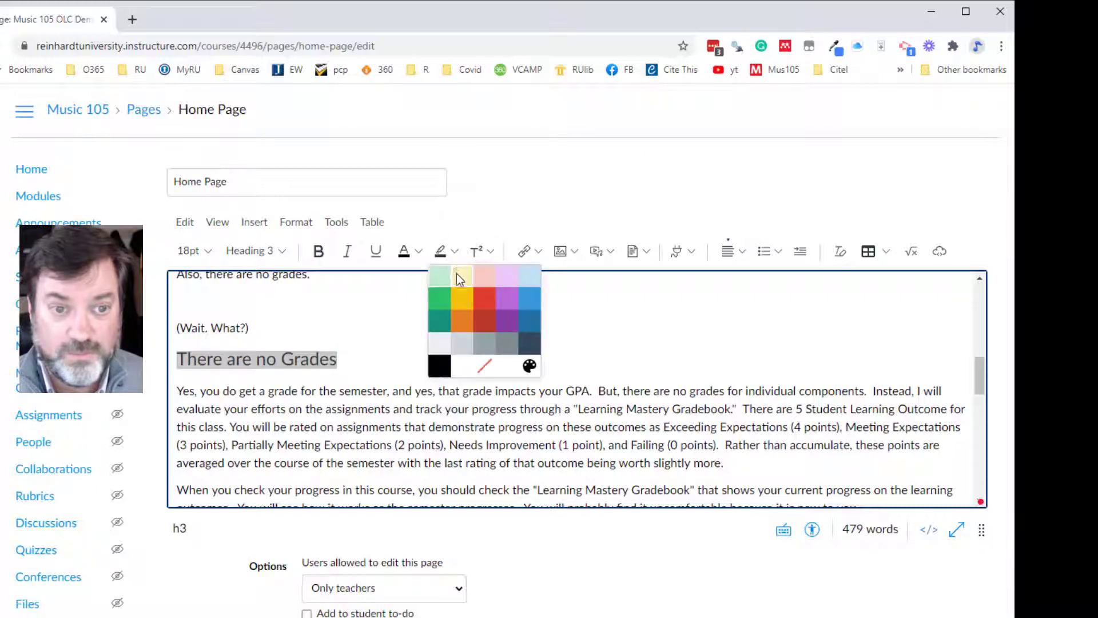
click(457, 274)
click(409, 324)
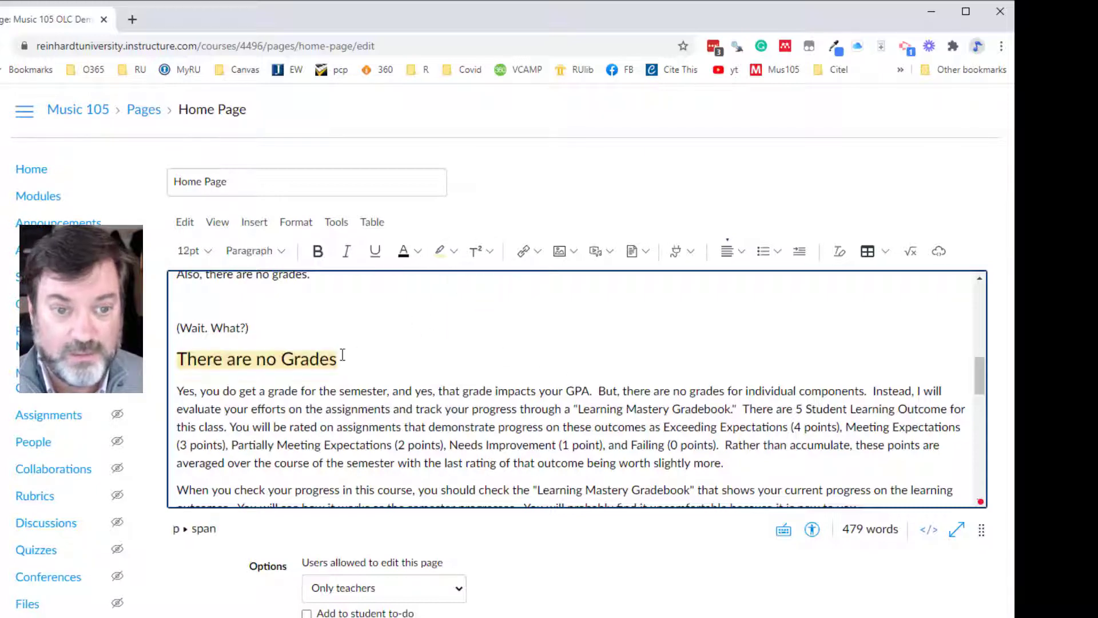
drag(345, 357, 177, 359)
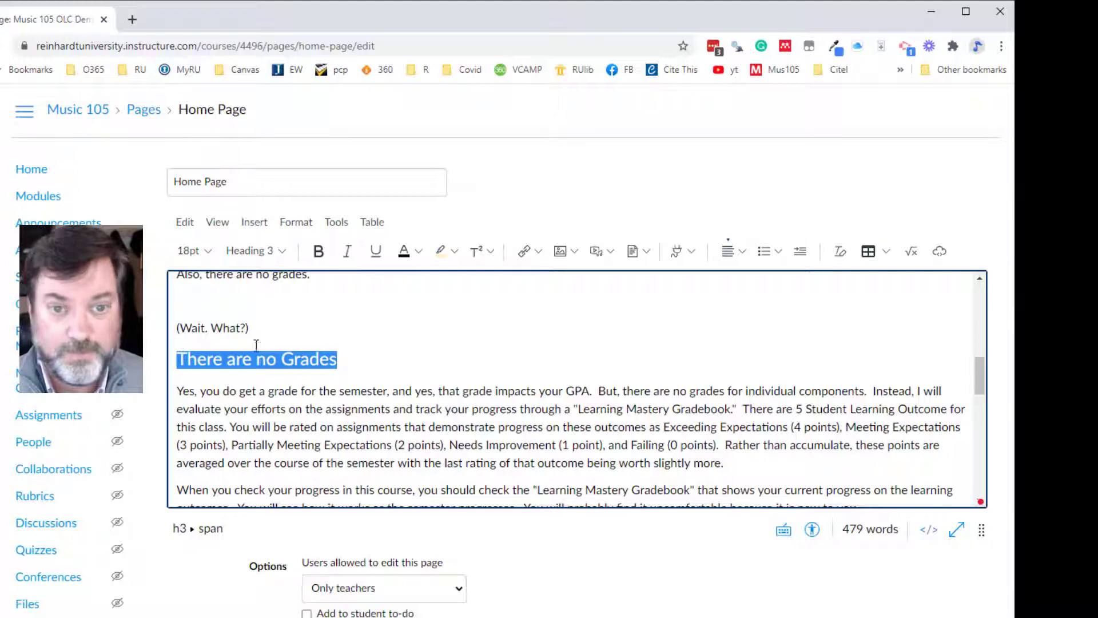
click(455, 250)
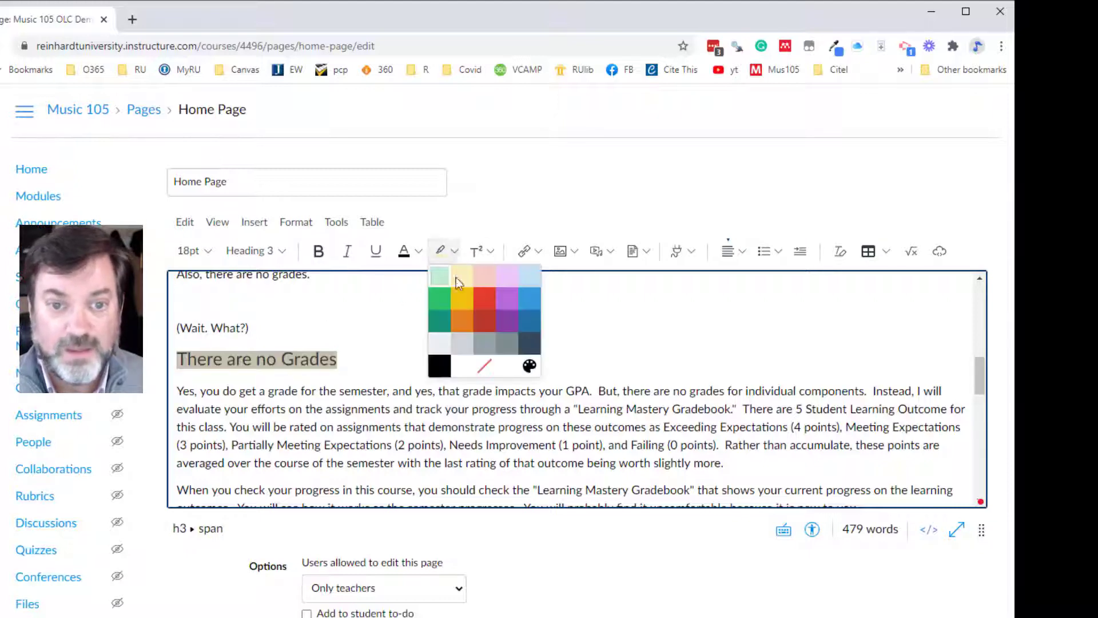
click(482, 366)
click(426, 365)
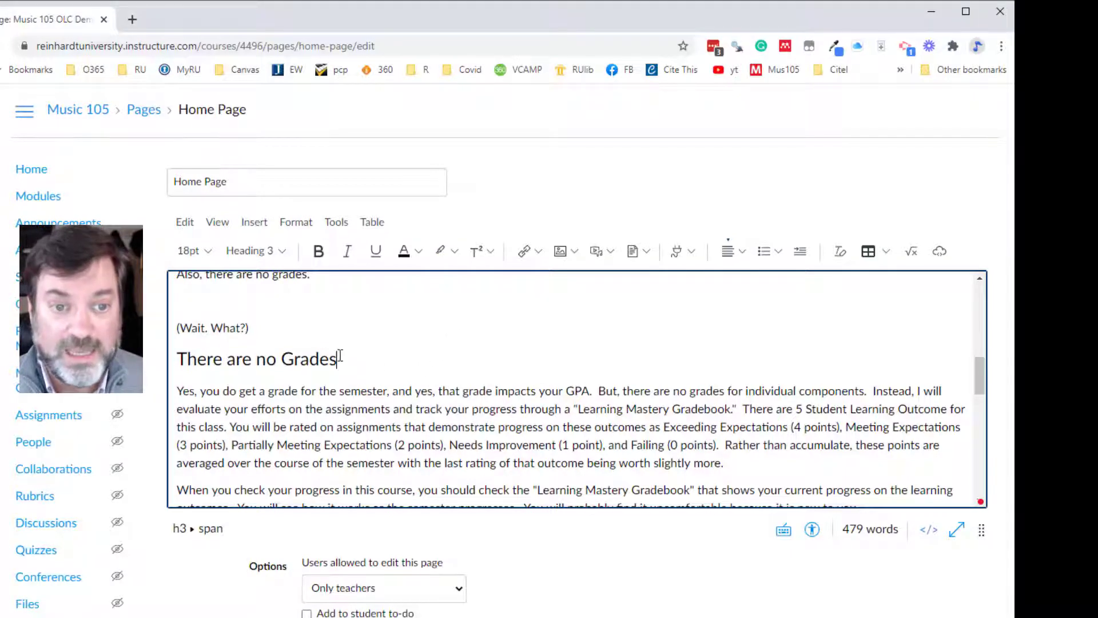
- Format the letters "rades" of the word "Grades" in the heading as superscript
drag(340, 357, 298, 360)
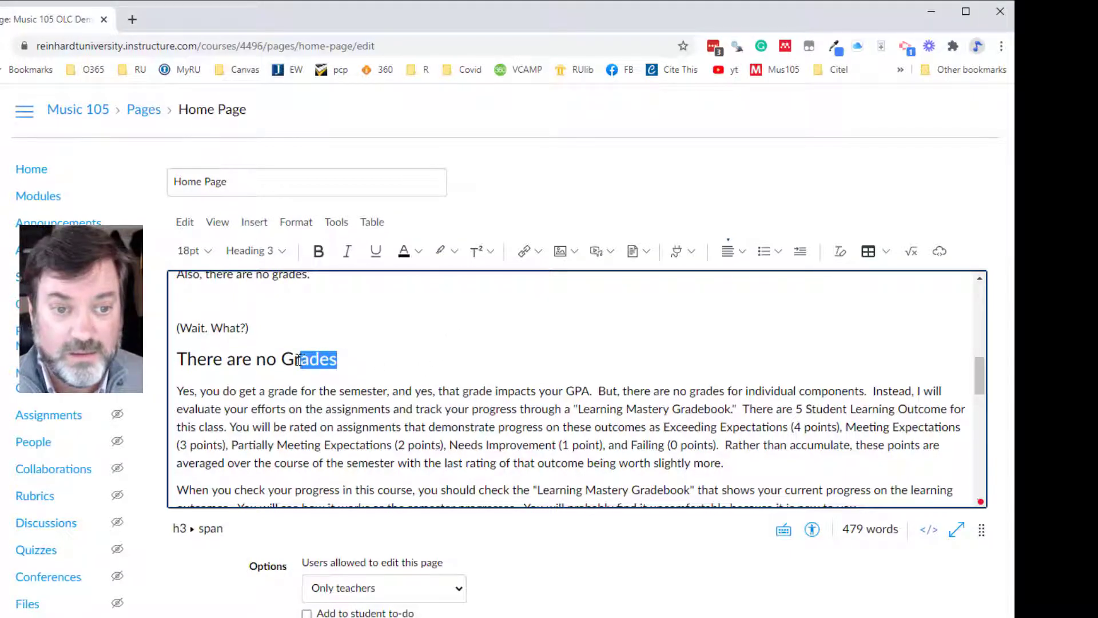
click(477, 253)
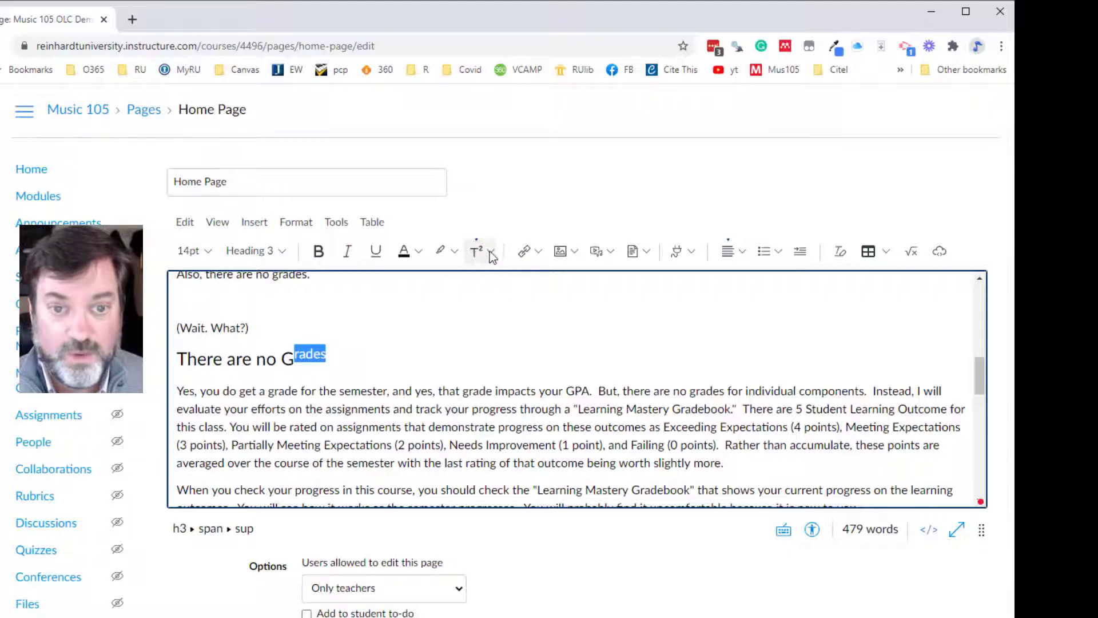
- Change the letters "rades" in the "There are no Grades" heading to subscript
click(490, 252)
click(491, 297)
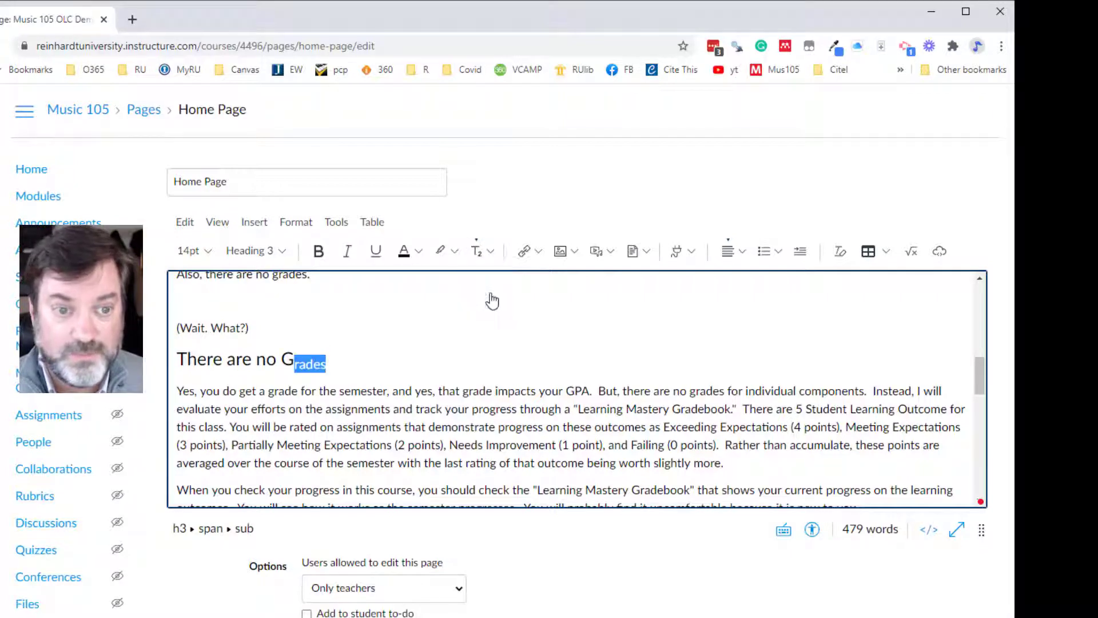
click(491, 258)
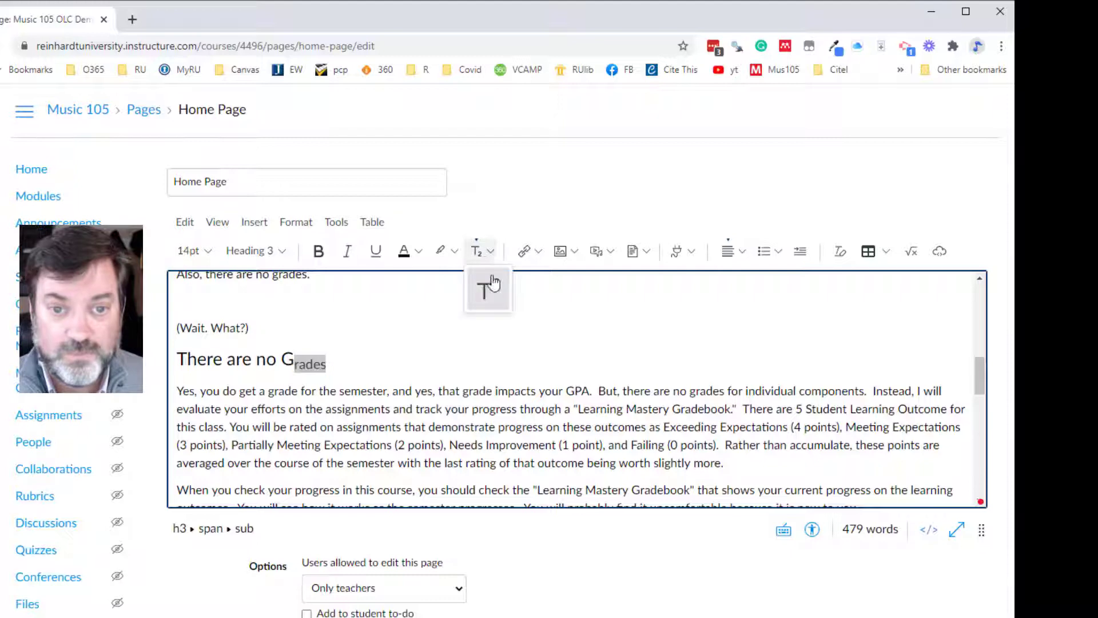
click(527, 312)
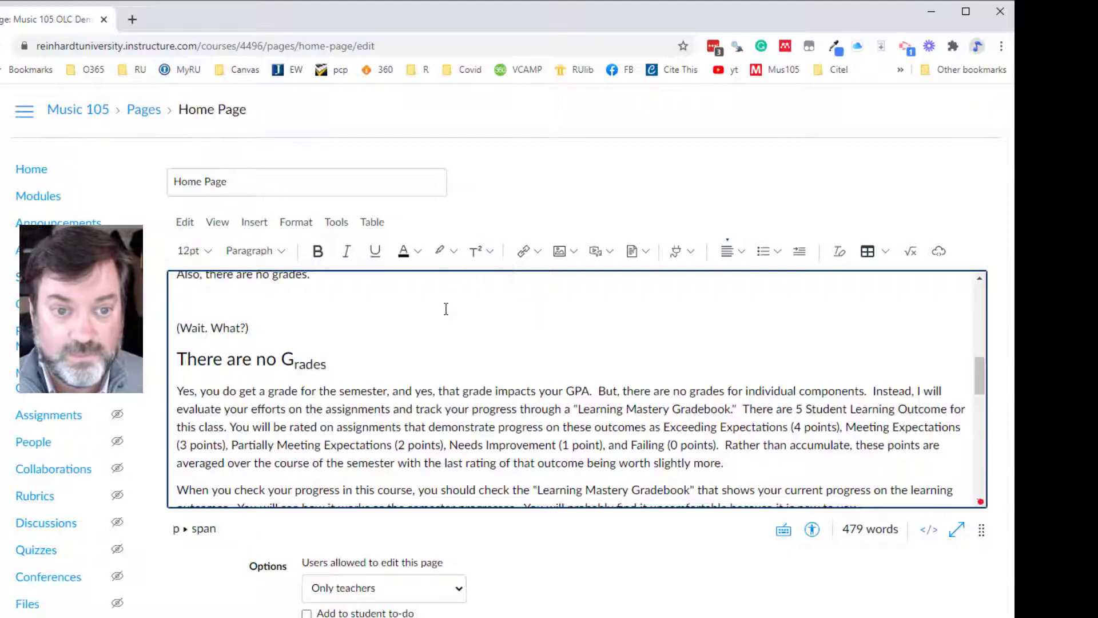
- Clear the formatting from the letters "rades" in the "There are no Grades" heading
drag(327, 366, 297, 366)
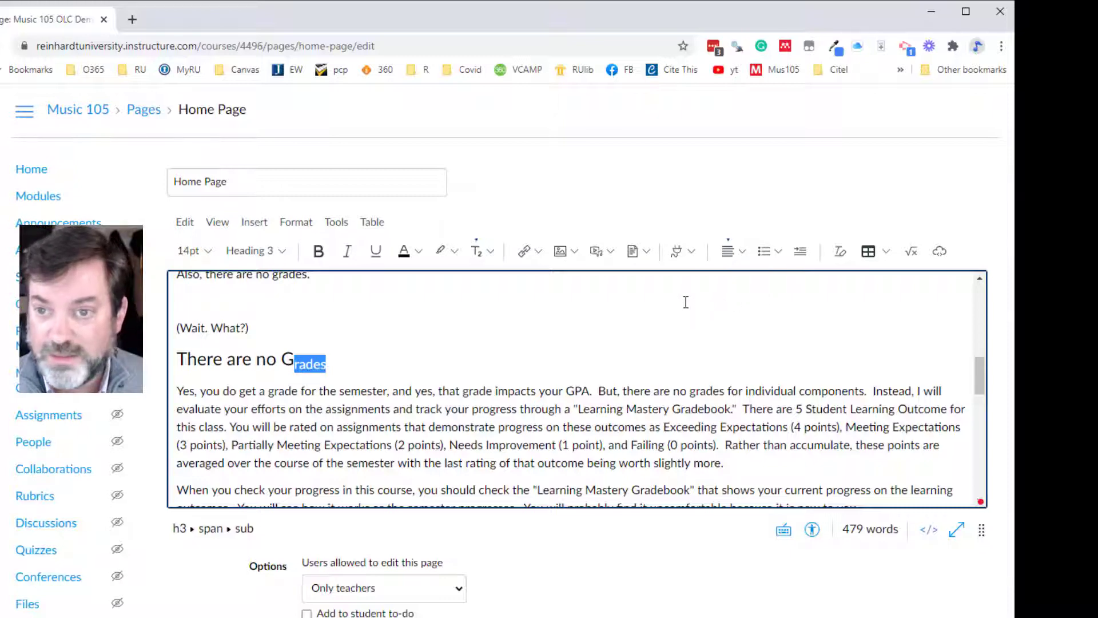
click(842, 255)
click(410, 360)
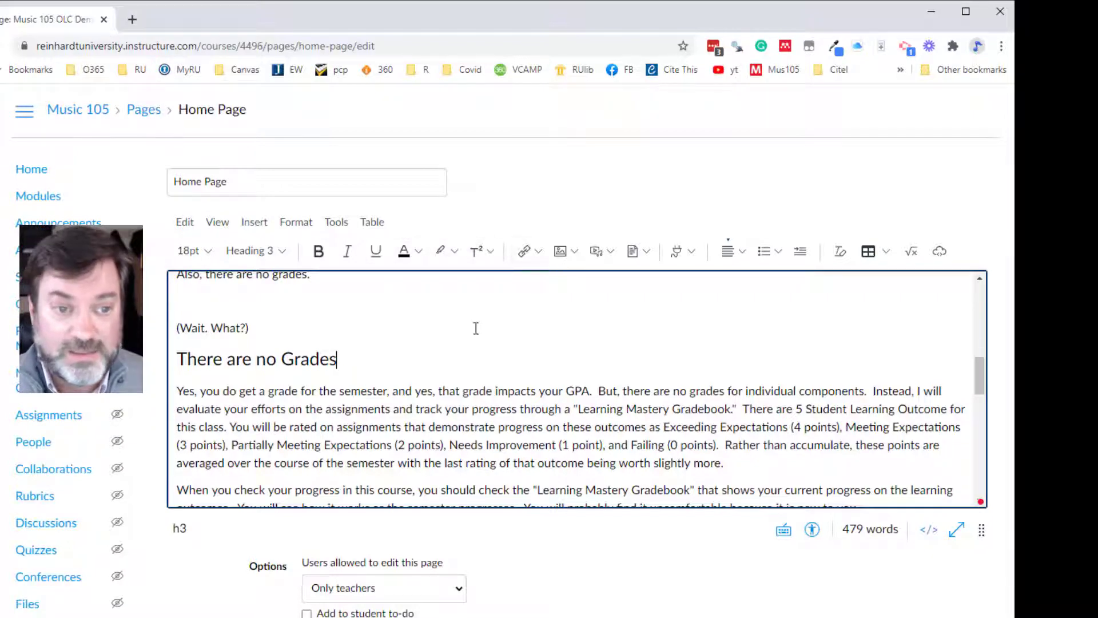
- Examine the external link dialog without adding a link and look at the available image sources
scroll(476, 326, down, 4)
scroll(476, 327, up, 10)
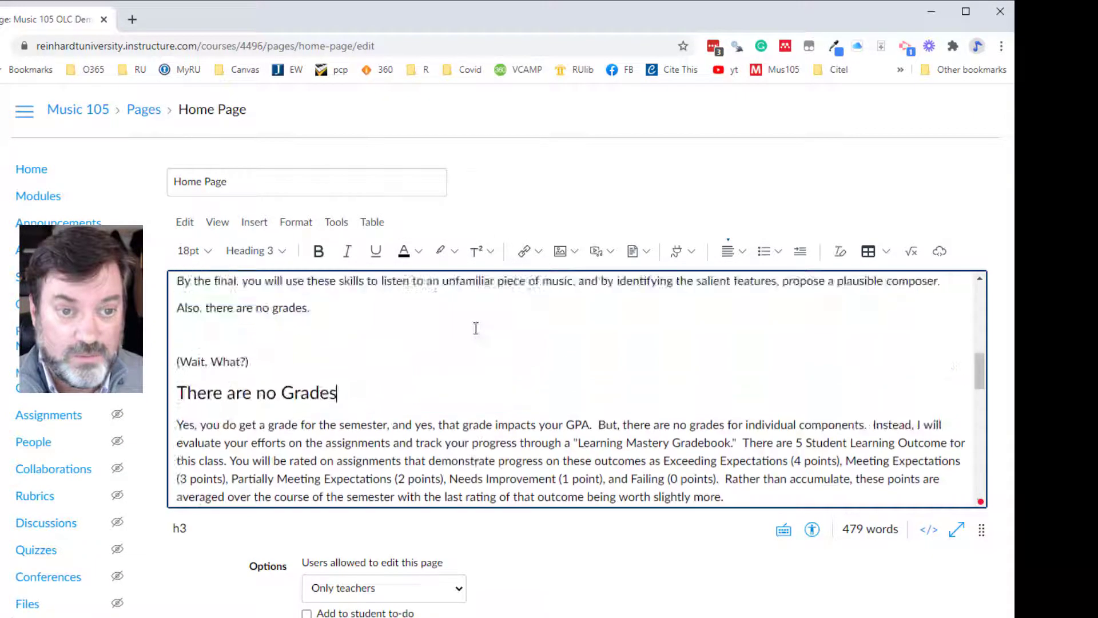
scroll(436, 359, down, 3)
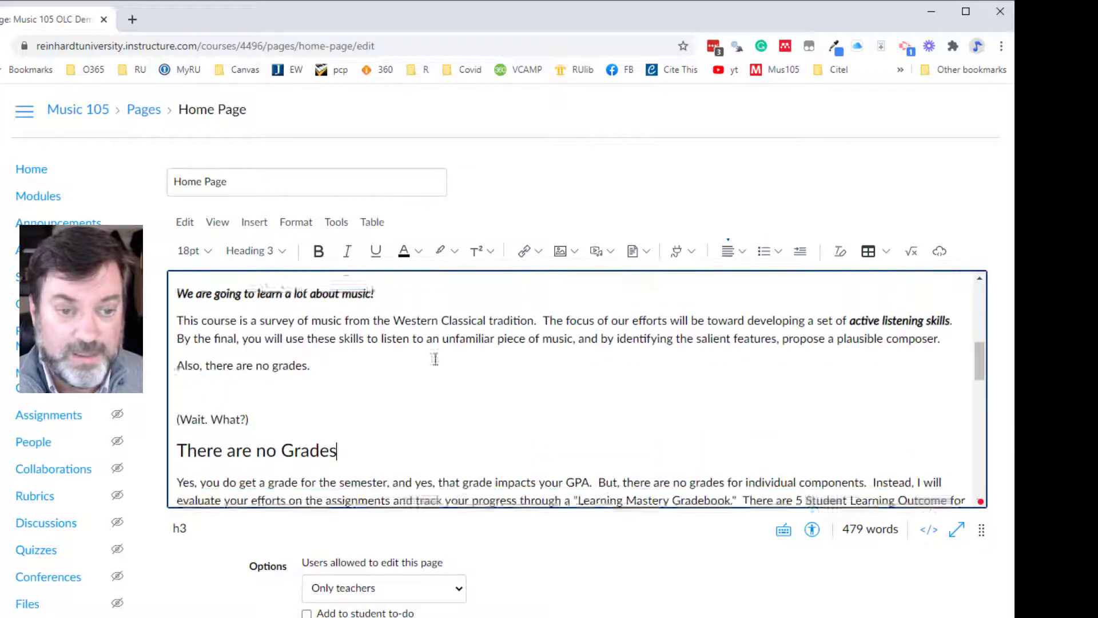
click(243, 374)
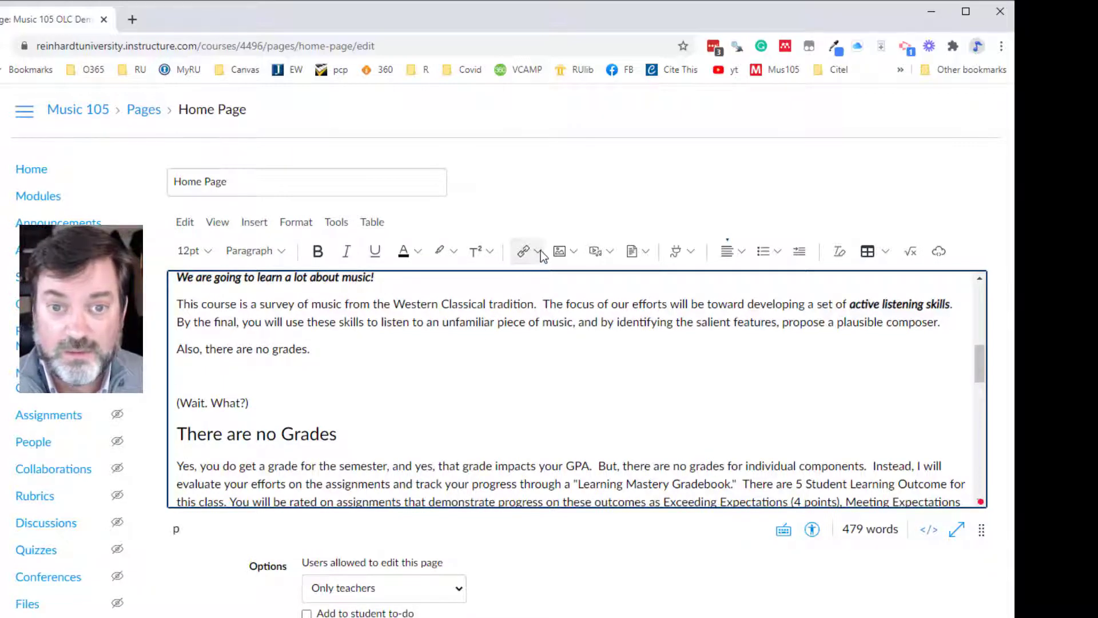
click(523, 252)
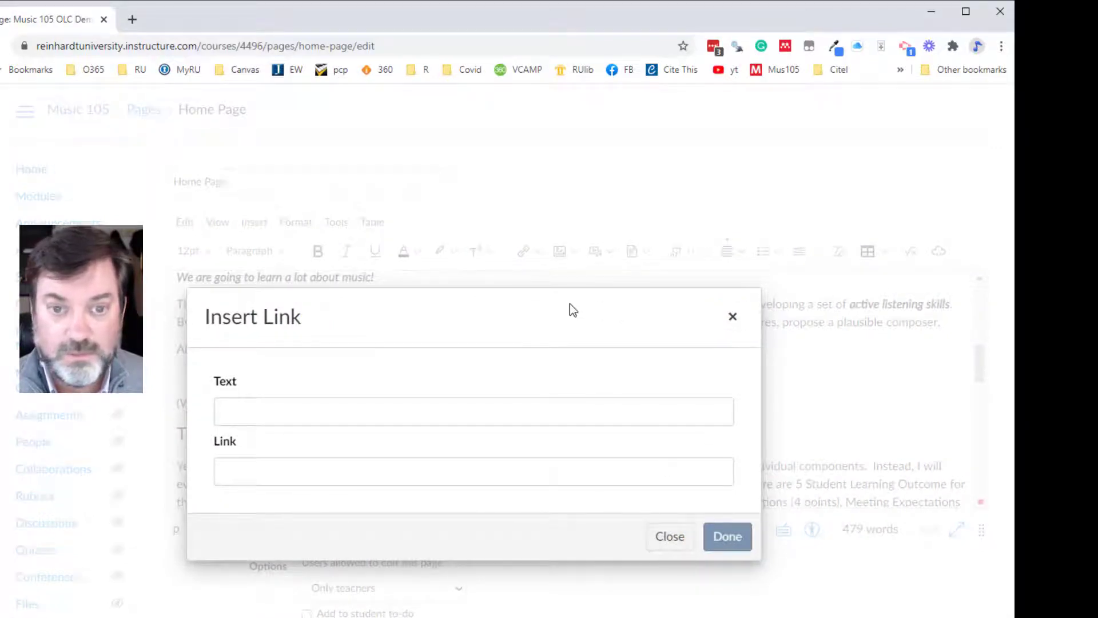
click(663, 541)
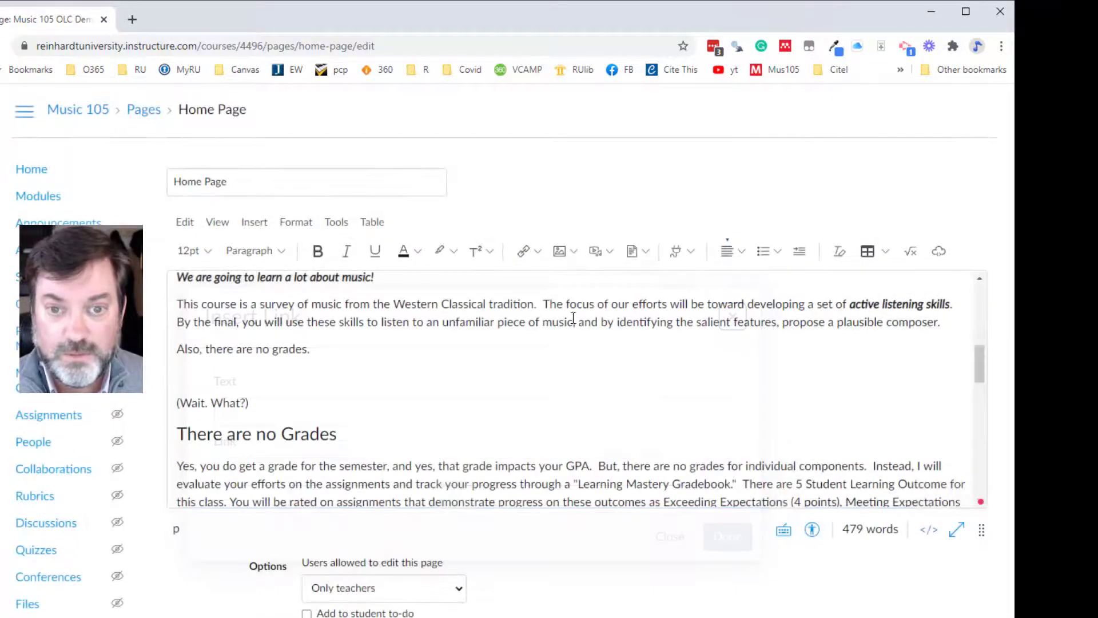
click(575, 252)
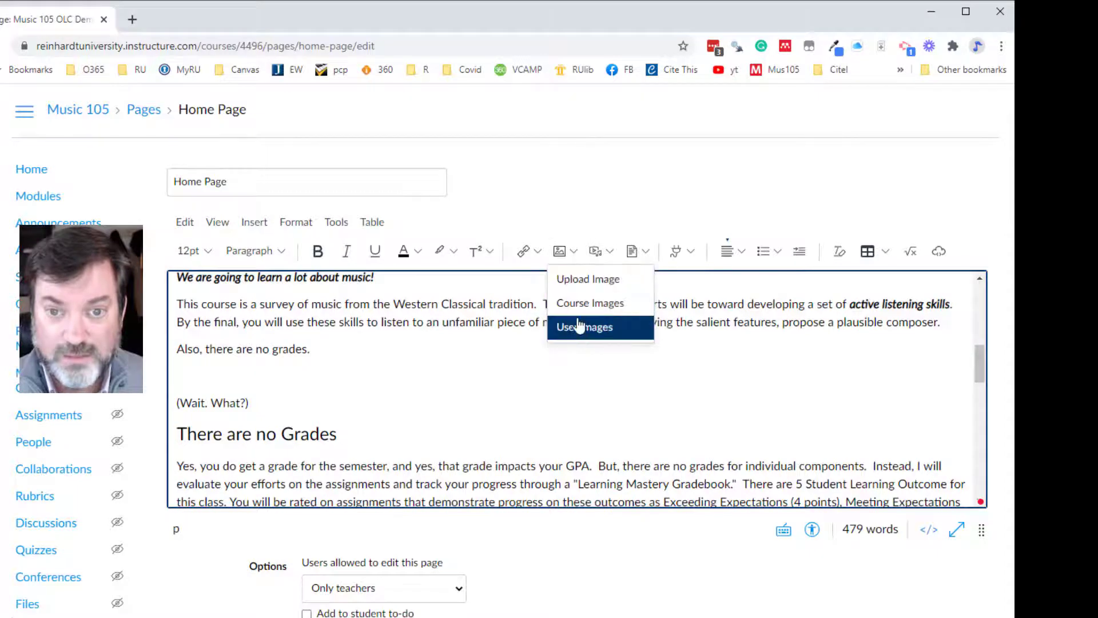
- Place the cursor after the "There are no Grades" heading, show the course links, and collapse the Modules group
click(561, 419)
click(540, 255)
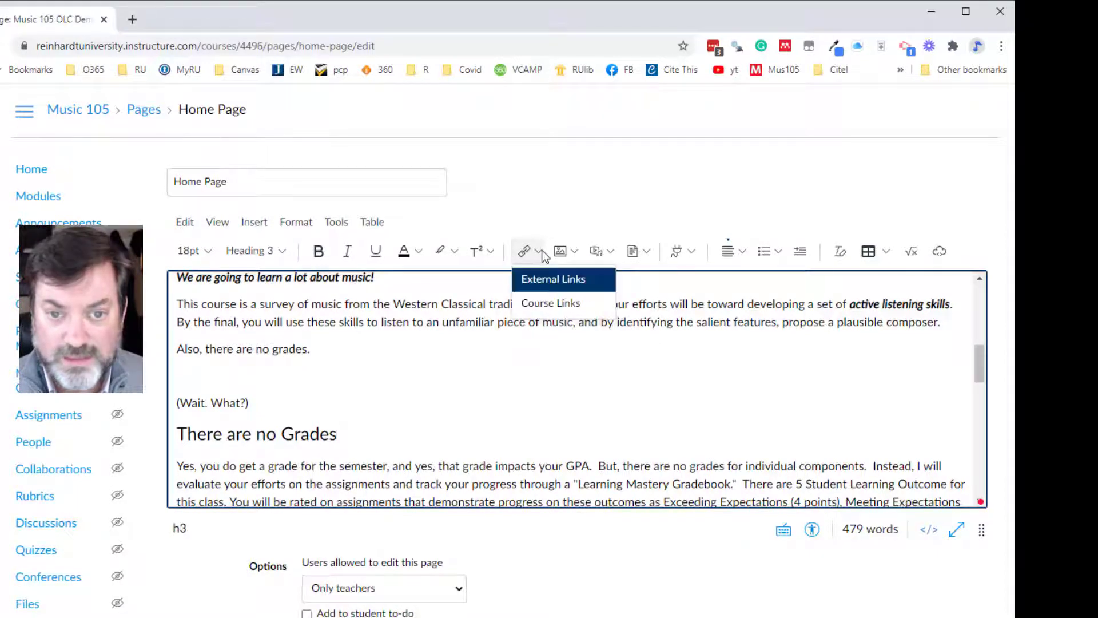
click(547, 302)
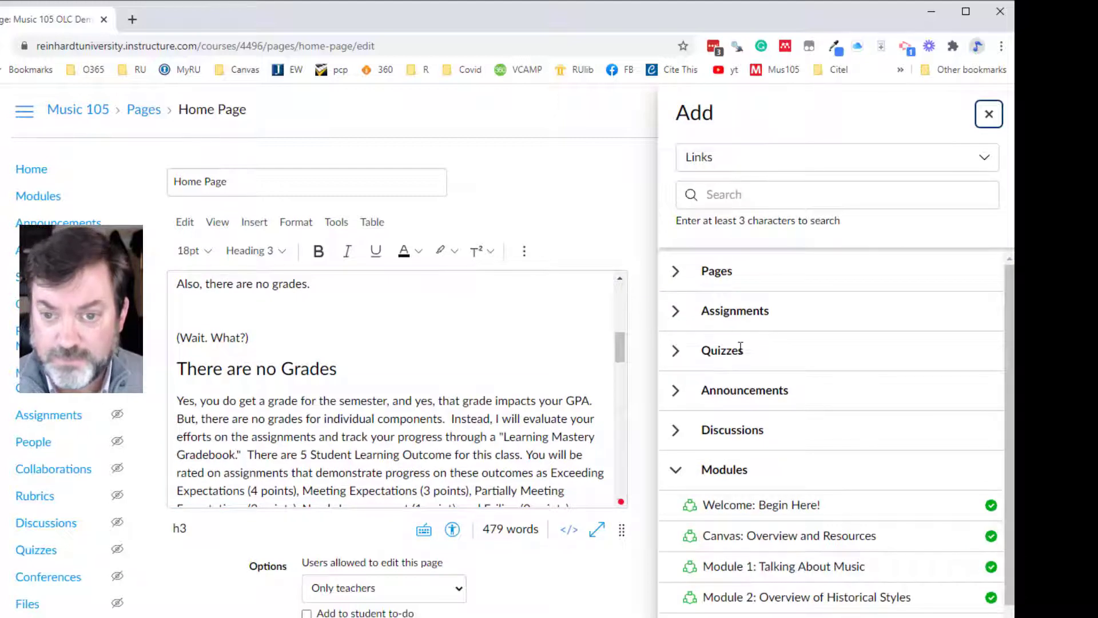
scroll(744, 343, down, 3)
click(690, 394)
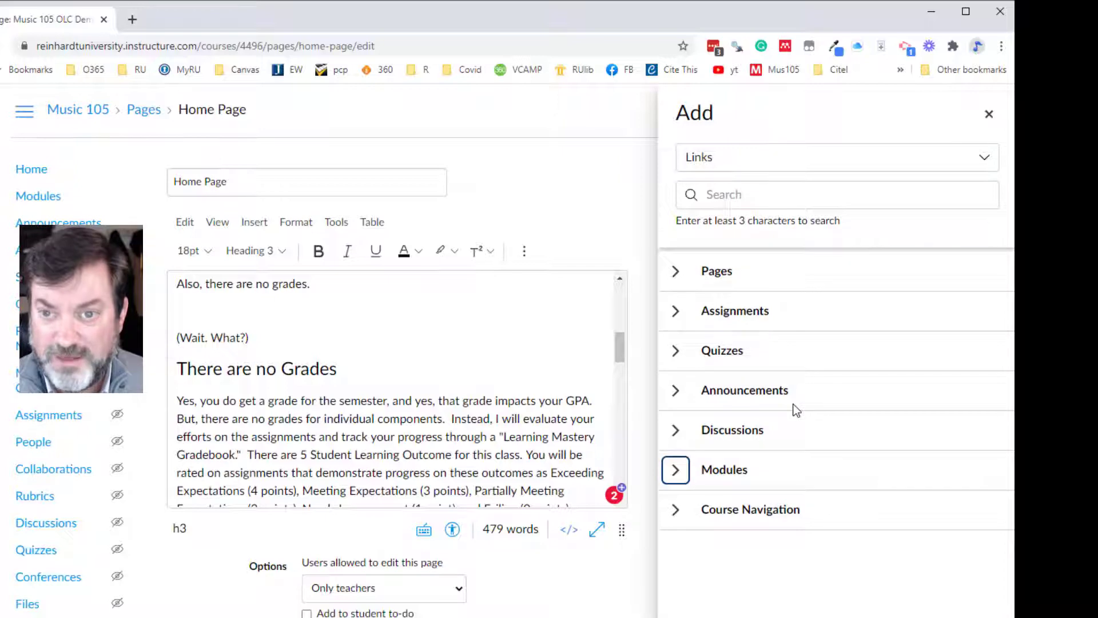
- Insert a link to Final Exam Listening Details.docx from the course files after the "There are no Grades" heading
click(955, 157)
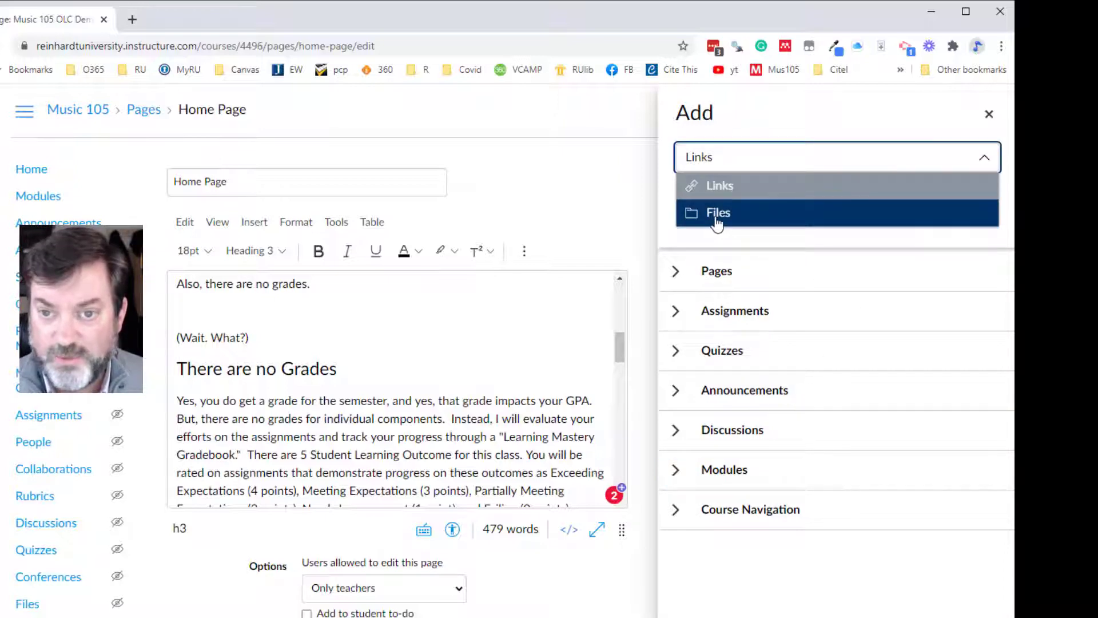
click(717, 218)
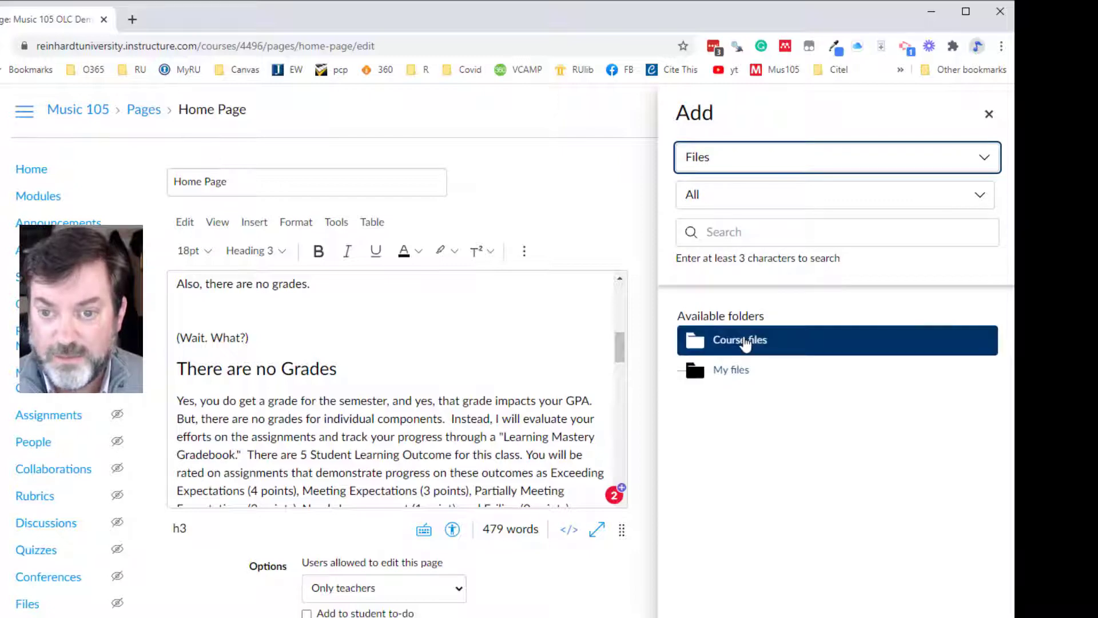
click(744, 341)
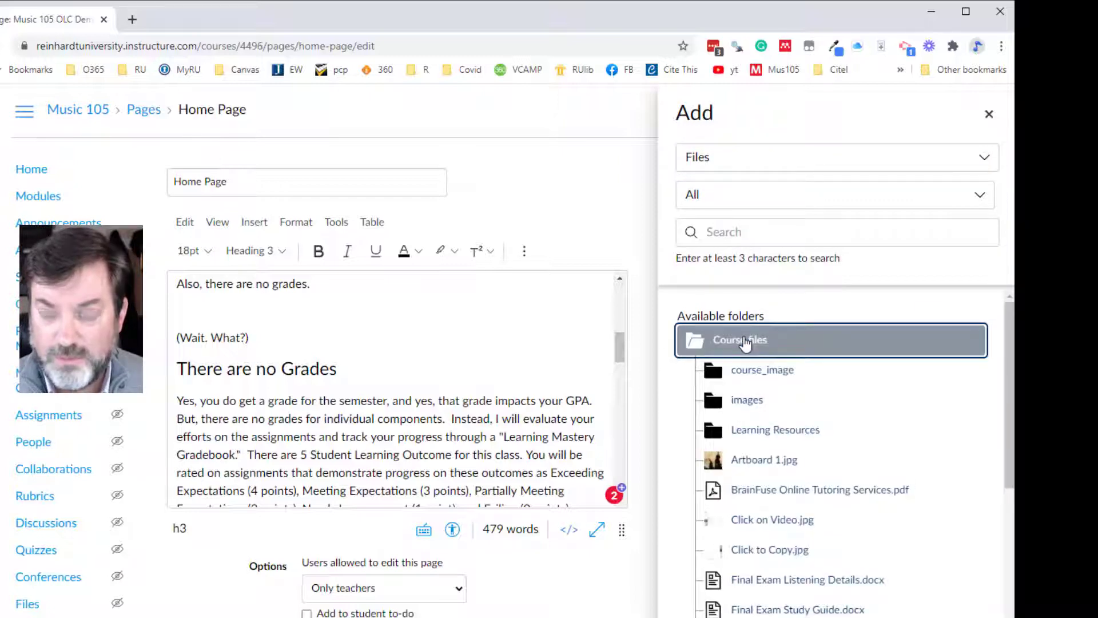
scroll(786, 455, down, 3)
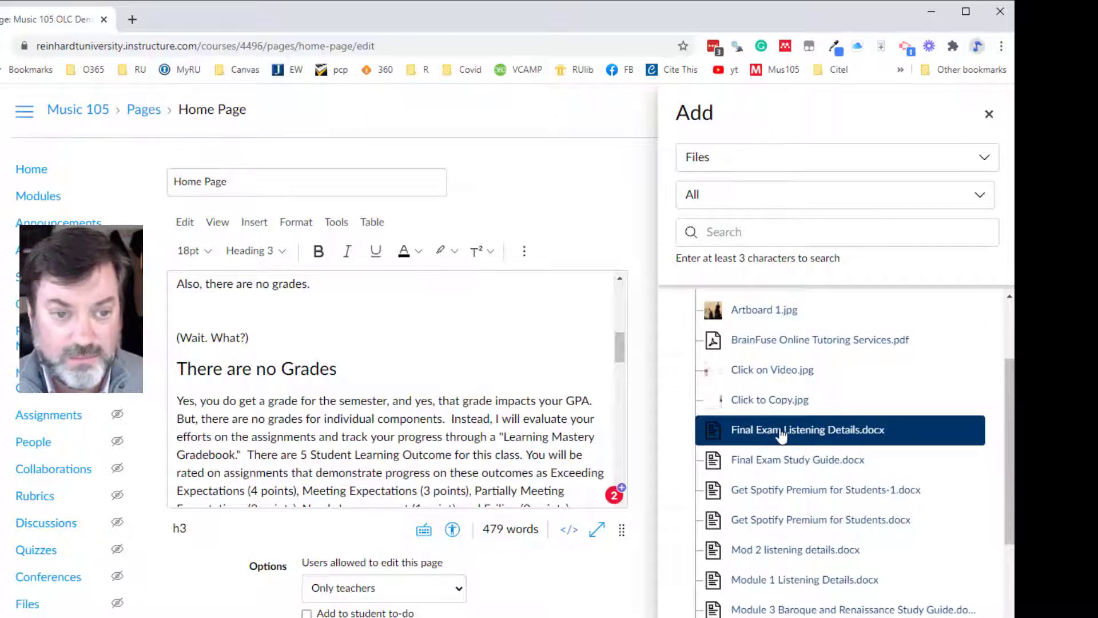
click(782, 435)
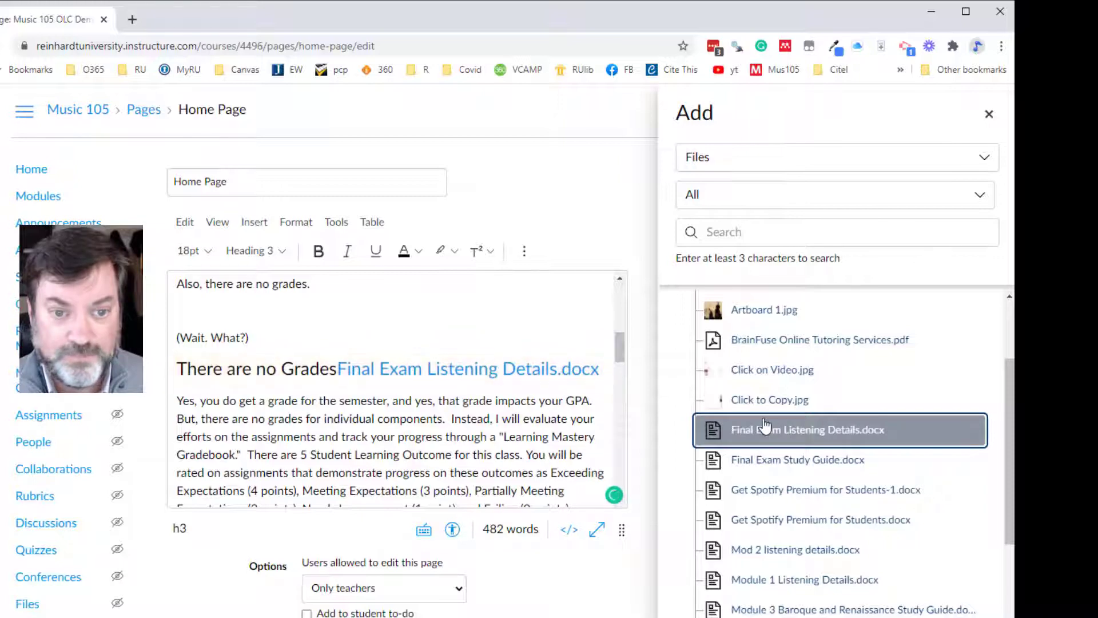
- Move the Final Exam Listening Details.docx link onto its own line below the heading
click(335, 369)
key(Return)
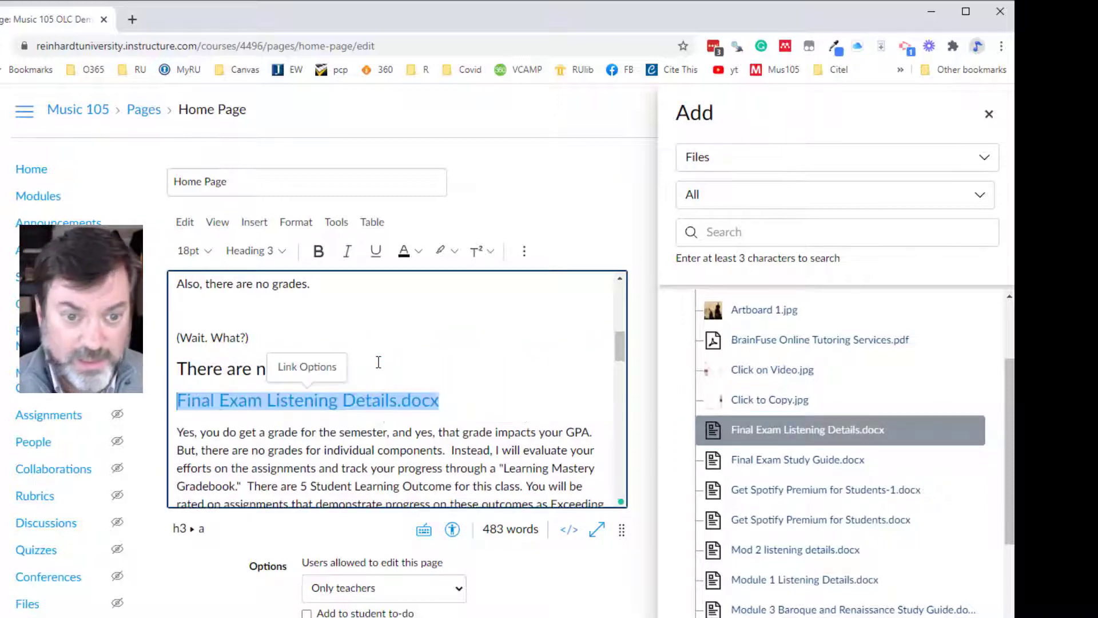
click(485, 342)
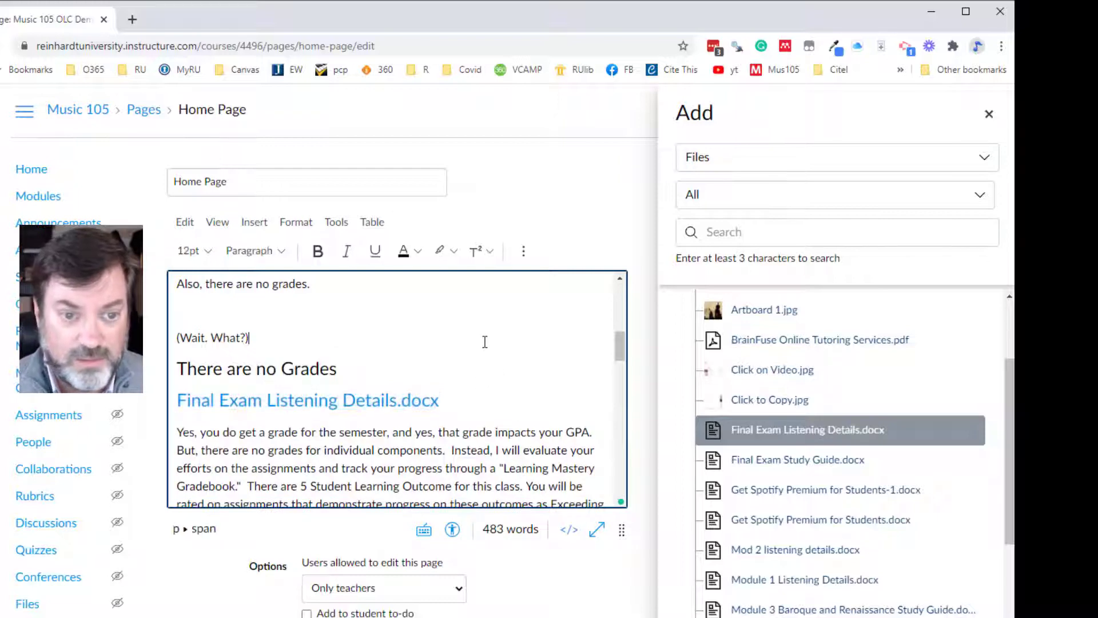
- Try to set the Final Exam Listening Details.docx link to open an in-line preview automatically
click(296, 402)
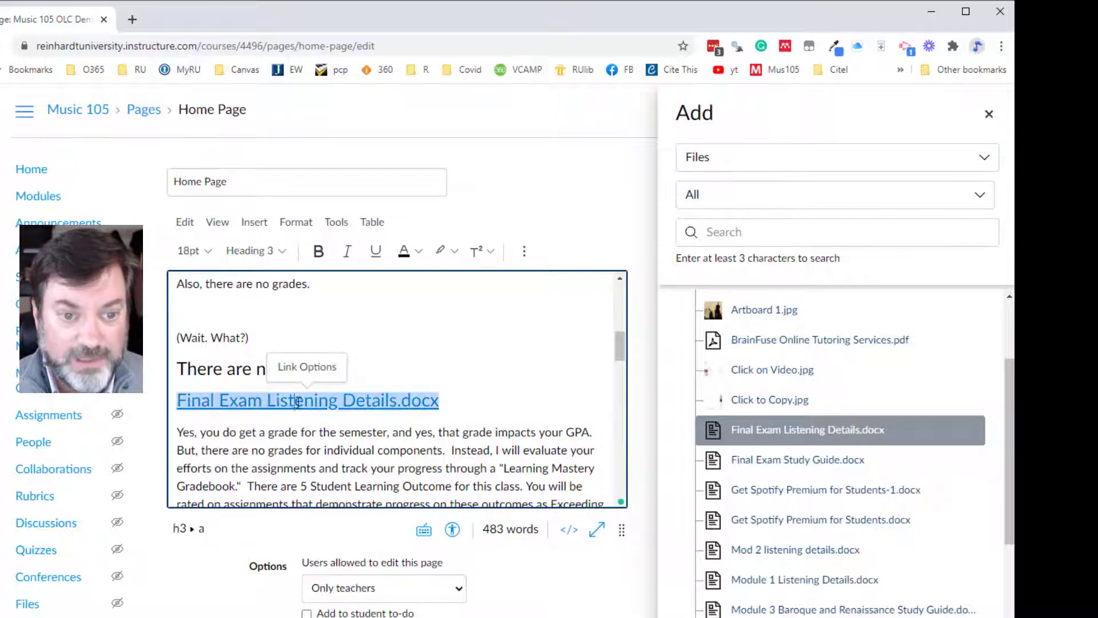
click(310, 374)
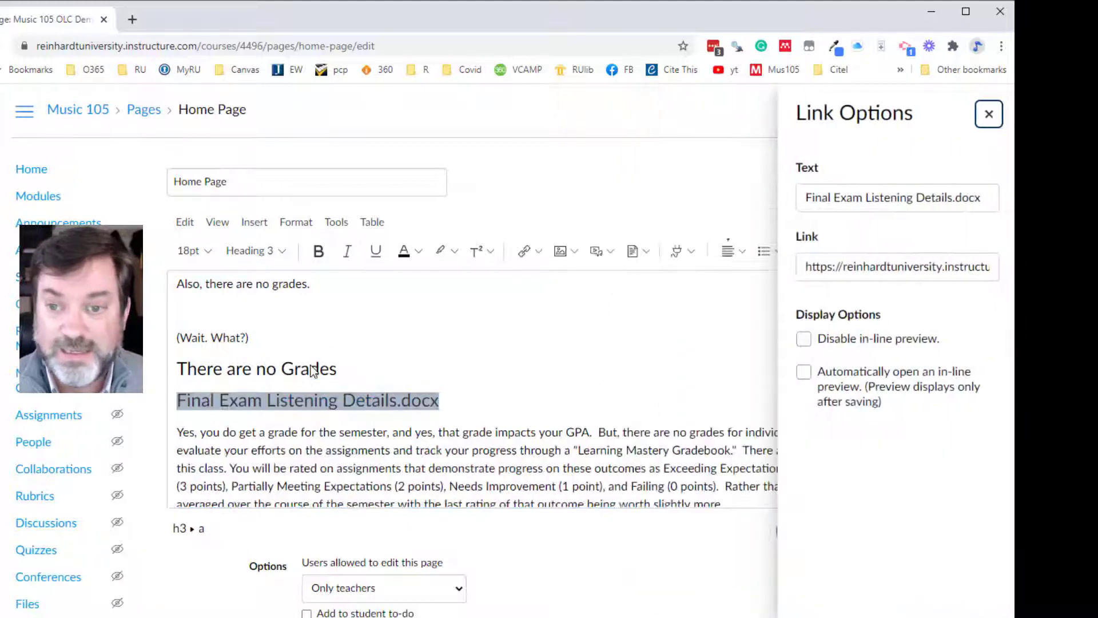
click(805, 372)
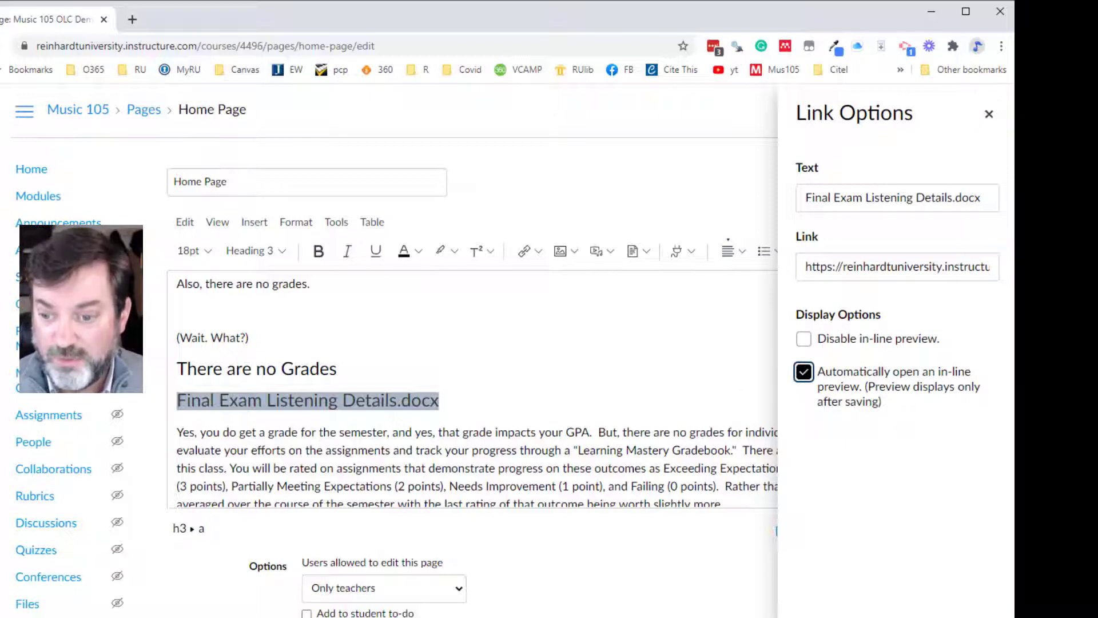
key(Escape)
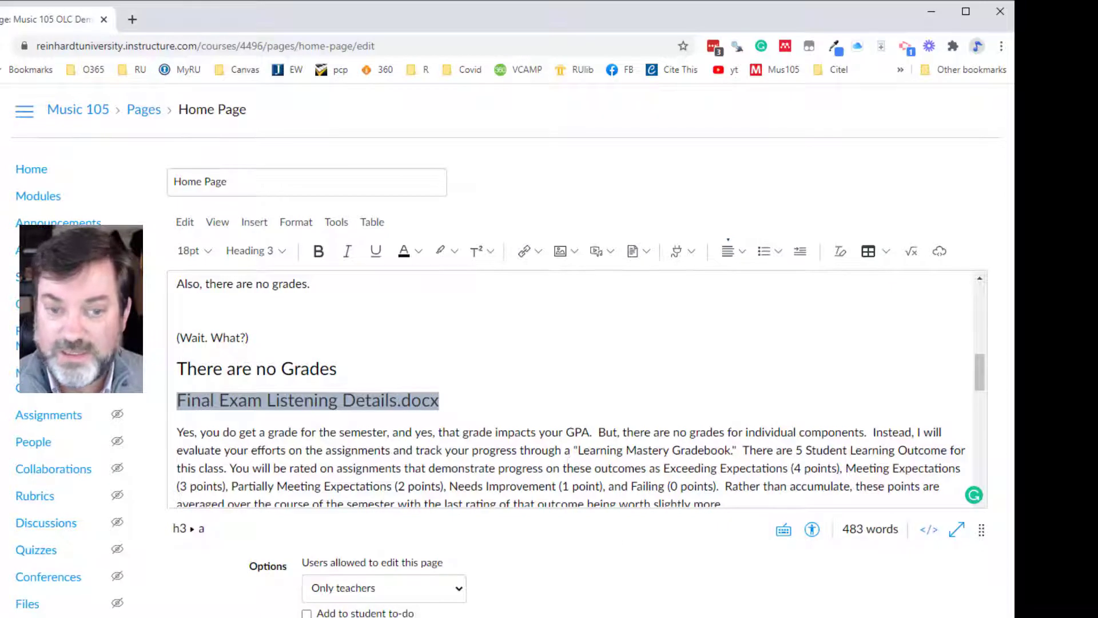
- Save the home page and check how the Final Exam Listening Details.docx link displays on it
click(967, 617)
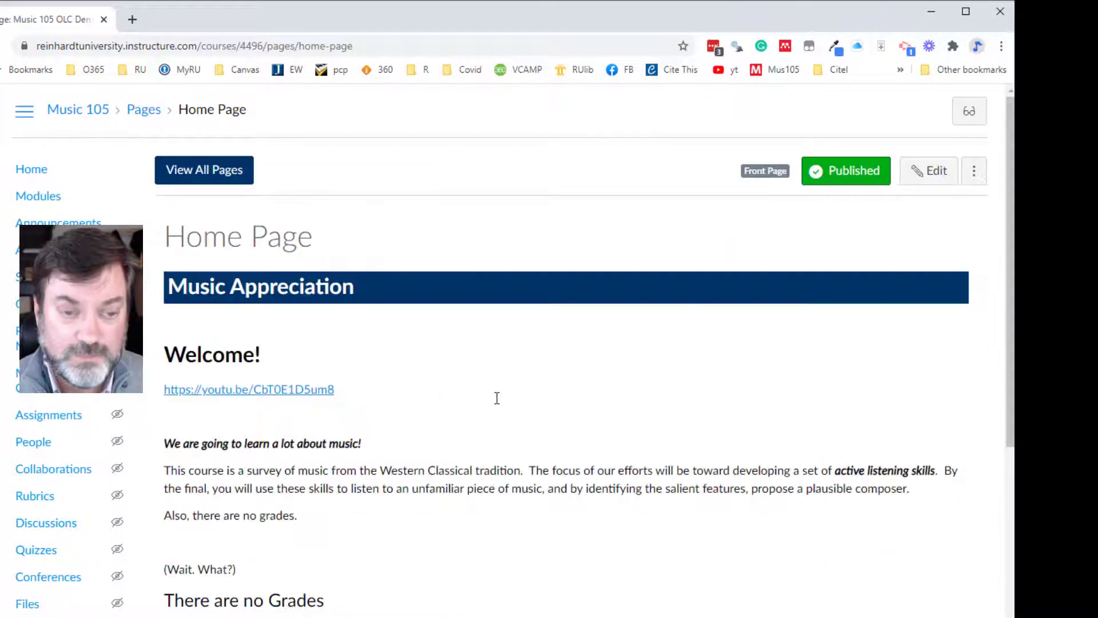
scroll(497, 398, down, 5)
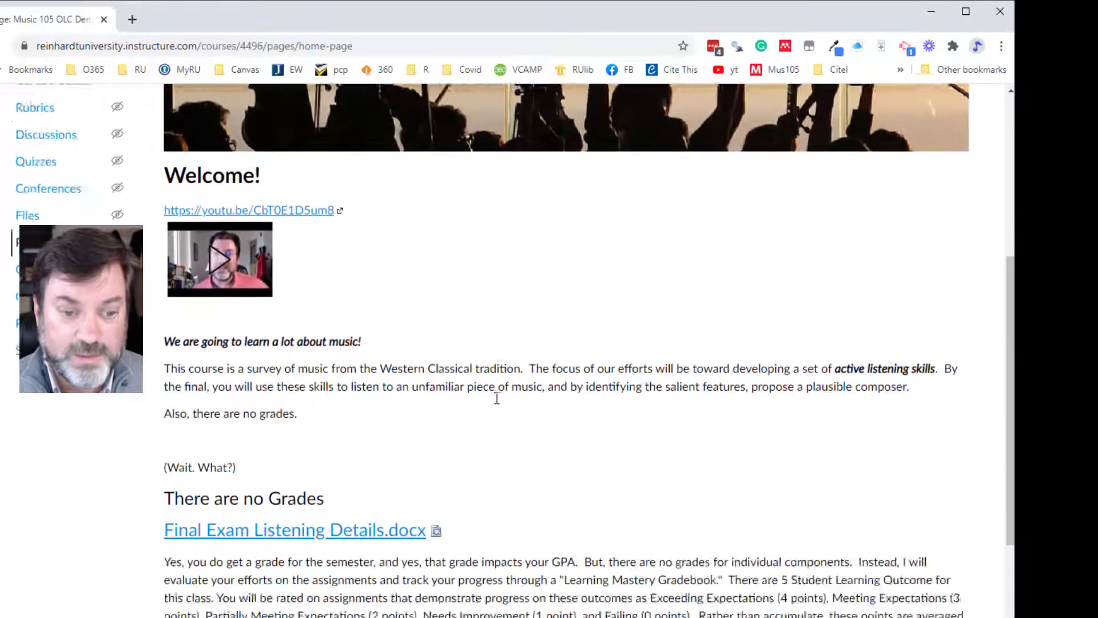
scroll(497, 399, down, 2)
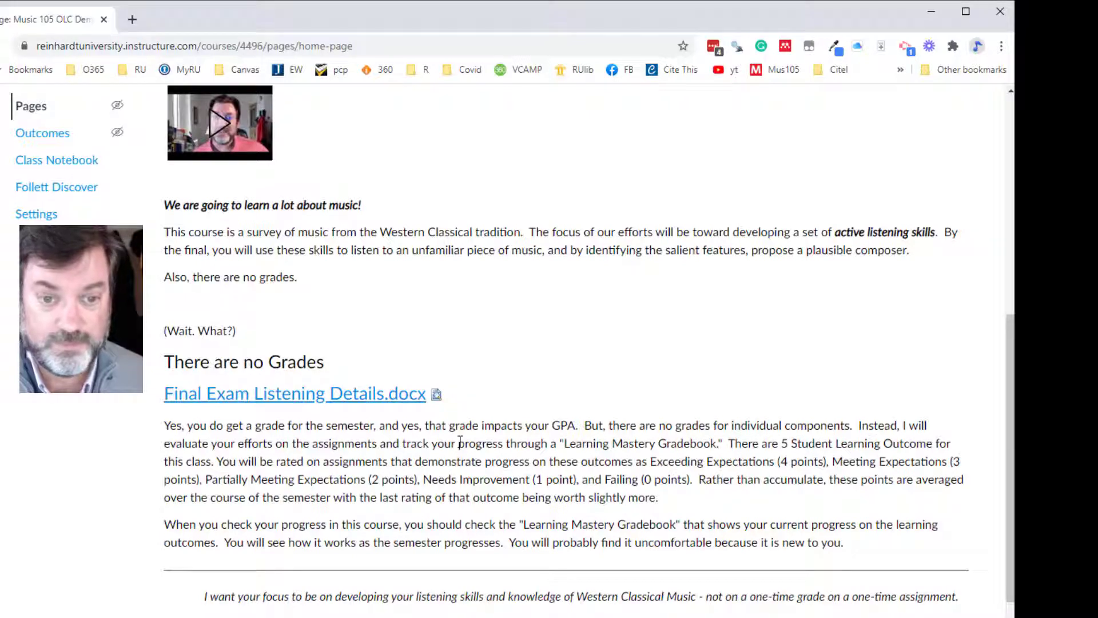
scroll(464, 481, down, 2)
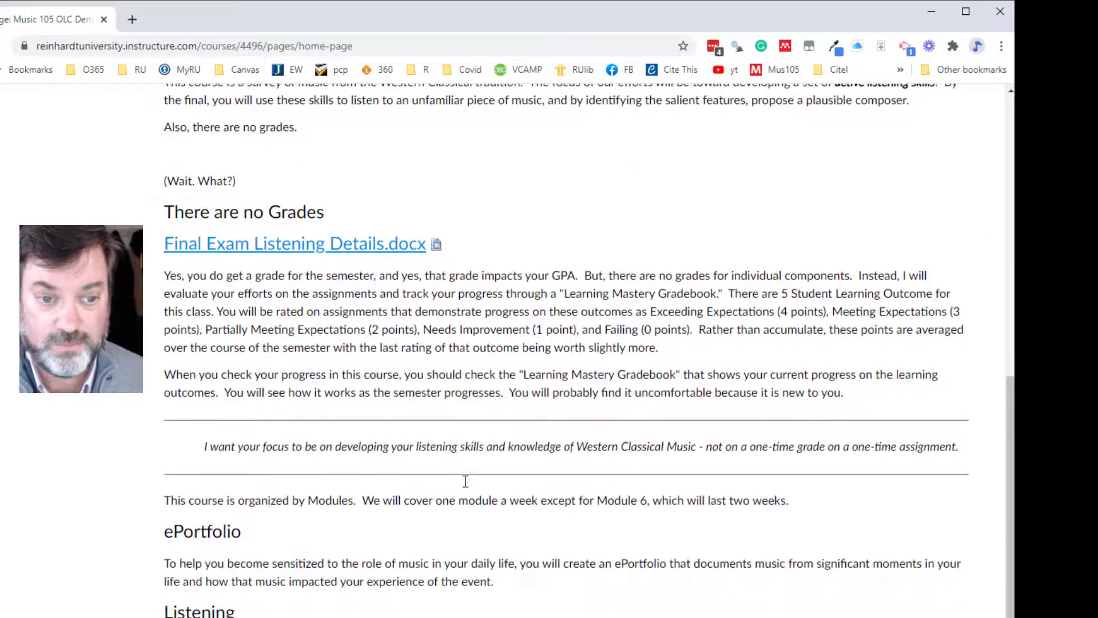
scroll(464, 480, up, 2)
scroll(463, 475, up, 5)
scroll(461, 469, down, 4)
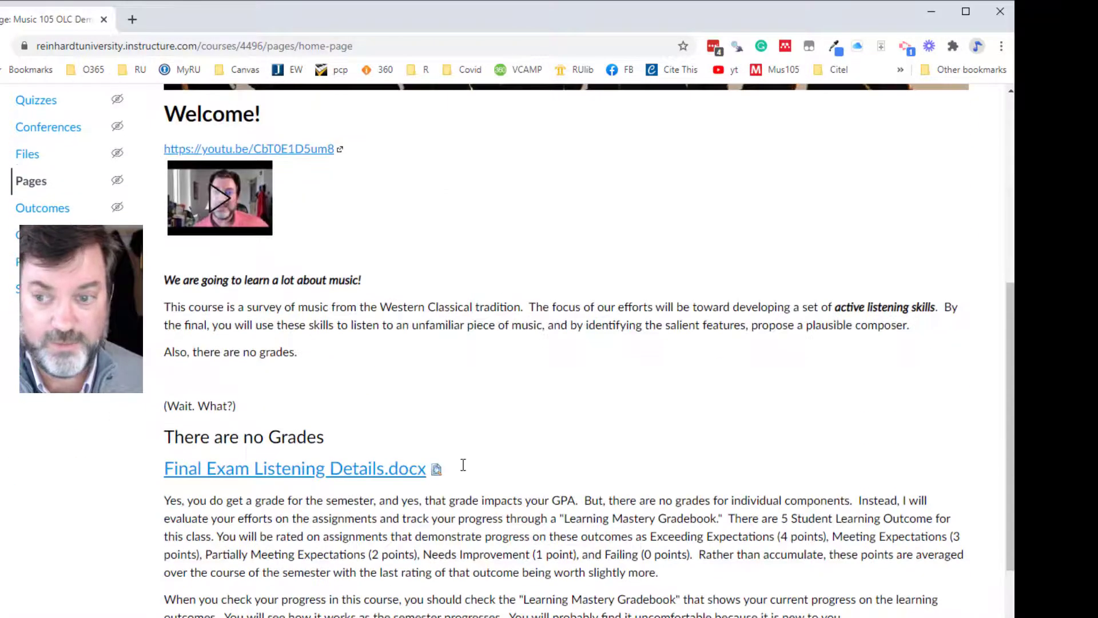
scroll(464, 464, up, 8)
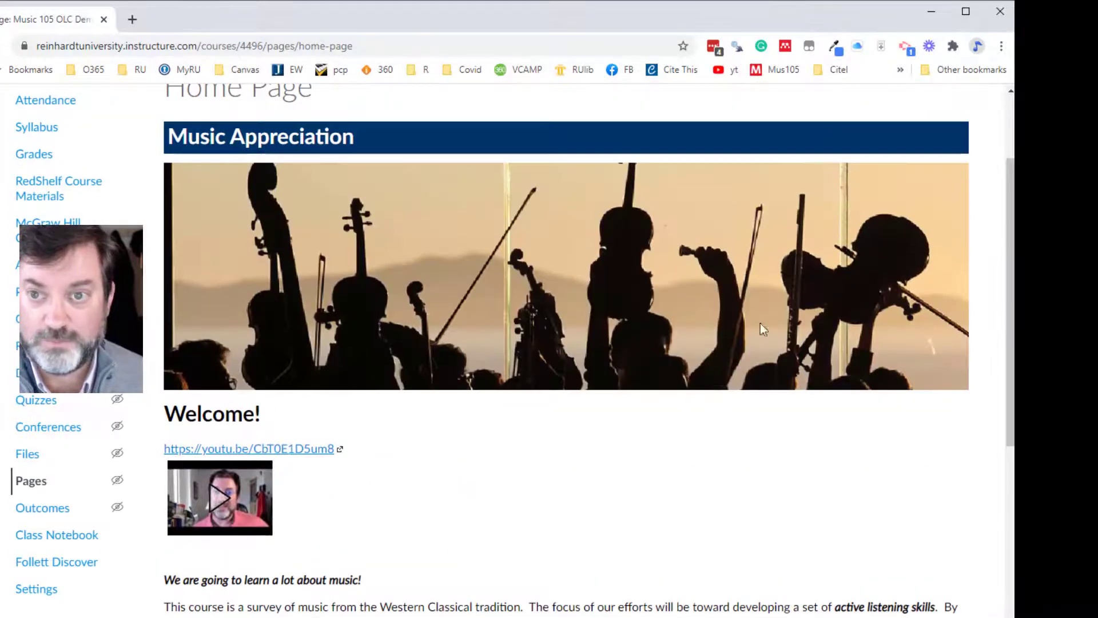
- Reopen the home page for editing and set the Final Exam Listening Details.docx link to automatically open an in-line preview
click(936, 173)
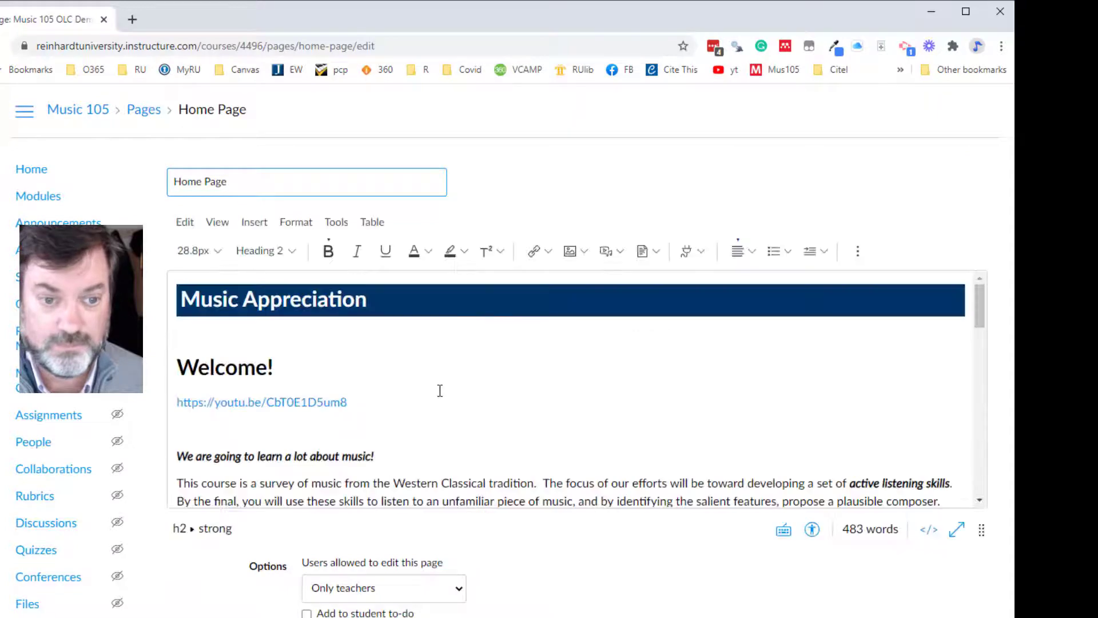
scroll(441, 387, down, 5)
click(331, 406)
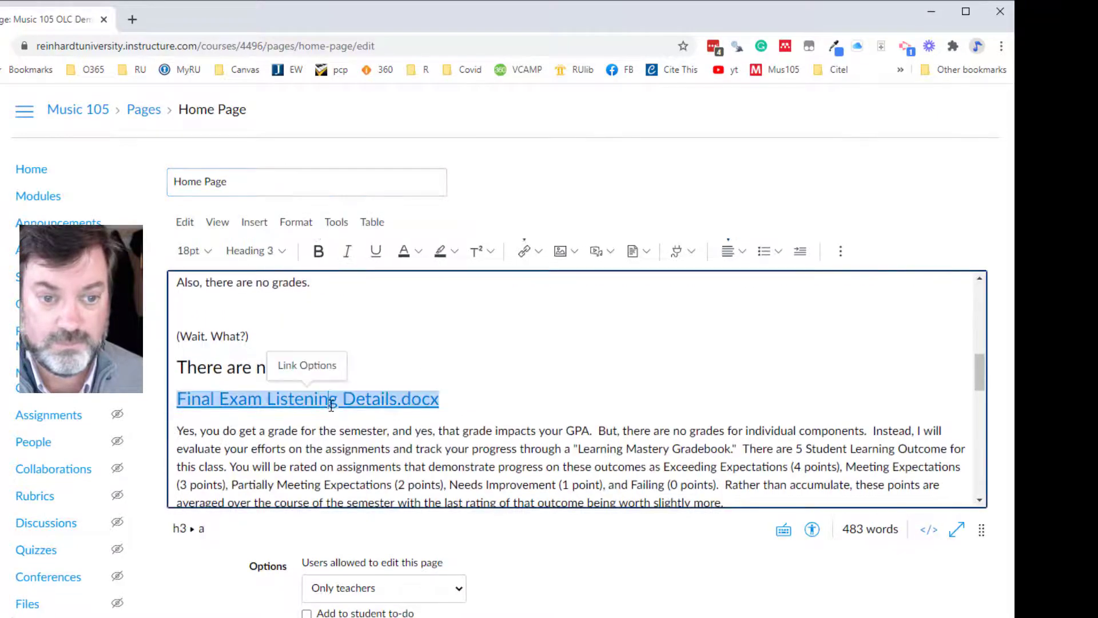
click(307, 363)
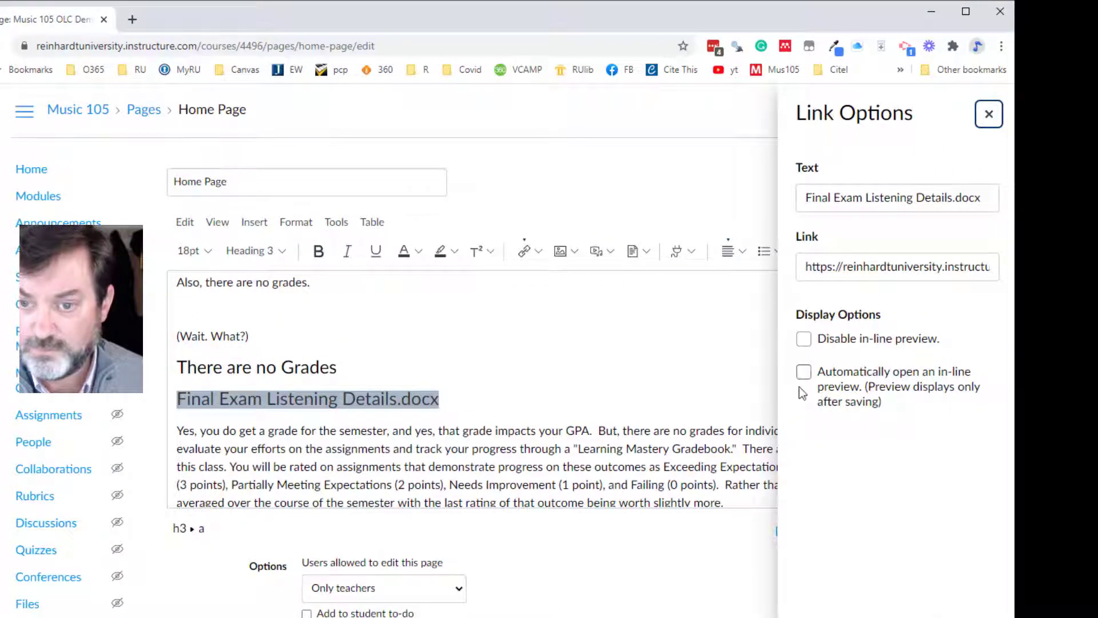
click(805, 372)
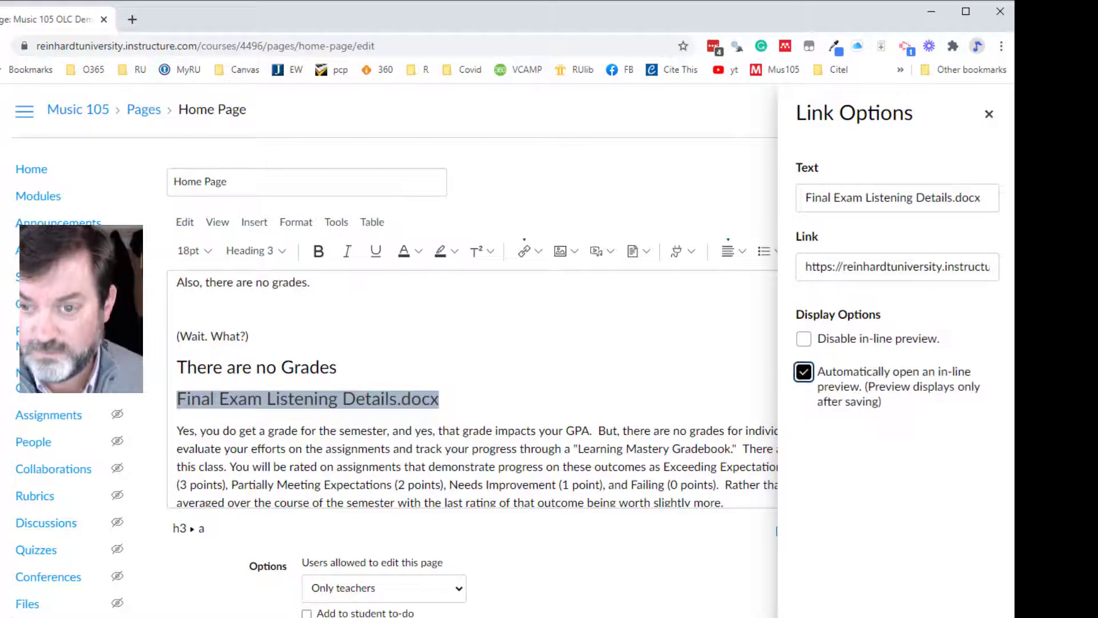
click(979, 616)
click(541, 450)
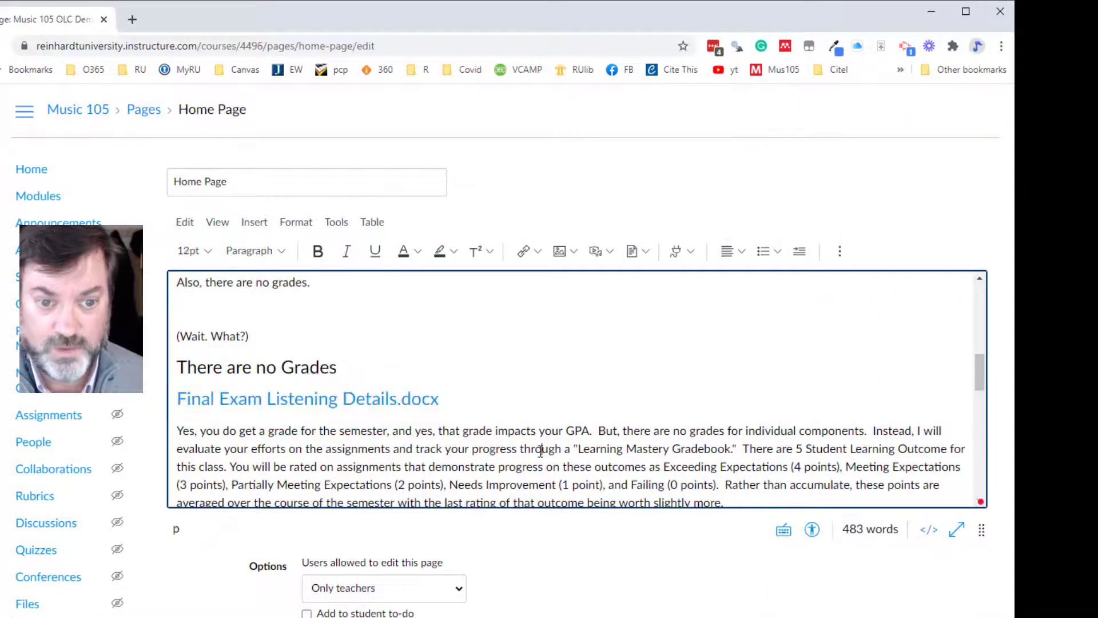
- Save the home page and examine the file preview under the "There are no Grades" heading
click(961, 615)
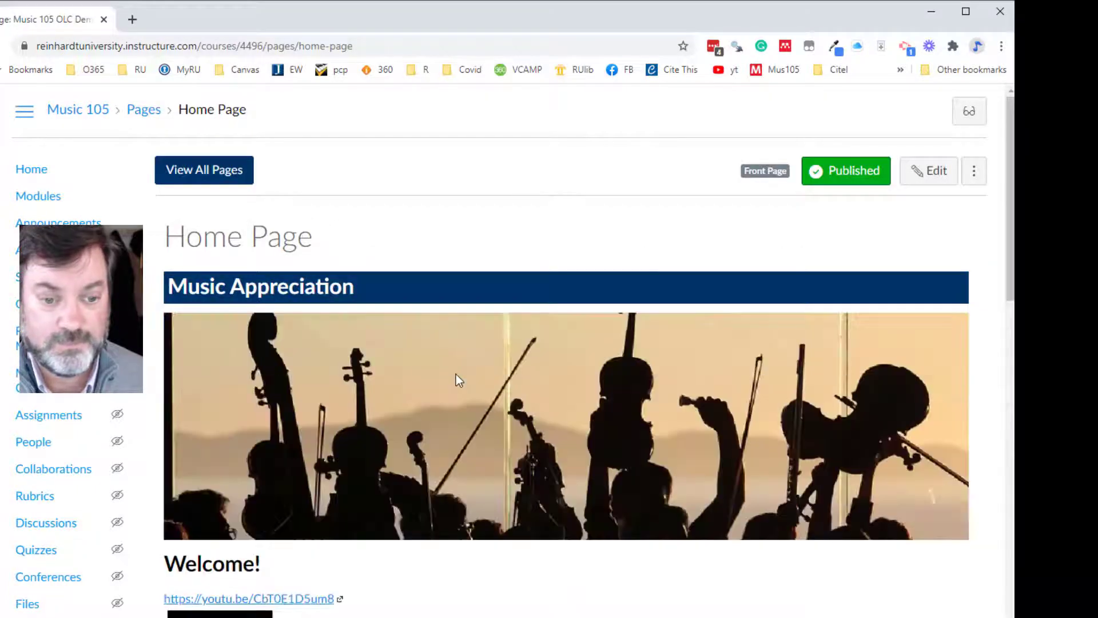
scroll(455, 374, down, 10)
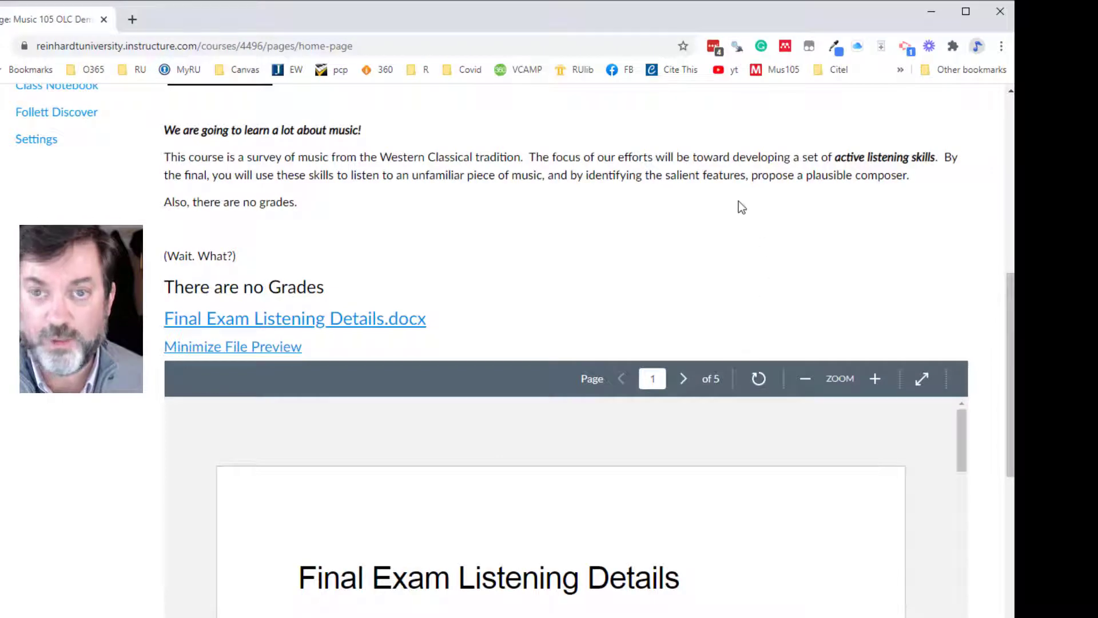
scroll(537, 252, up, 10)
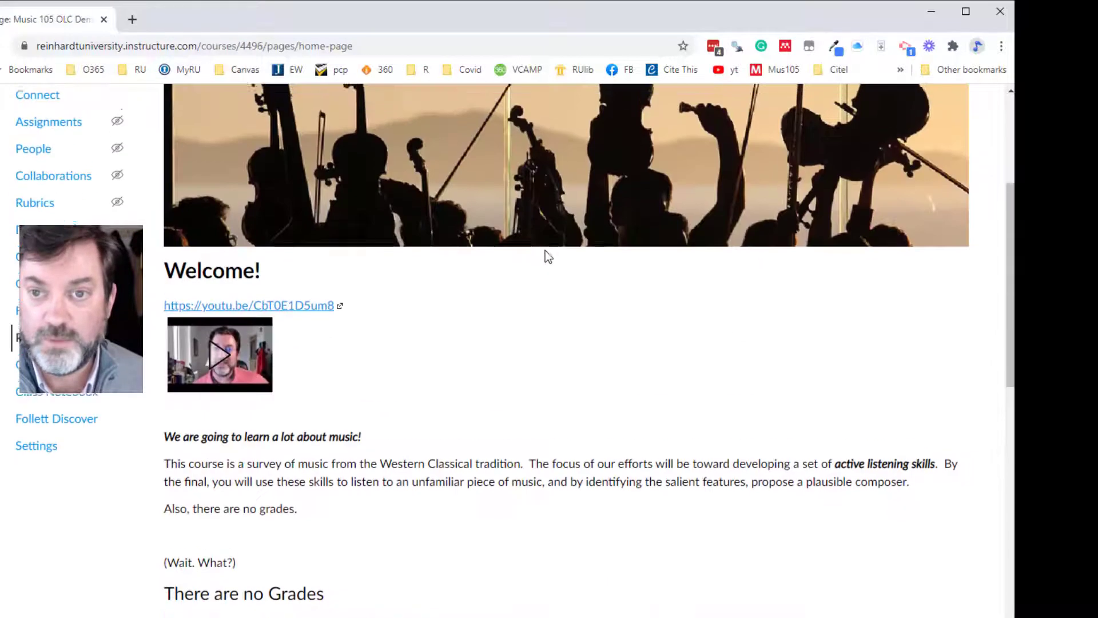
- Edit the home page again and delete the Final Exam Listening Details.docx link below the "There are no Grades" heading
click(928, 174)
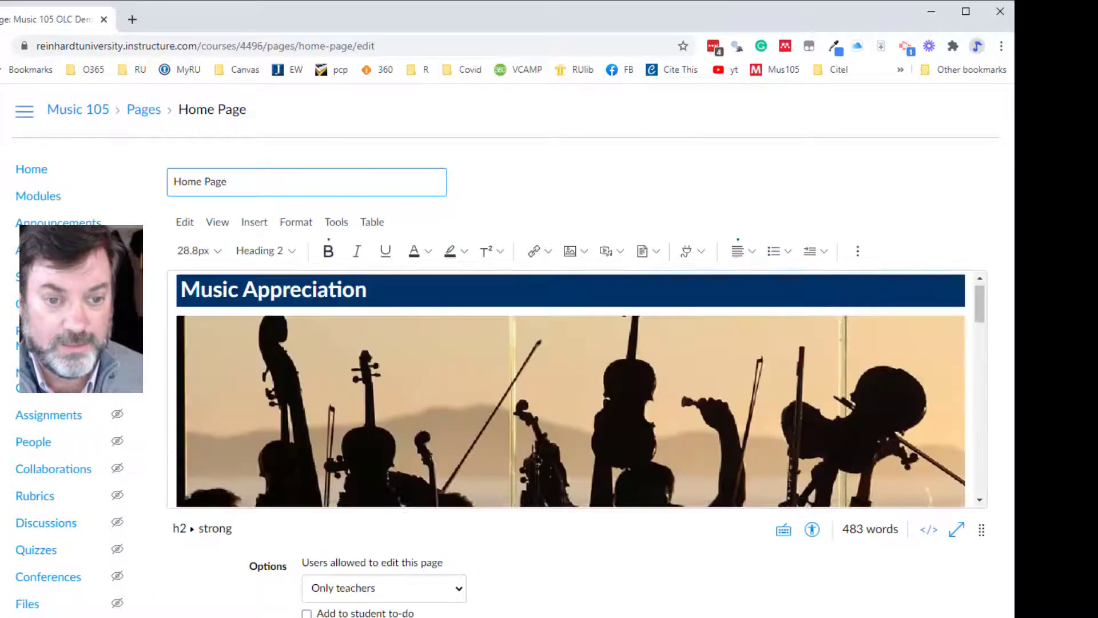
scroll(423, 444, down, 8)
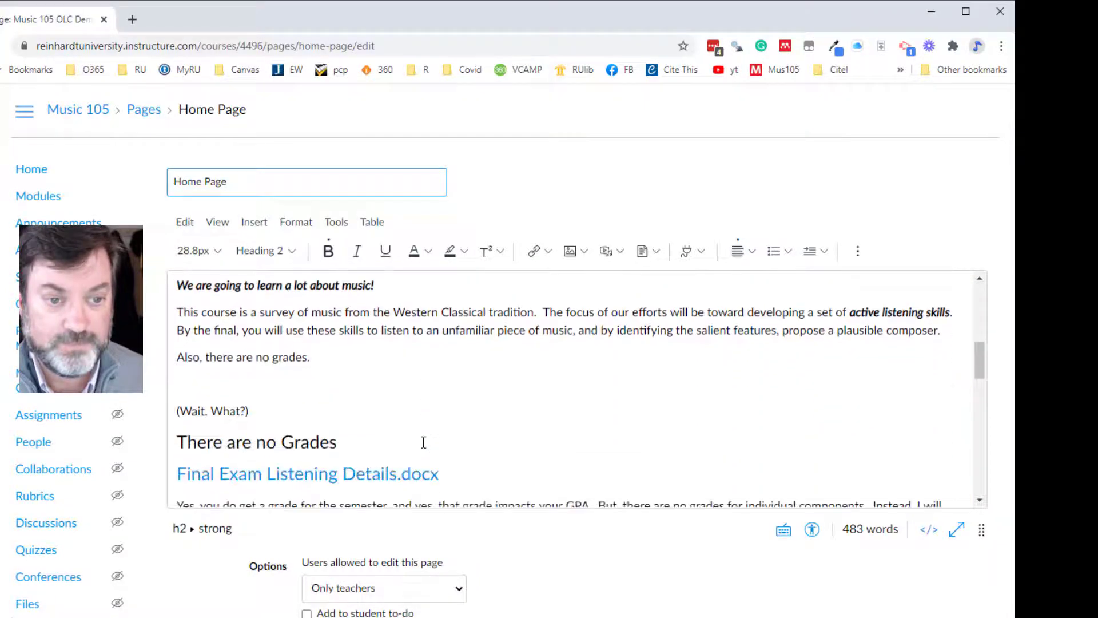
drag(496, 469, 162, 478)
key(BackSpace)
key(BackSpace)
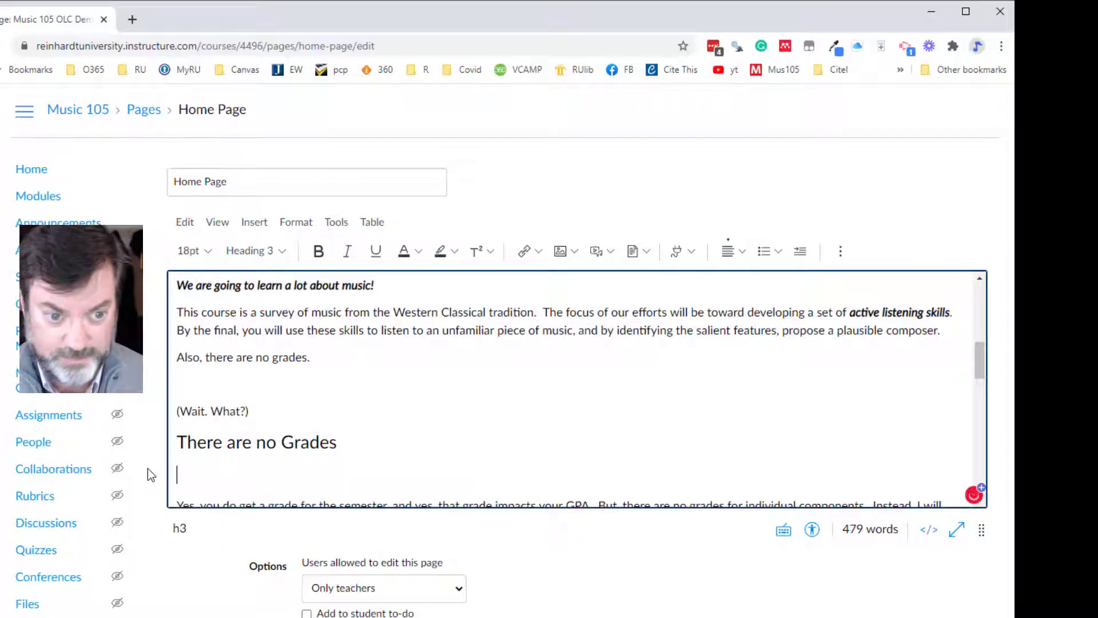
scroll(324, 397, up, 4)
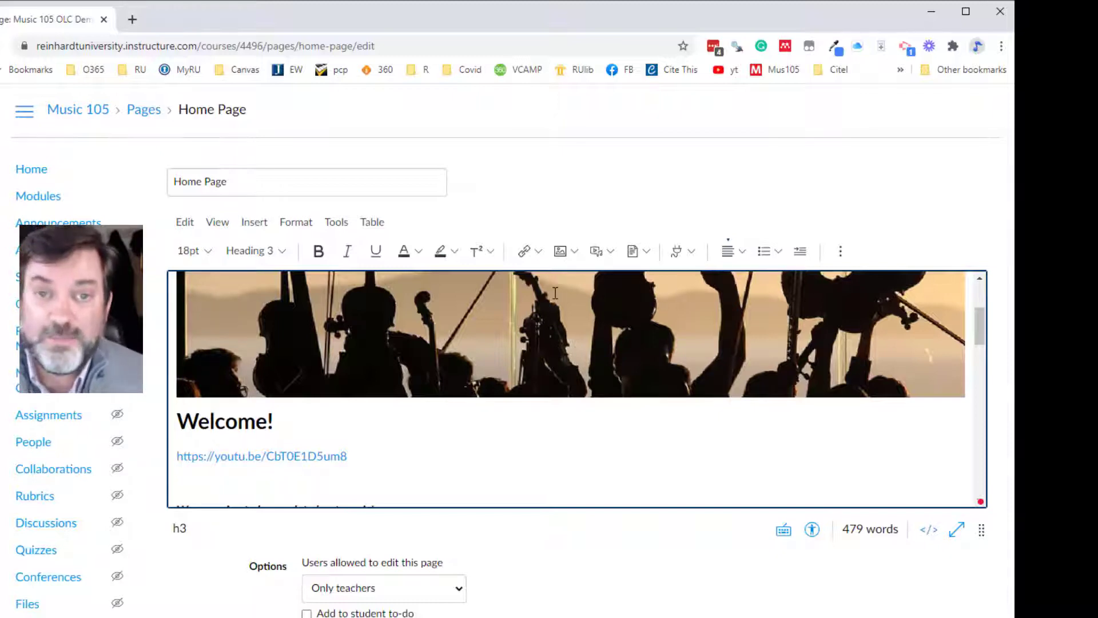
- Switch to the Basic Training page in the old editor and show its options for uploading an image
key(alt+Tab)
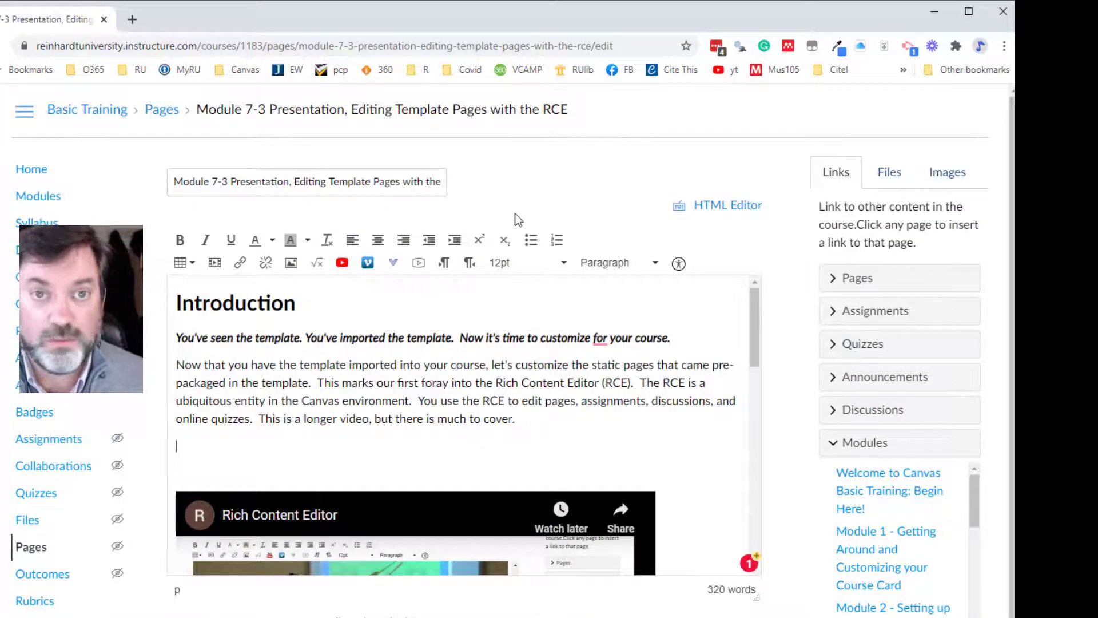
click(950, 172)
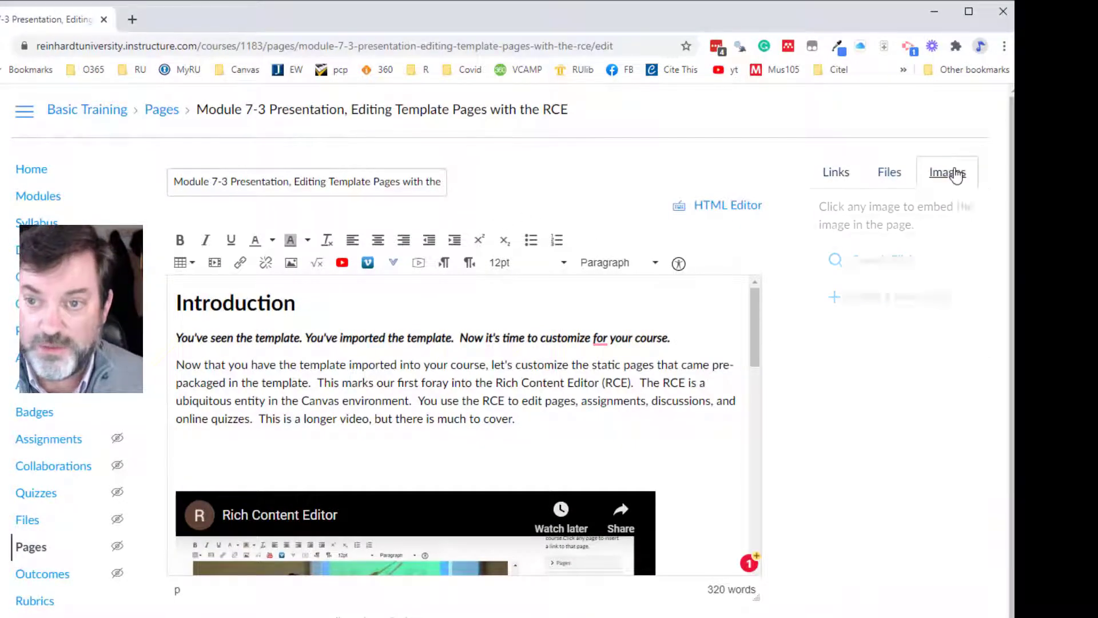
click(884, 296)
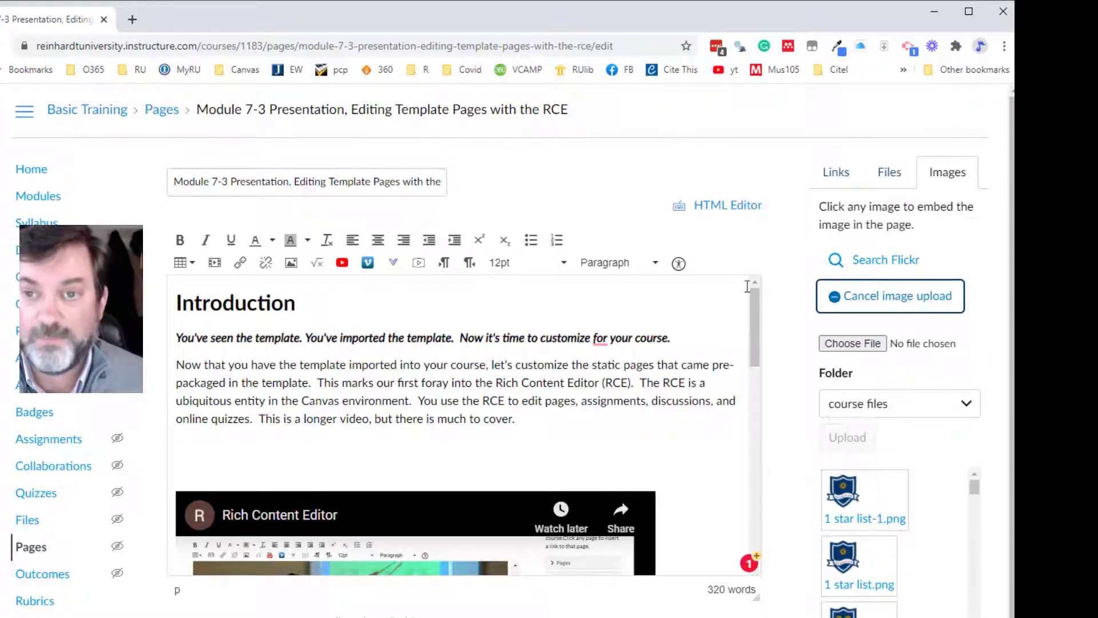
- Return to the Music 105 home page and examine the new editor's image sources and its Upload Image dialog
key(alt+Tab)
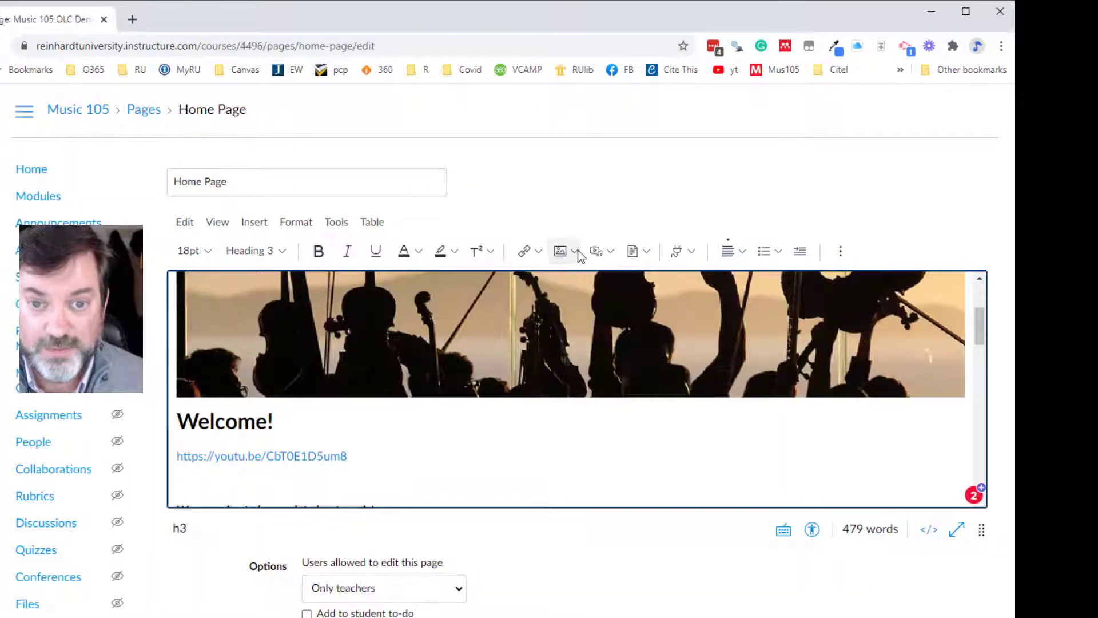
click(575, 253)
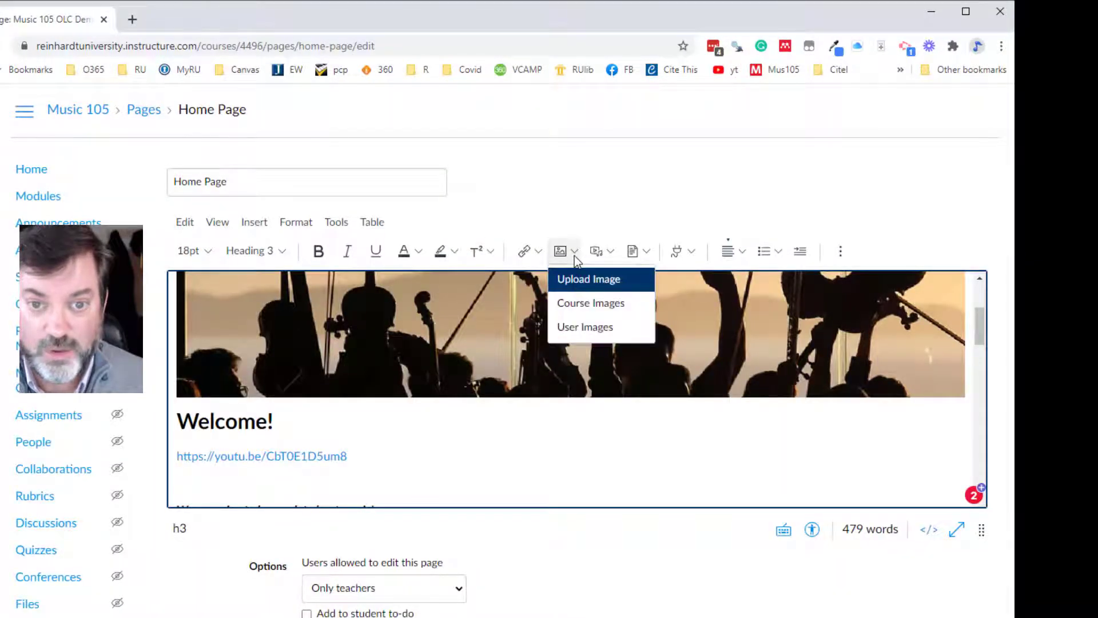
click(573, 287)
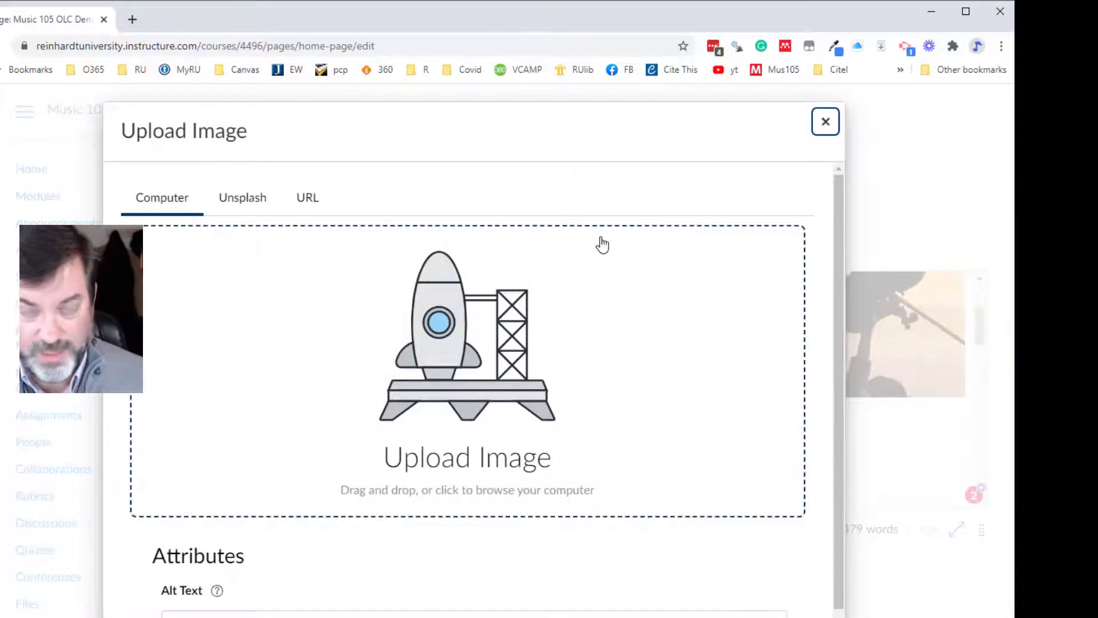
click(825, 122)
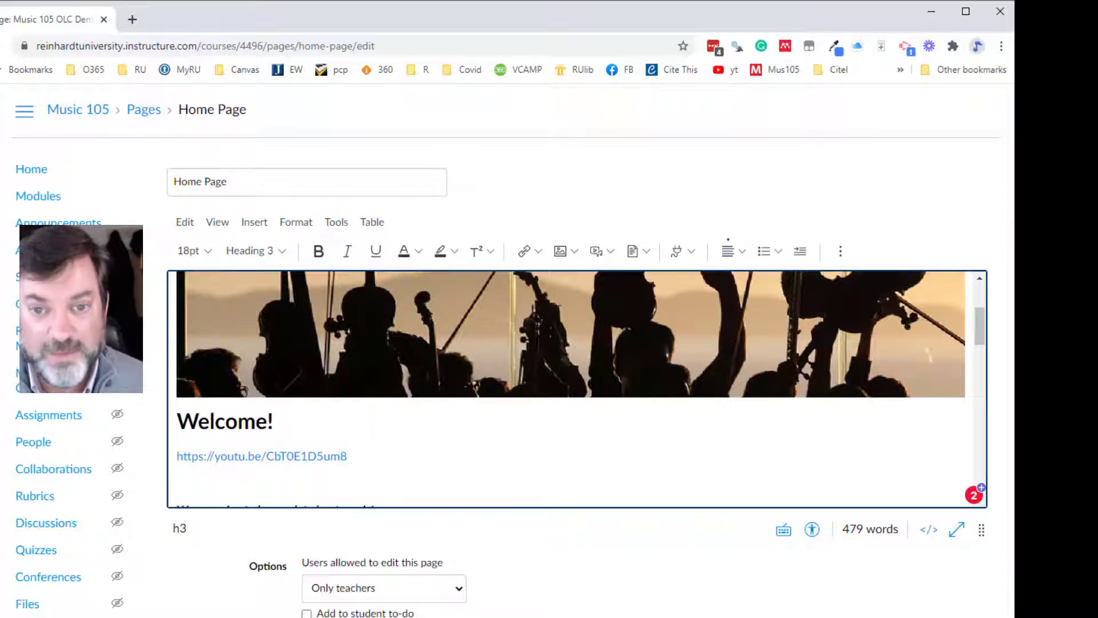
click(576, 250)
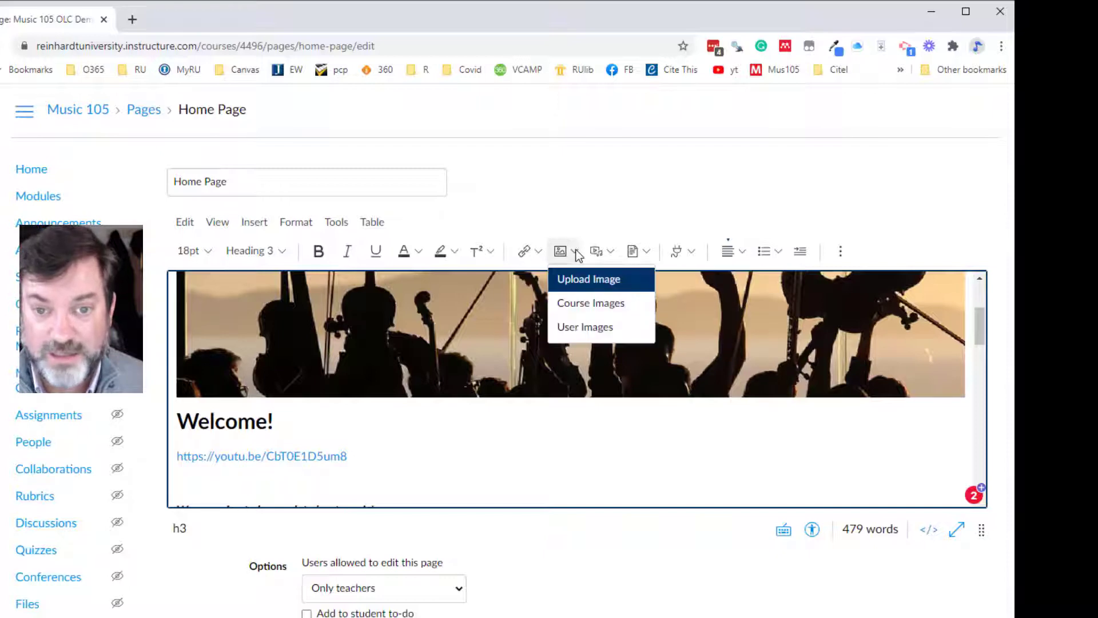
click(576, 252)
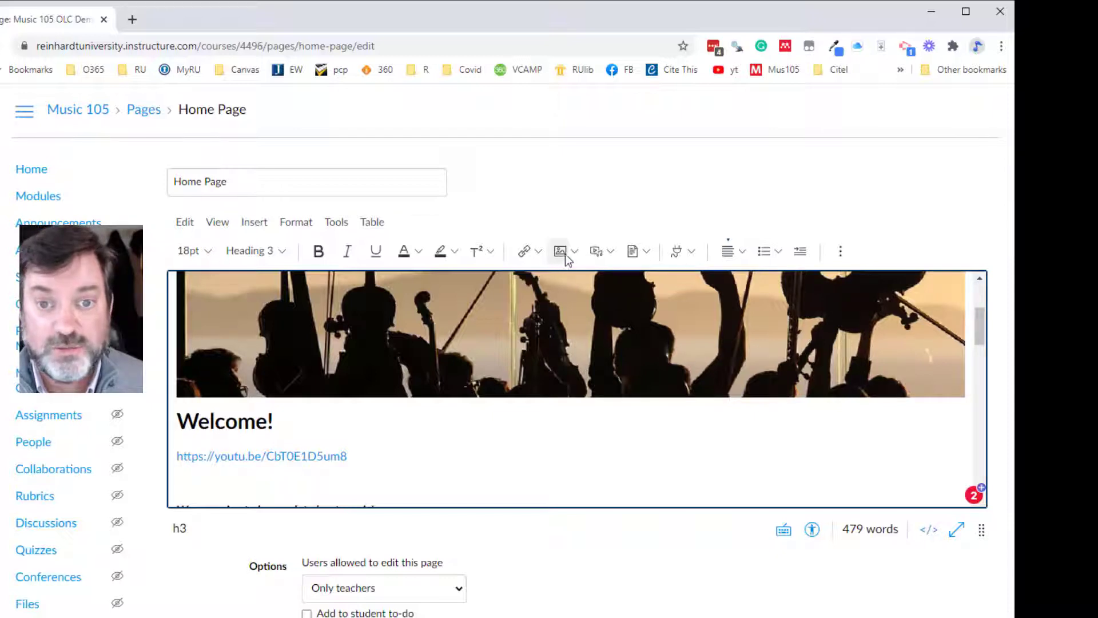
- Search Unsplash for "music" and embed the sheet music photo in the home page below the "There are no Grades" heading
click(575, 253)
click(578, 280)
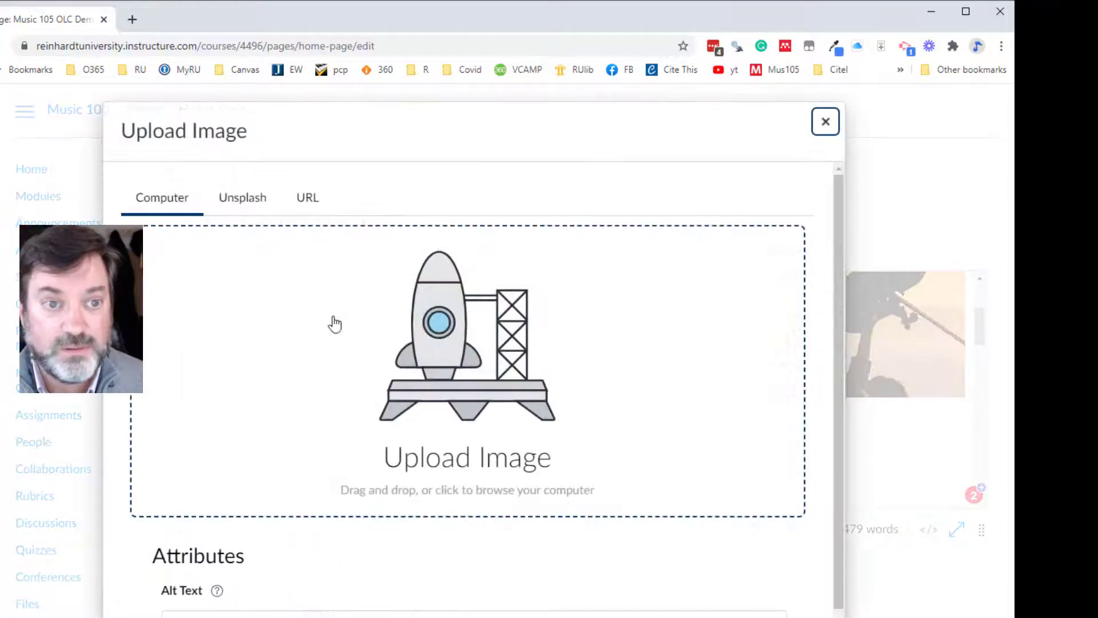
click(252, 206)
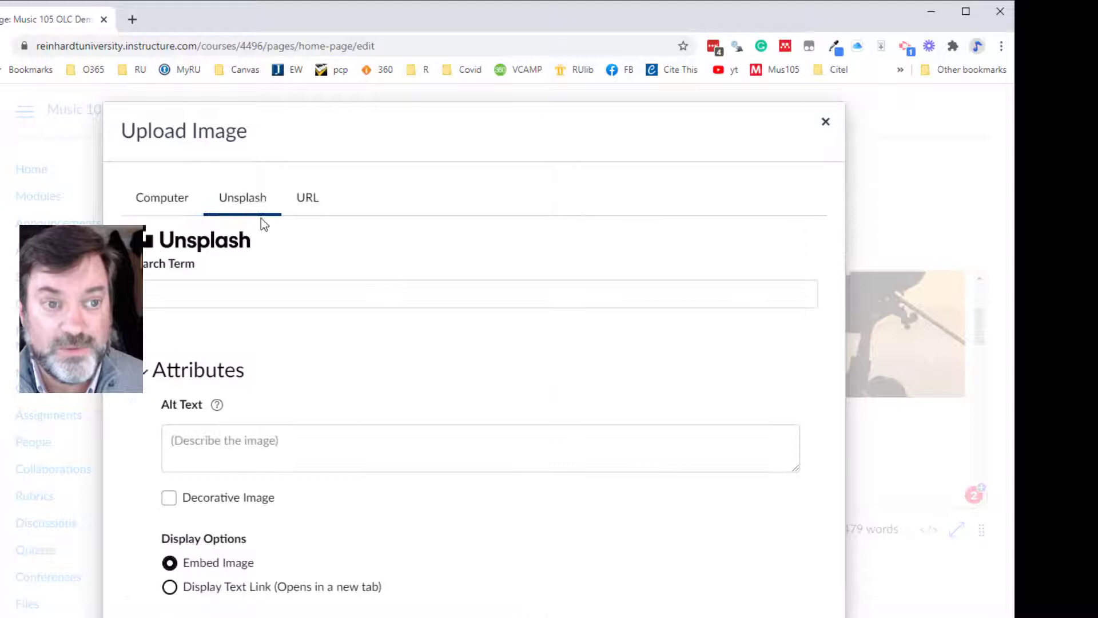
click(262, 296)
text(music)
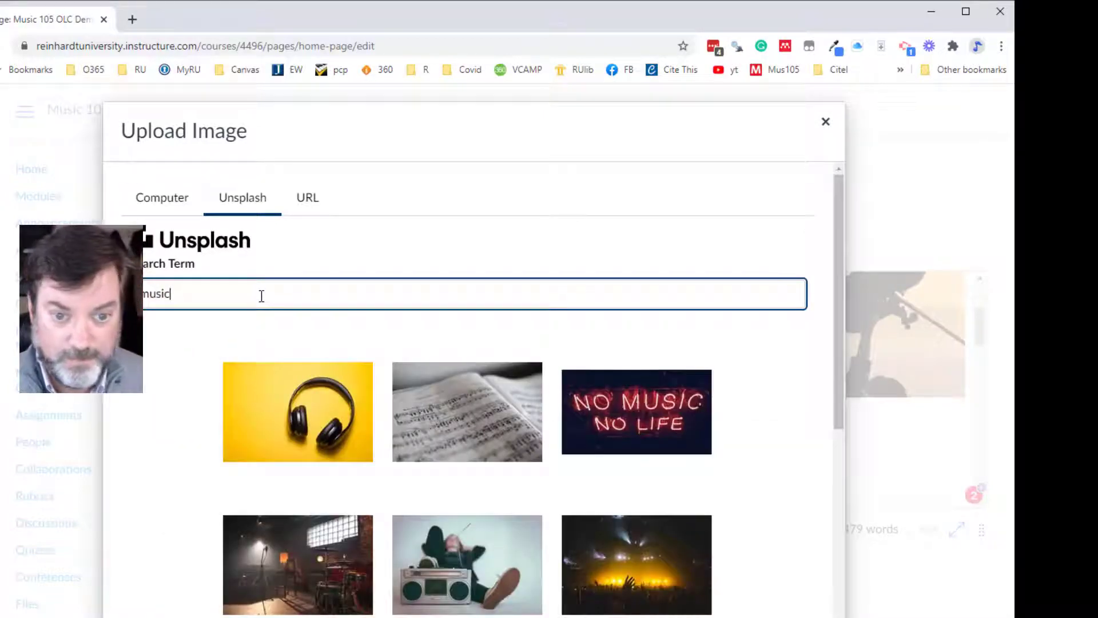
click(451, 402)
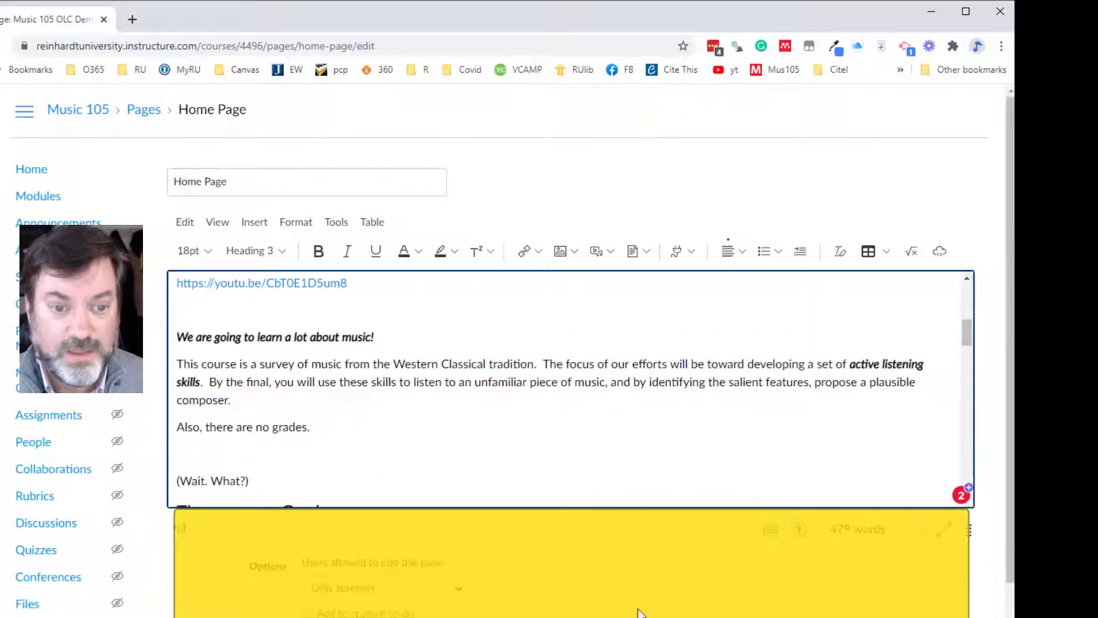
- Delete the embedded sheet music photo from the home page
scroll(512, 431, down, 4)
scroll(513, 431, down, 3)
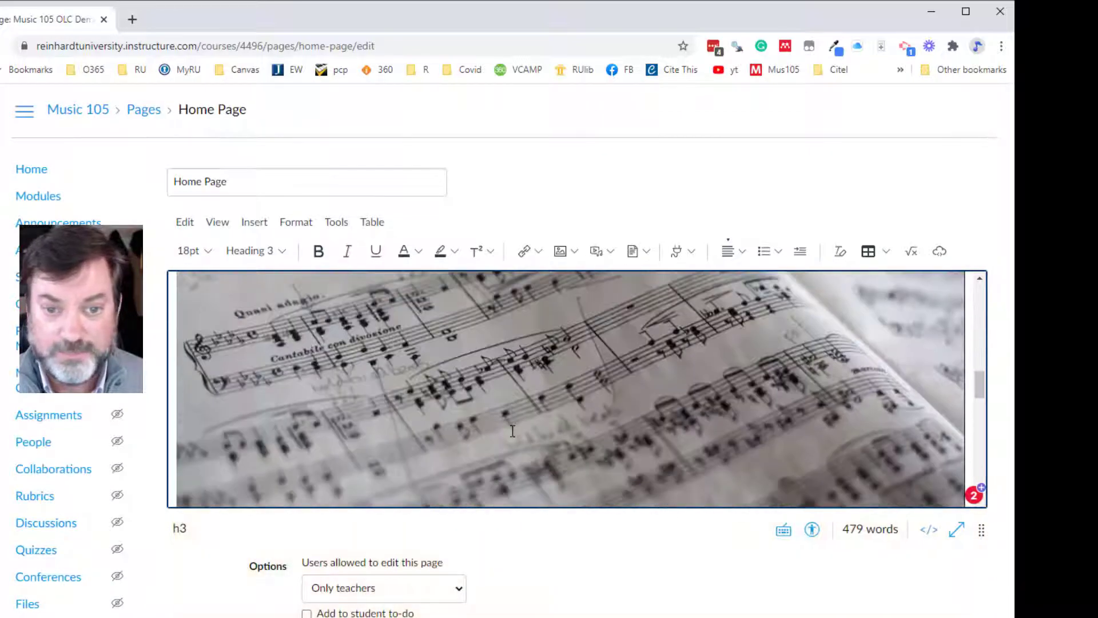
click(518, 395)
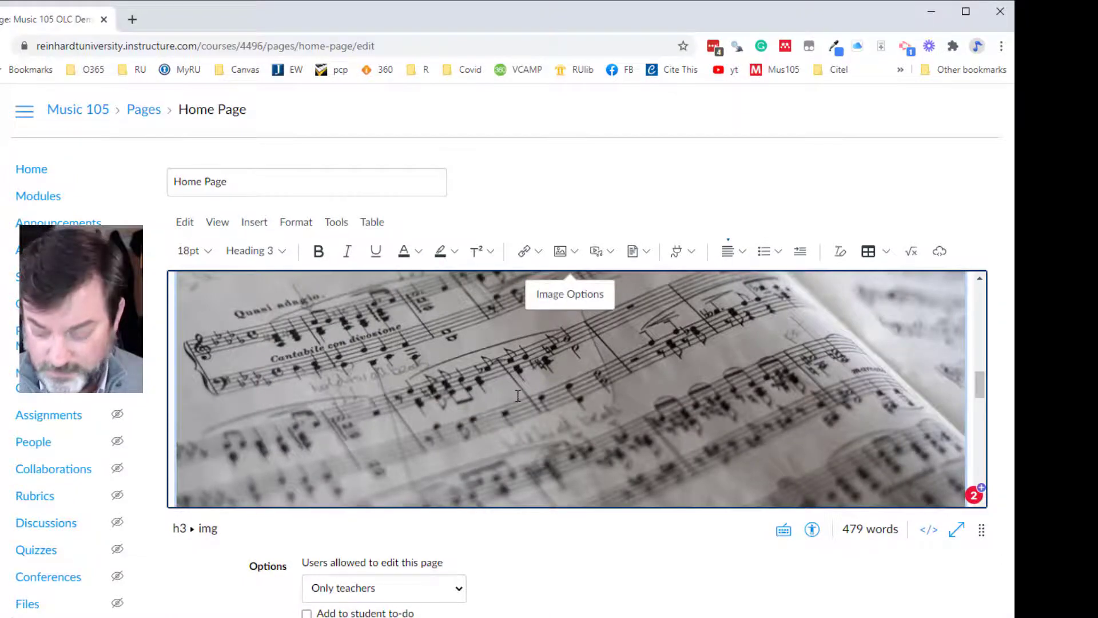
key(Delete)
scroll(517, 395, up, 3)
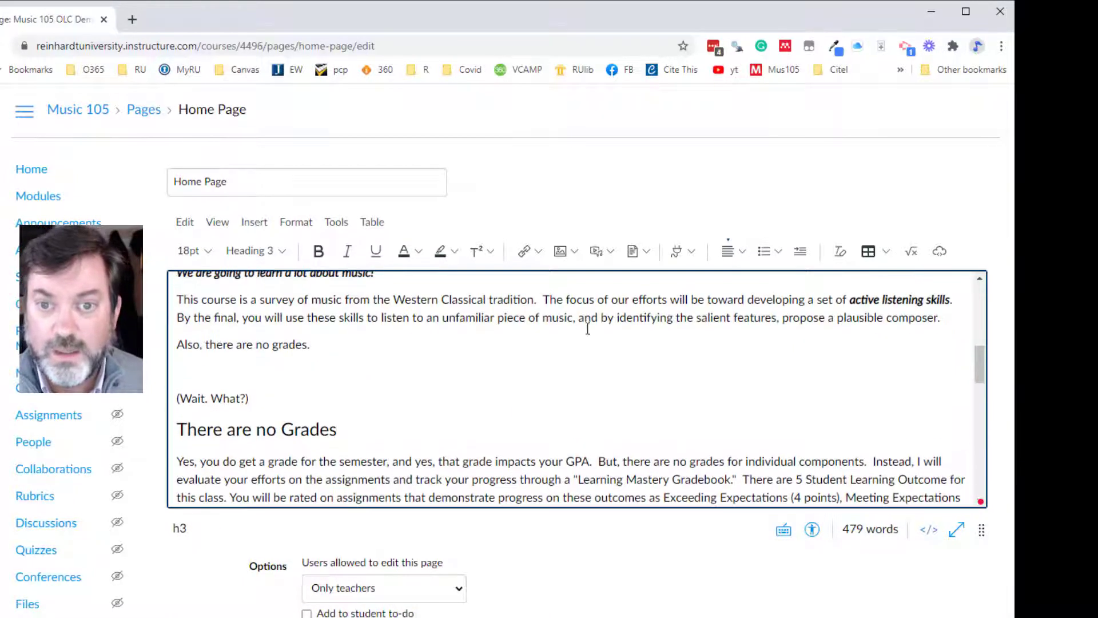
click(612, 252)
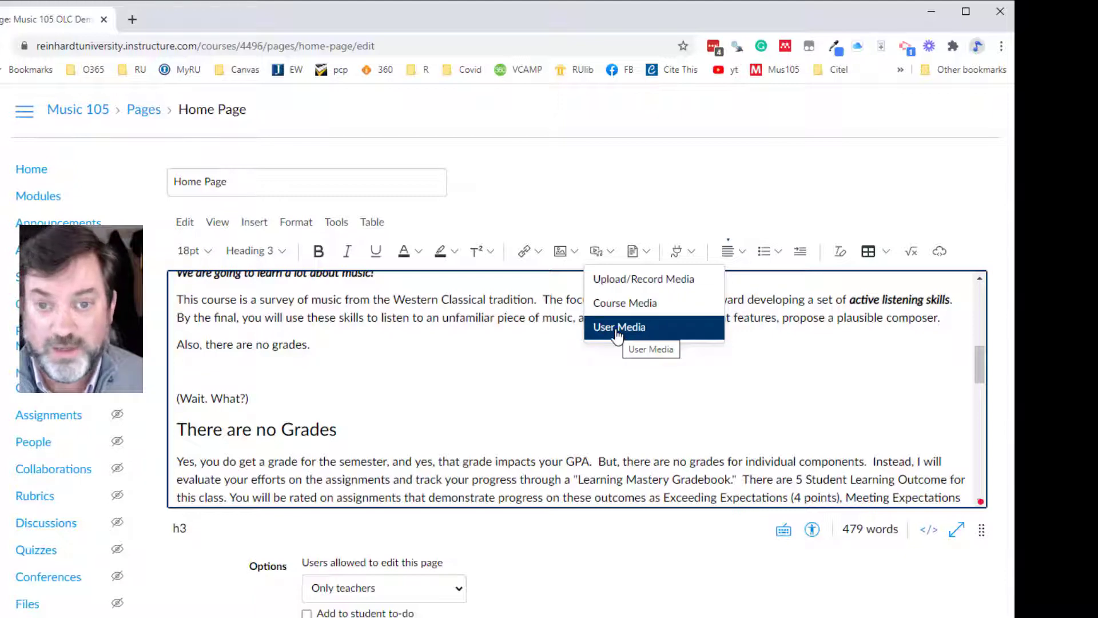
click(608, 222)
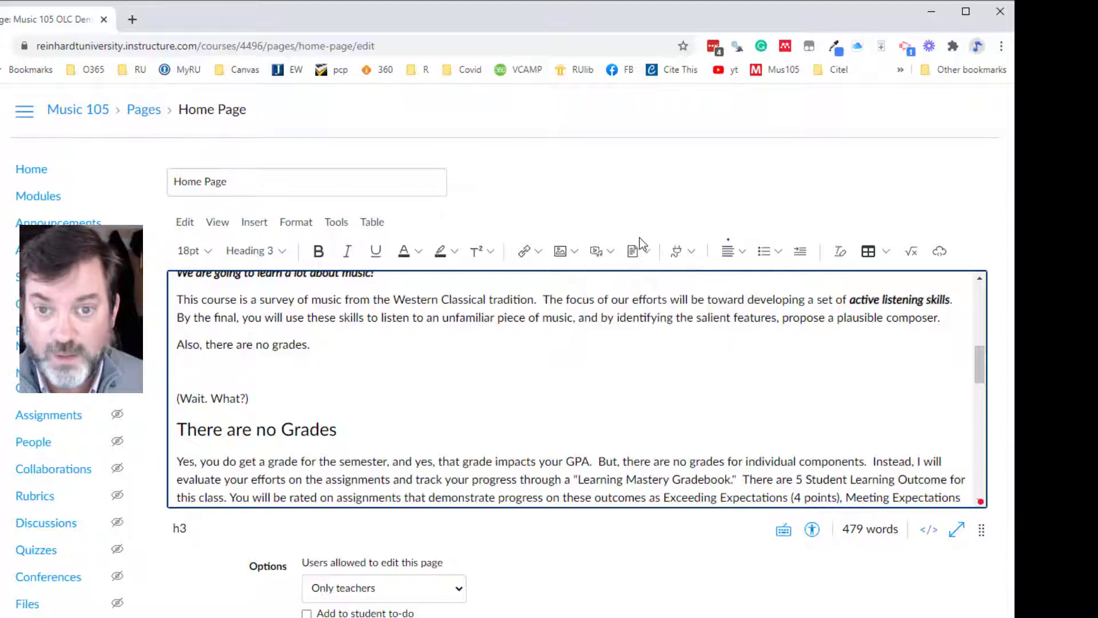
- Load the F20 MUS 105 31P S1 Word document from the Desktop into the document upload dialog, and dismiss it without submitting
click(649, 252)
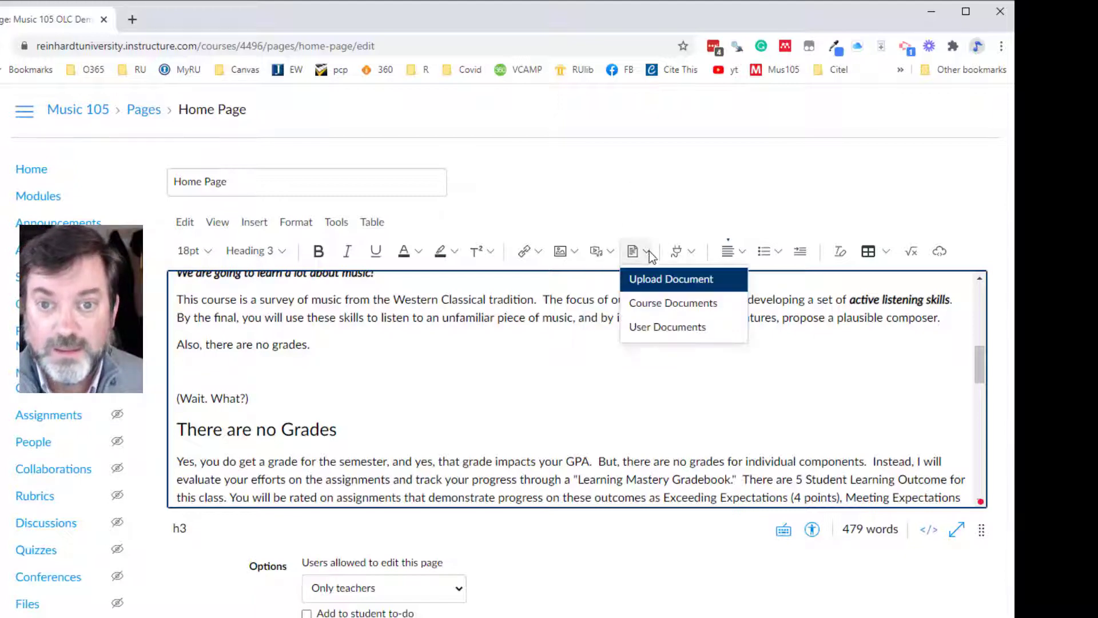
click(661, 282)
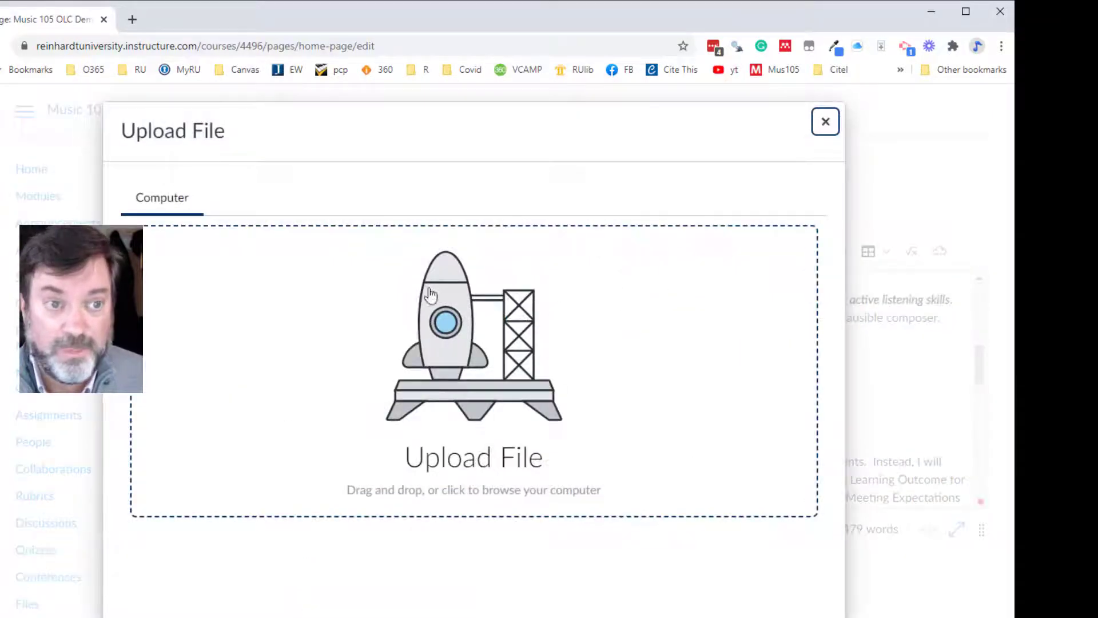
click(467, 441)
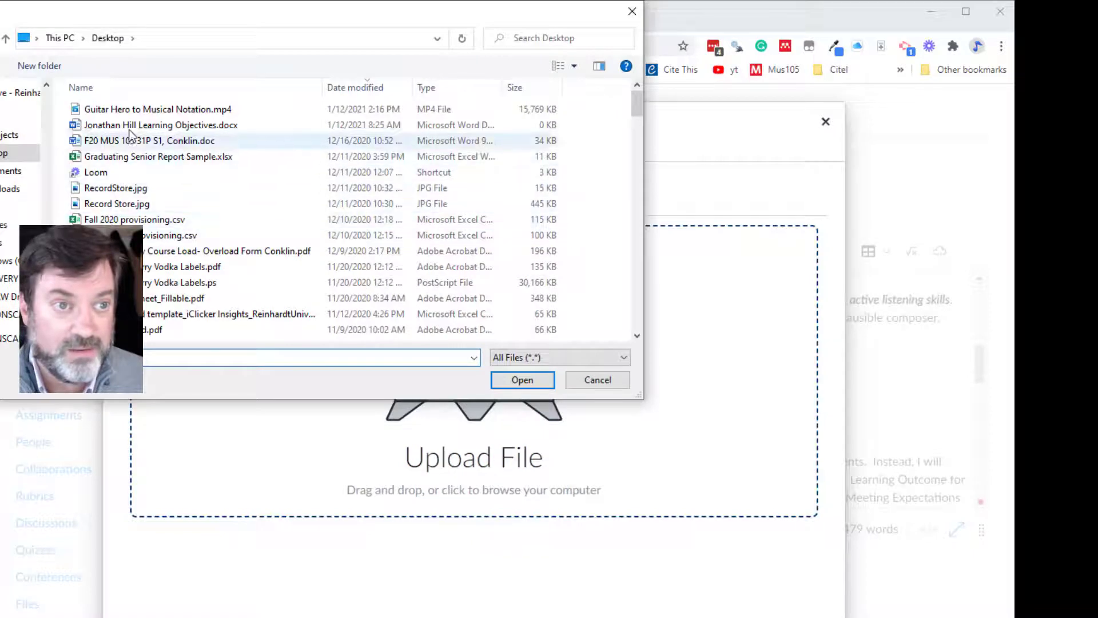
click(127, 111)
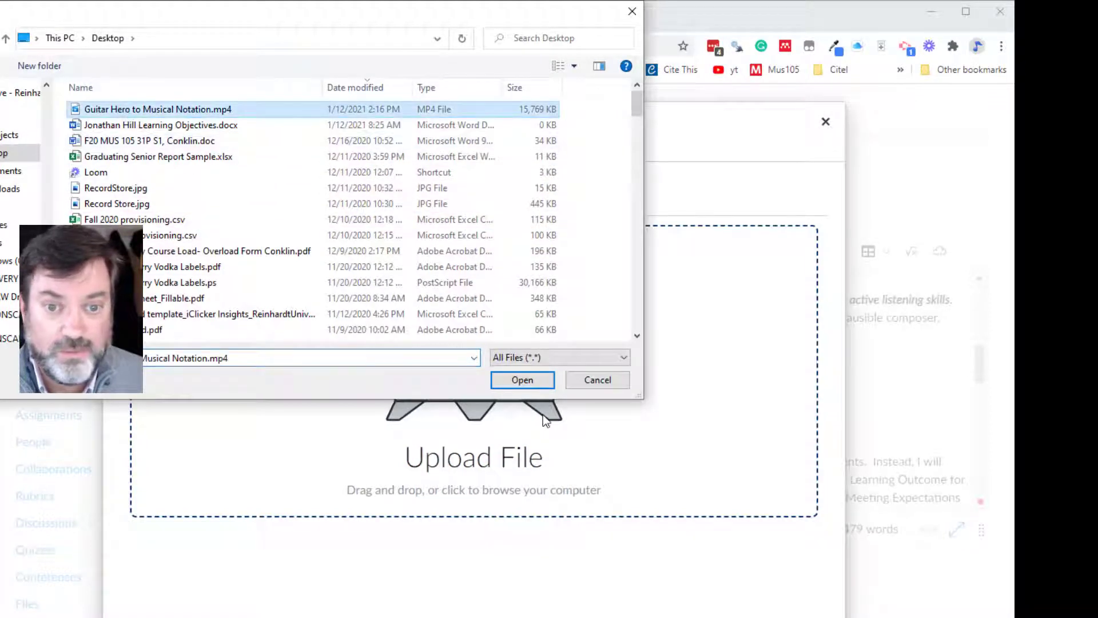
click(133, 143)
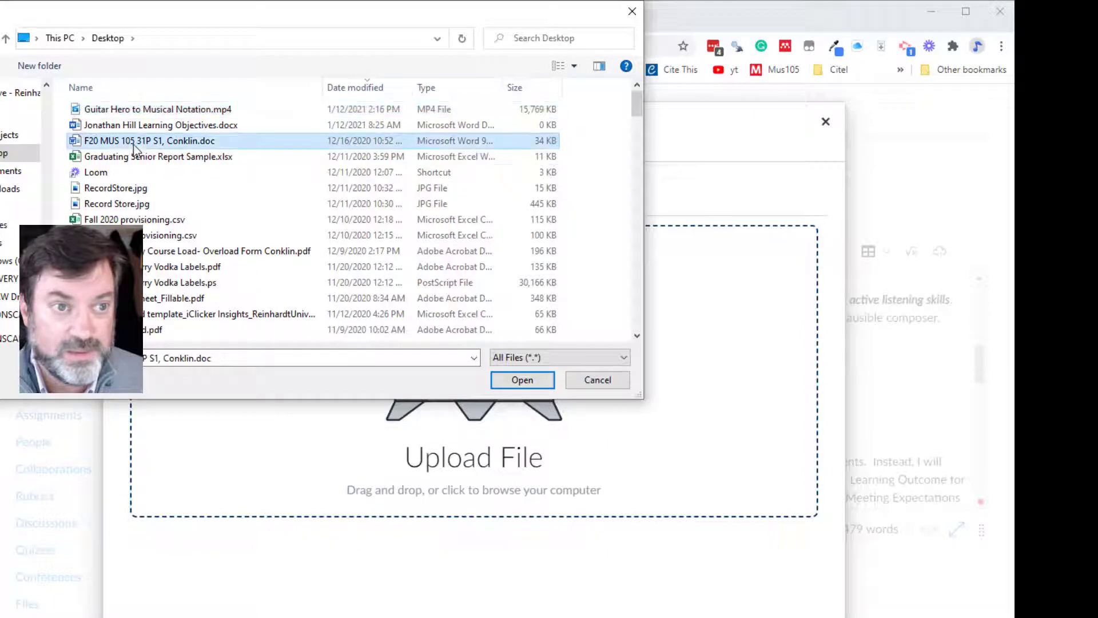
click(522, 381)
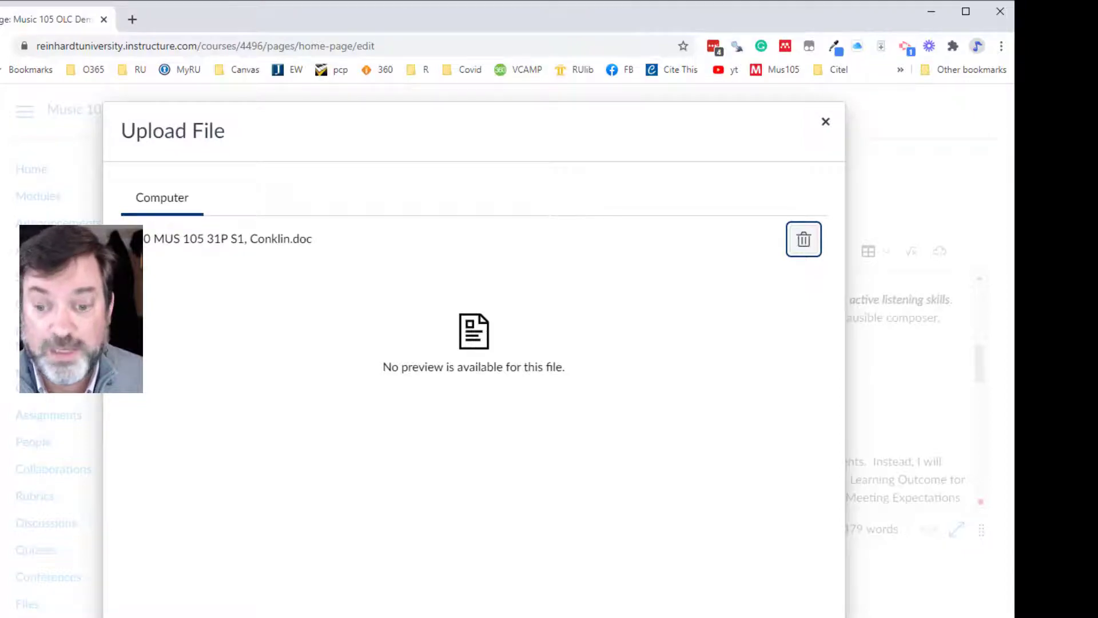
key(Escape)
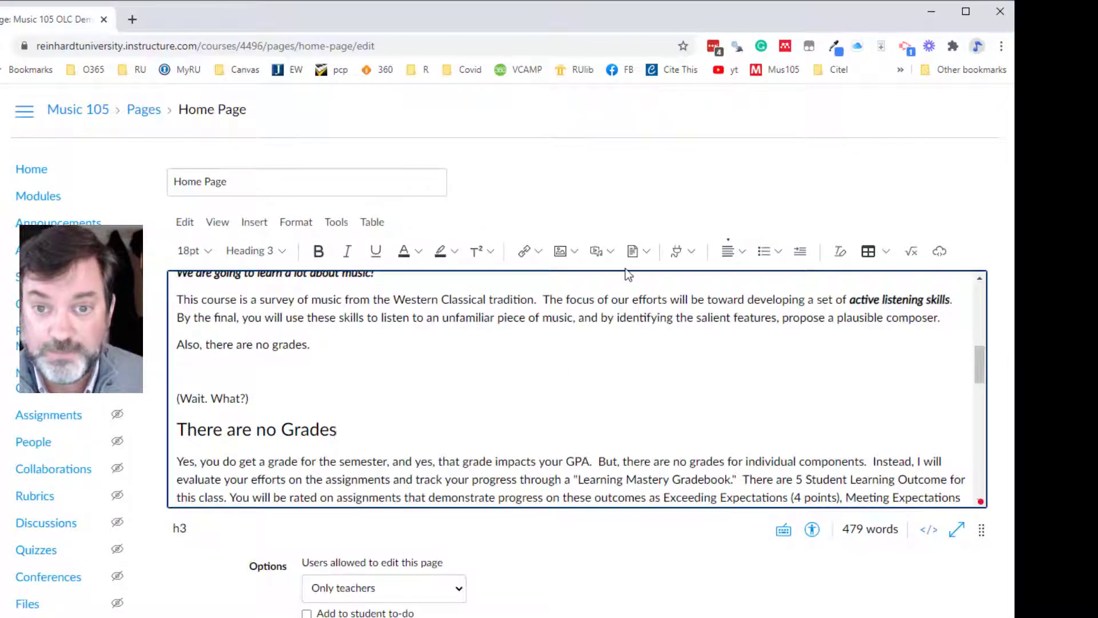
- Insert a link to the course document BrainFuse Online Tutoring Services.pdf after the "There are no Grades" heading
click(646, 252)
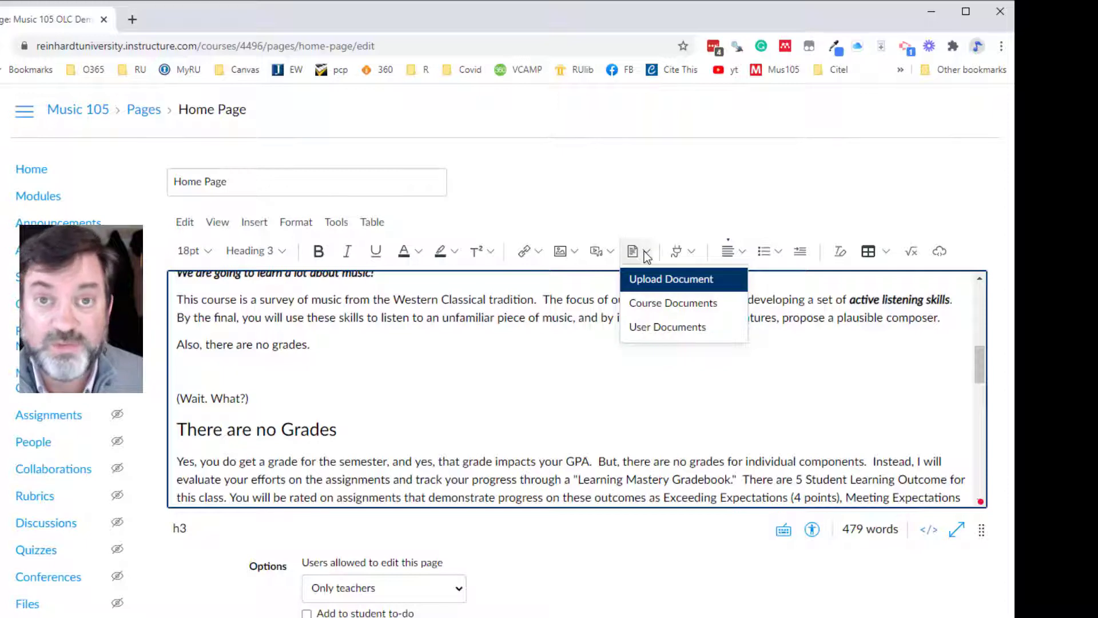
click(648, 312)
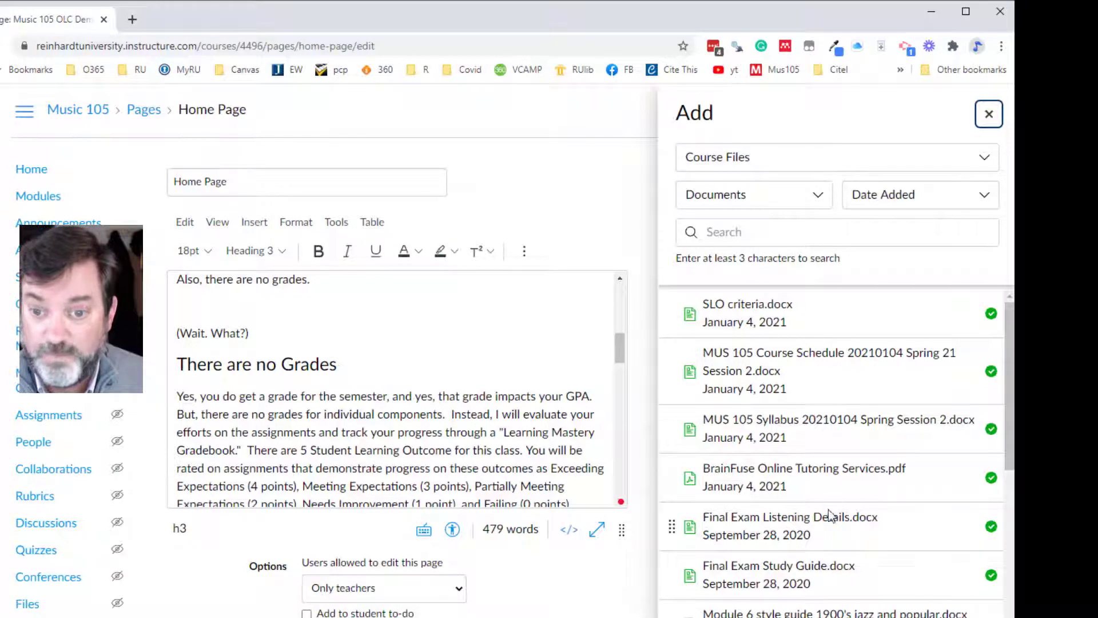
click(819, 480)
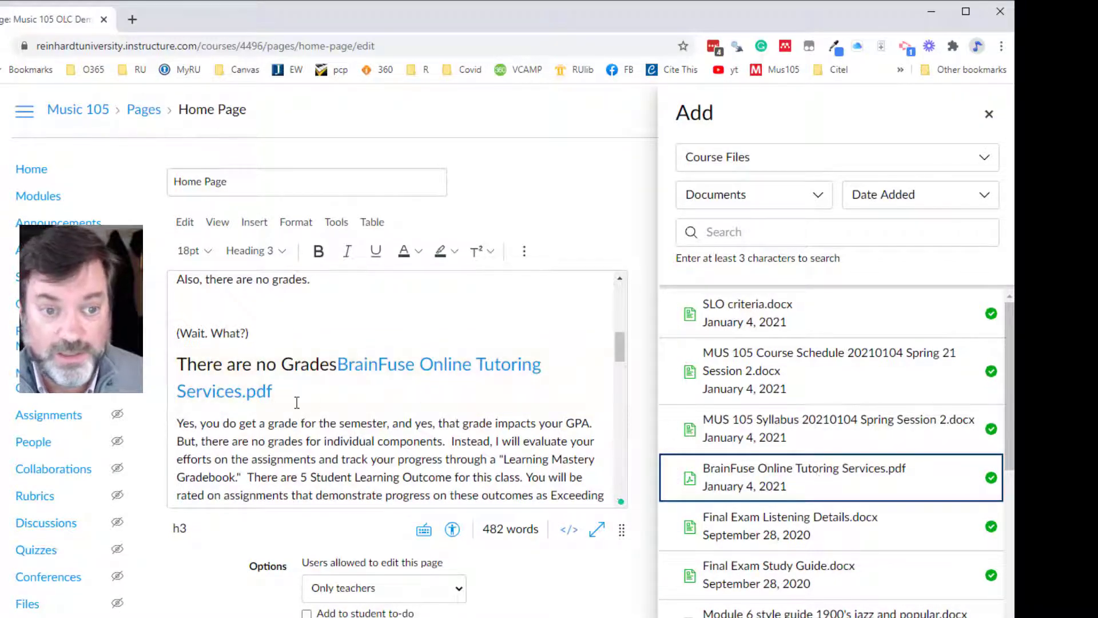
- Delete the BrainFuse PDF link from the heading and close the course files list
drag(274, 390, 340, 367)
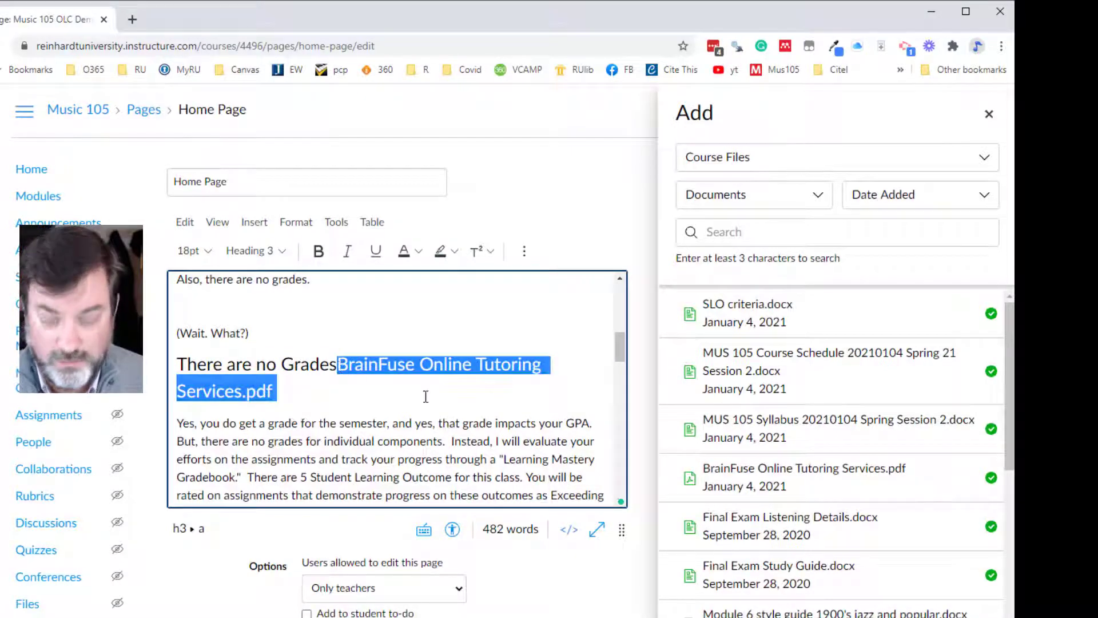
key(BackSpace)
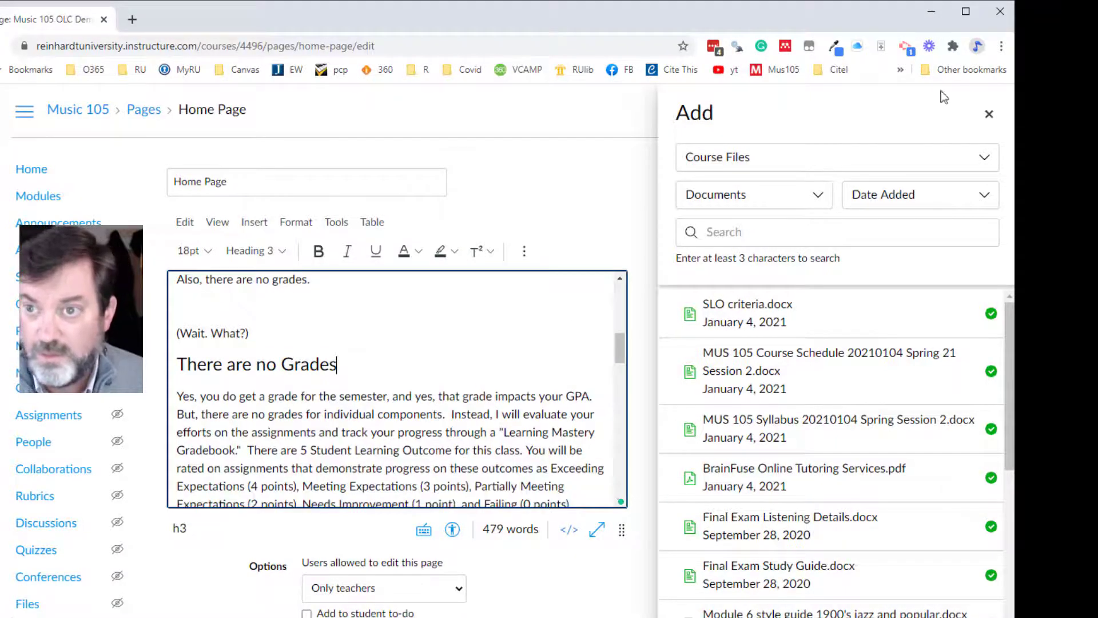
click(990, 115)
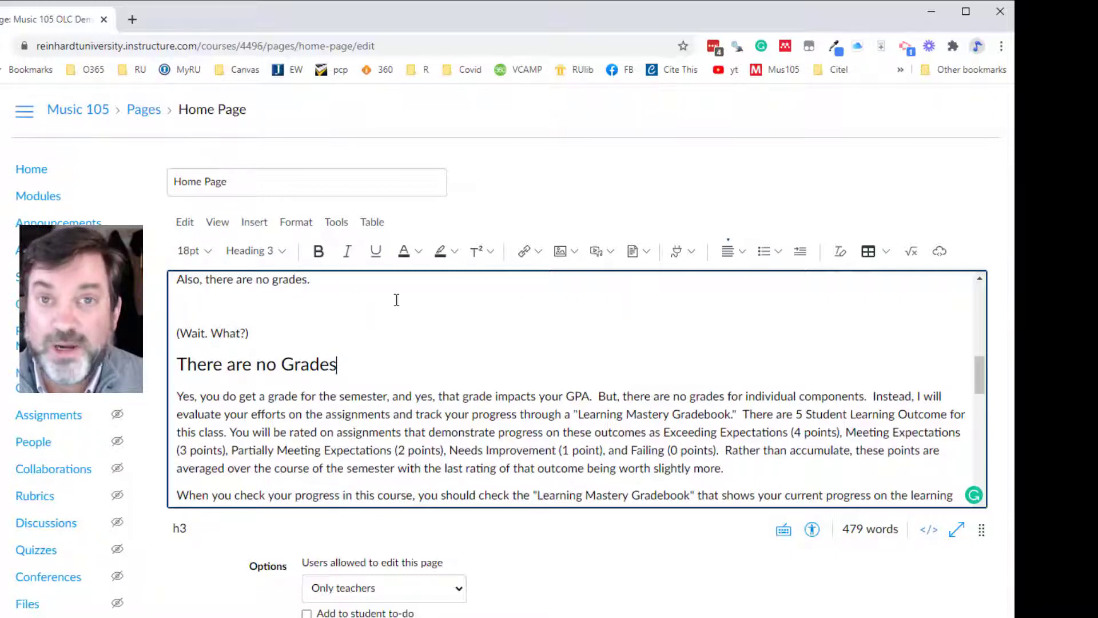
- Open the Films On Demand app for inserting content in the blank line above "(Wait. What?)"
click(272, 309)
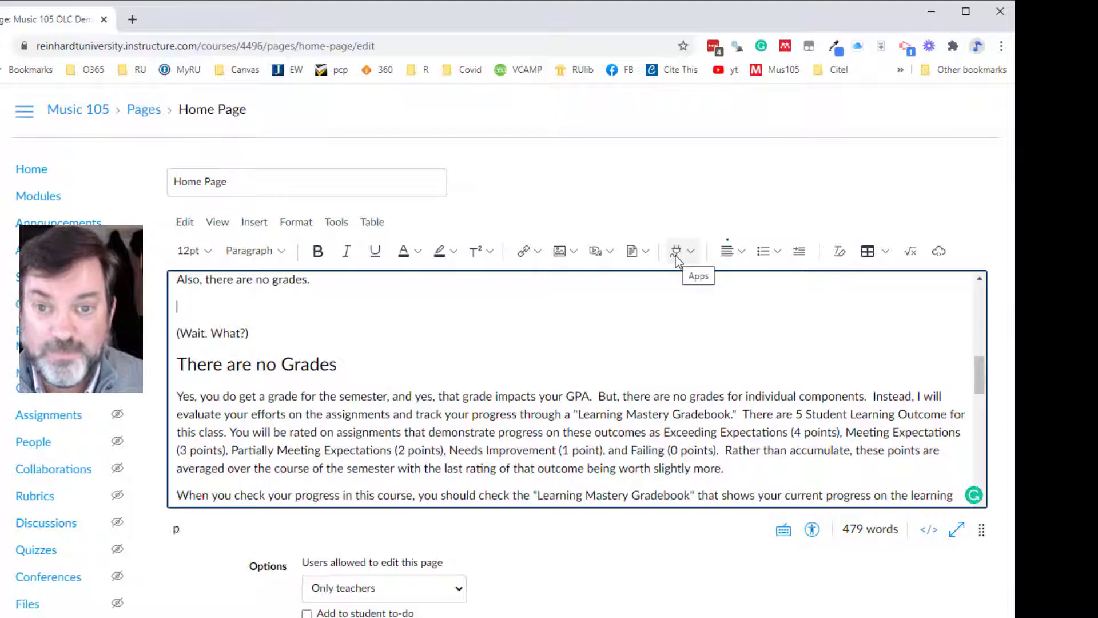
click(691, 253)
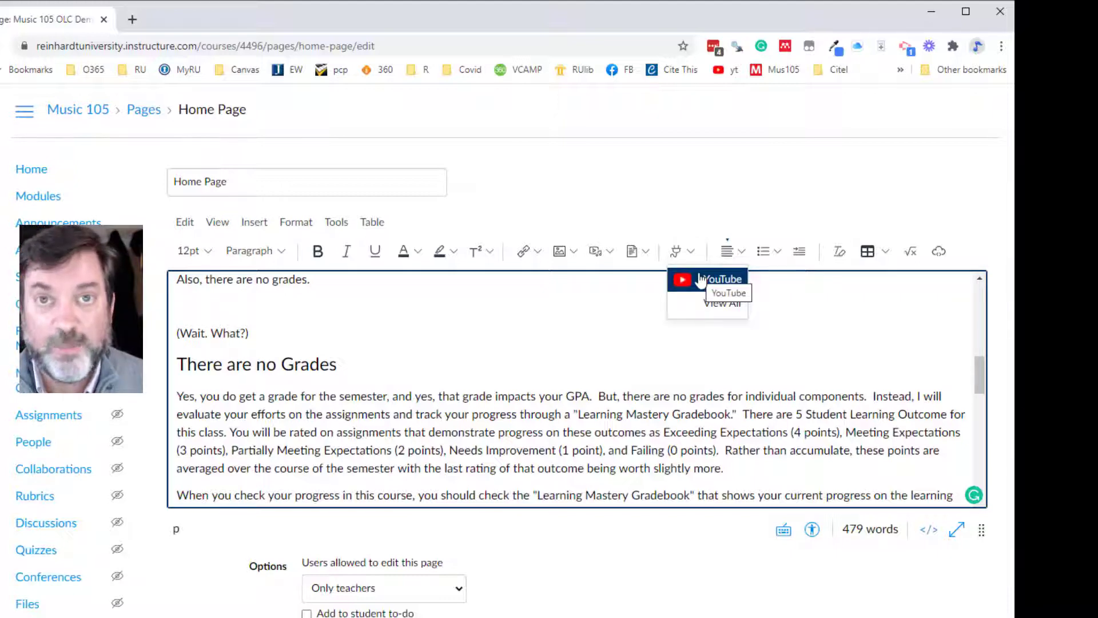
click(703, 312)
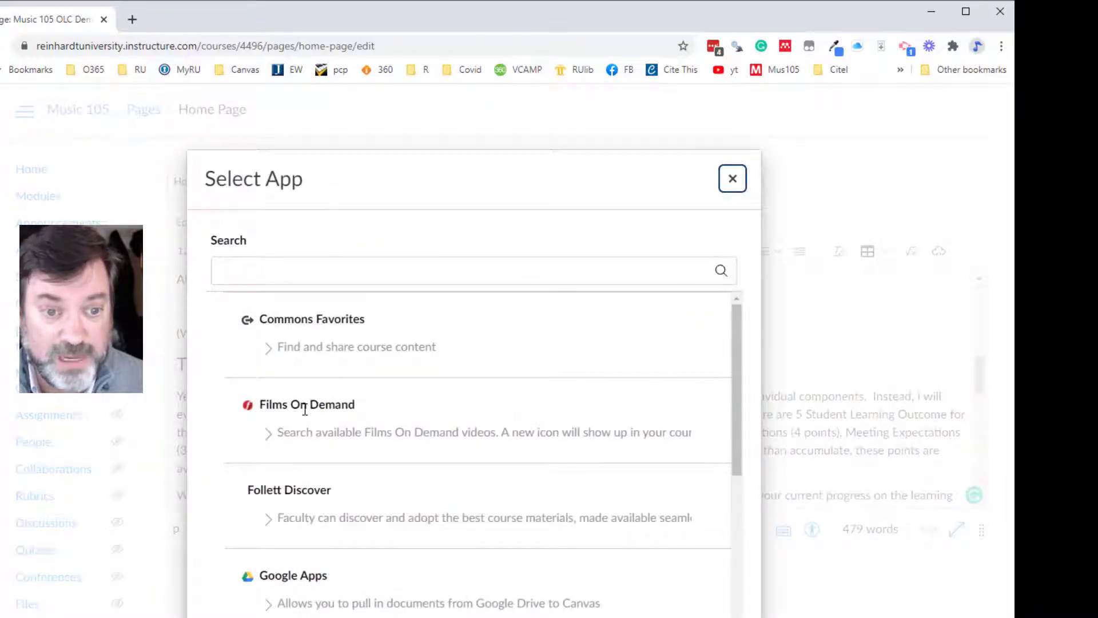
click(284, 435)
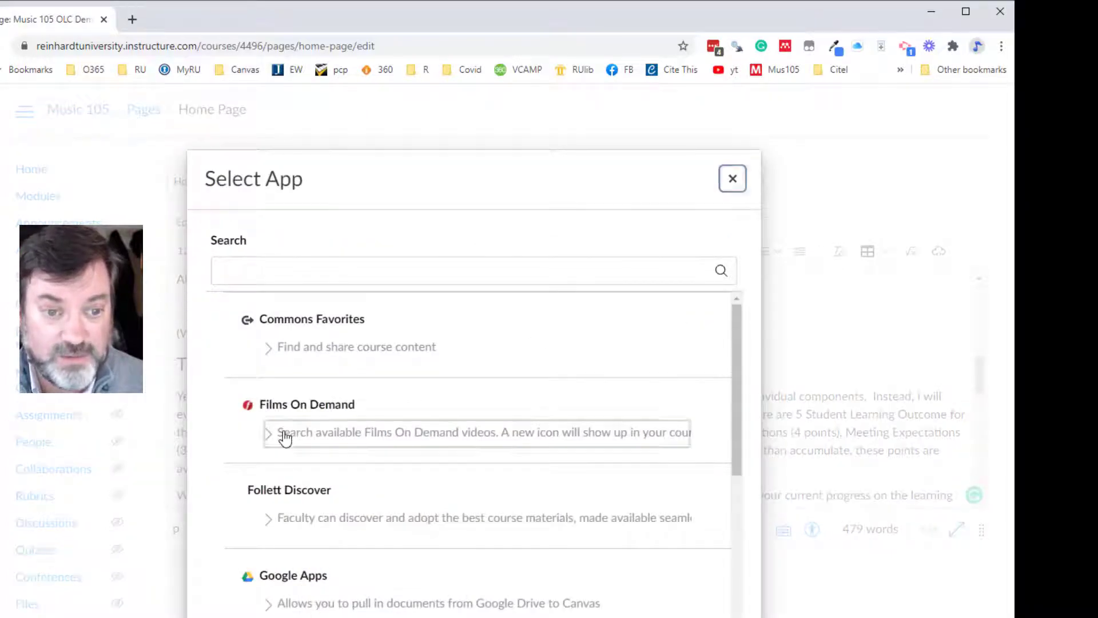
click(288, 440)
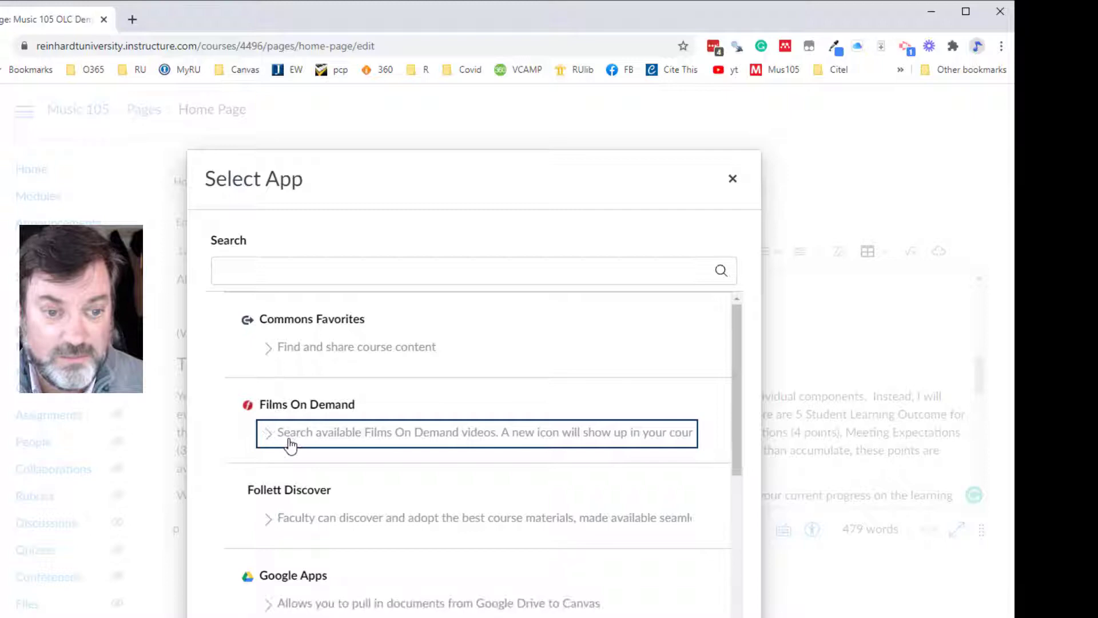
click(295, 405)
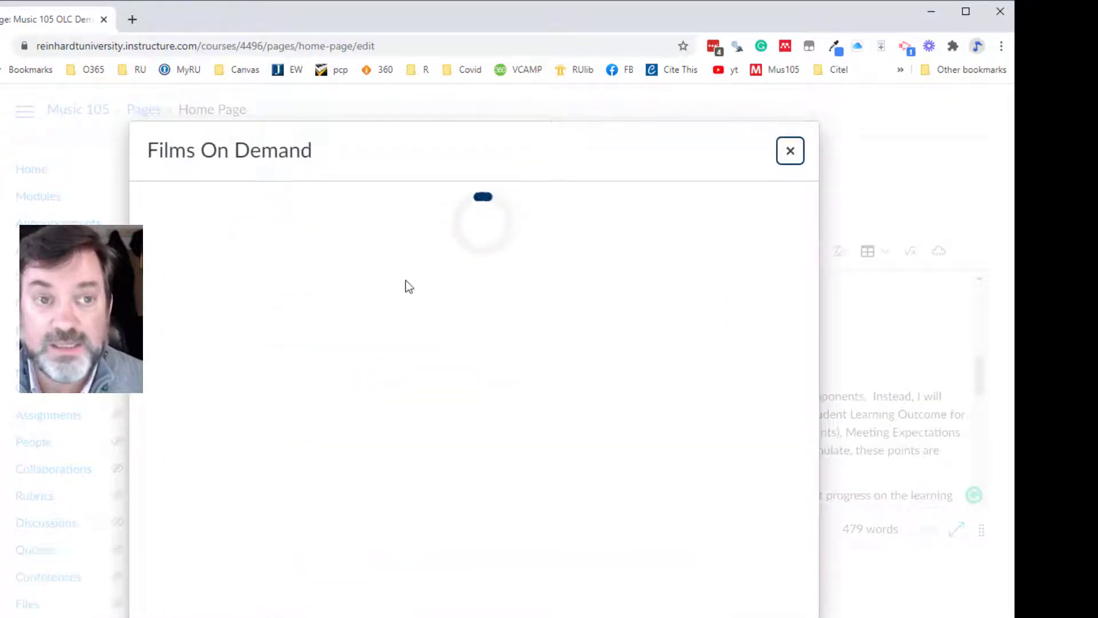
- Search Films On Demand for "hawaii" and embed the "Hawaii: Volcanic Island" video in the home page
click(550, 282)
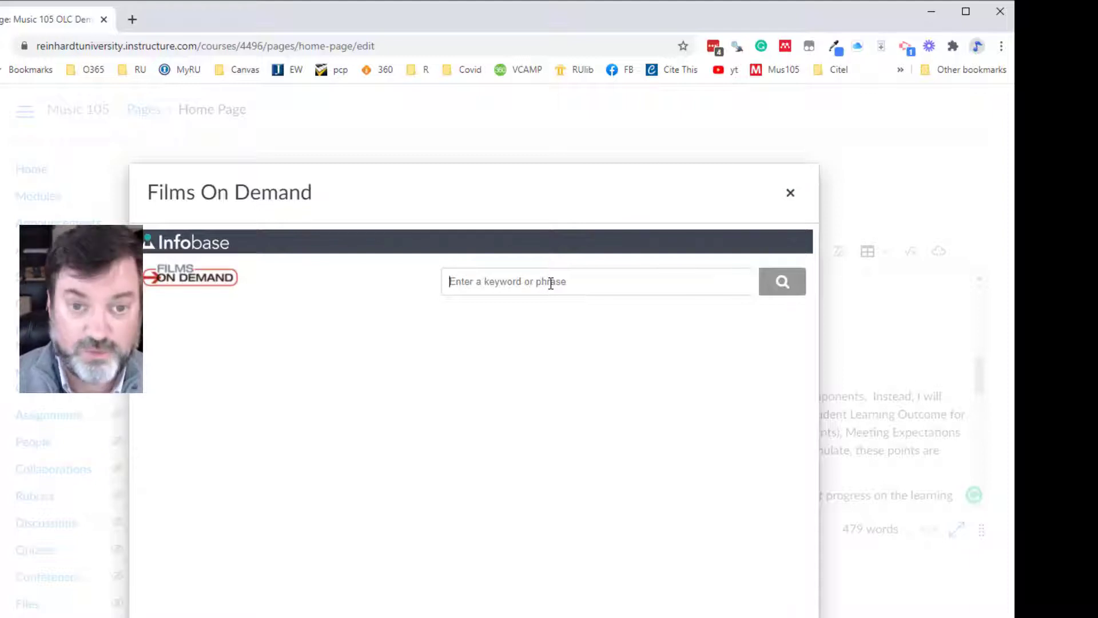
text(hawaii)
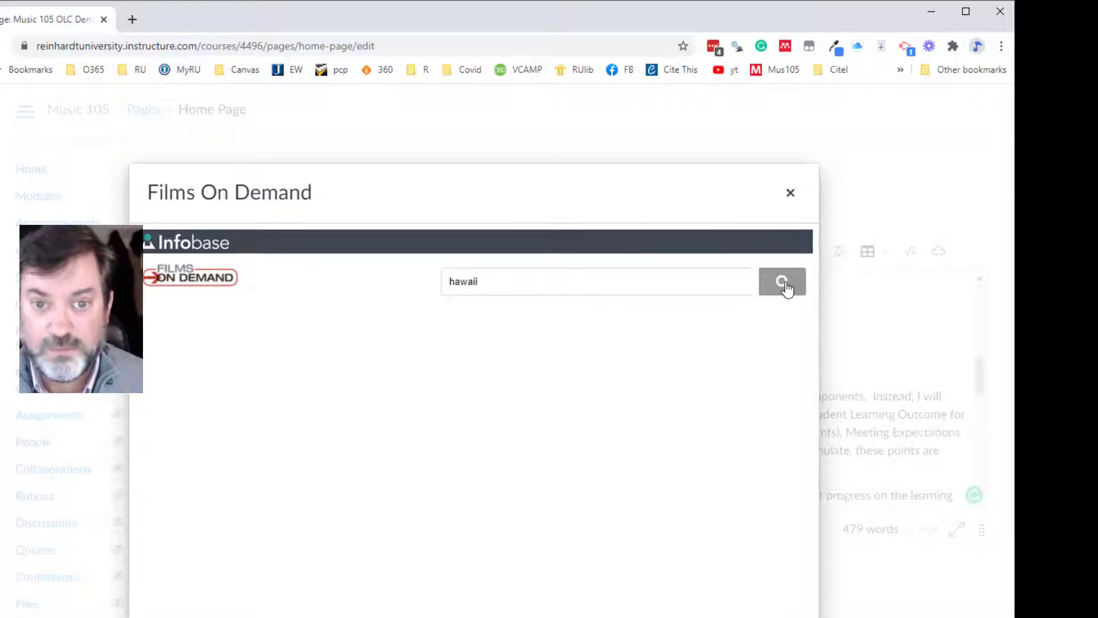
click(782, 281)
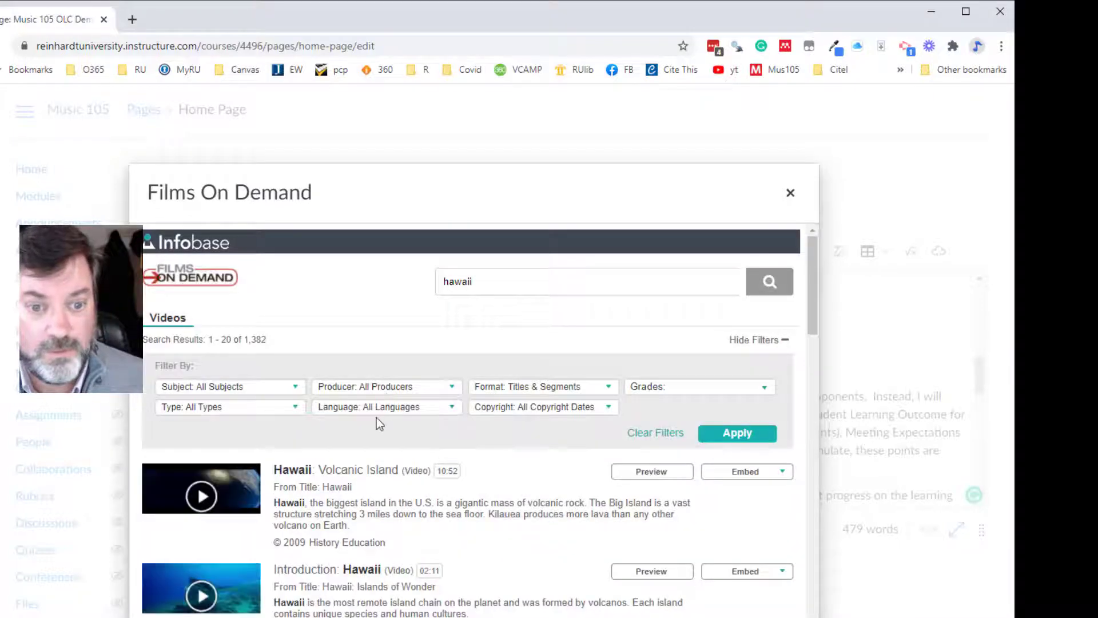
scroll(377, 424, down, 3)
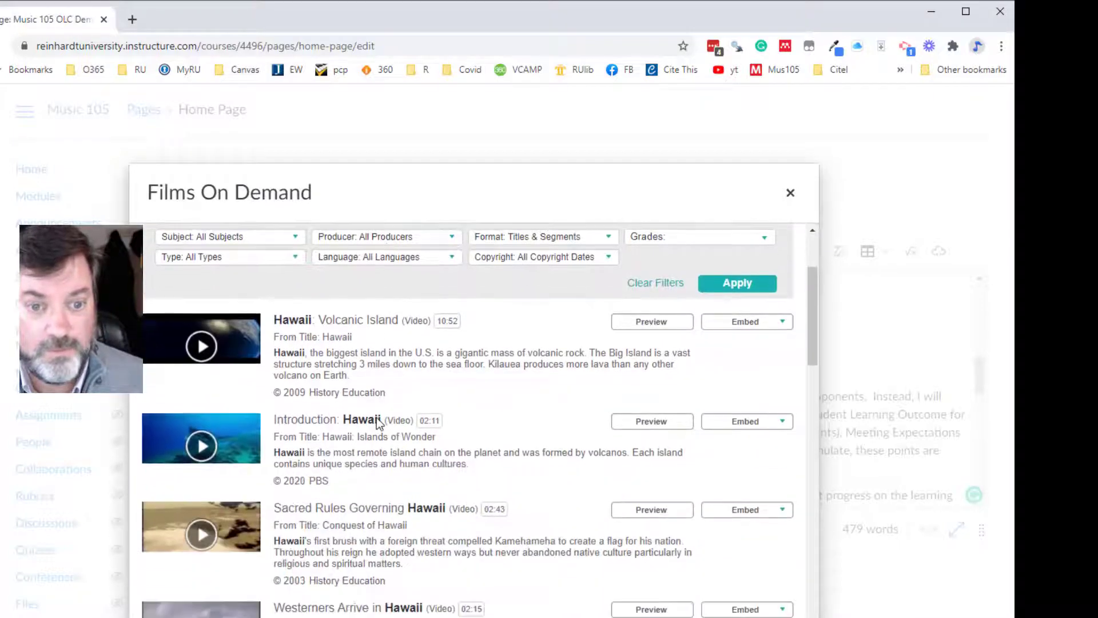
click(754, 324)
click(730, 382)
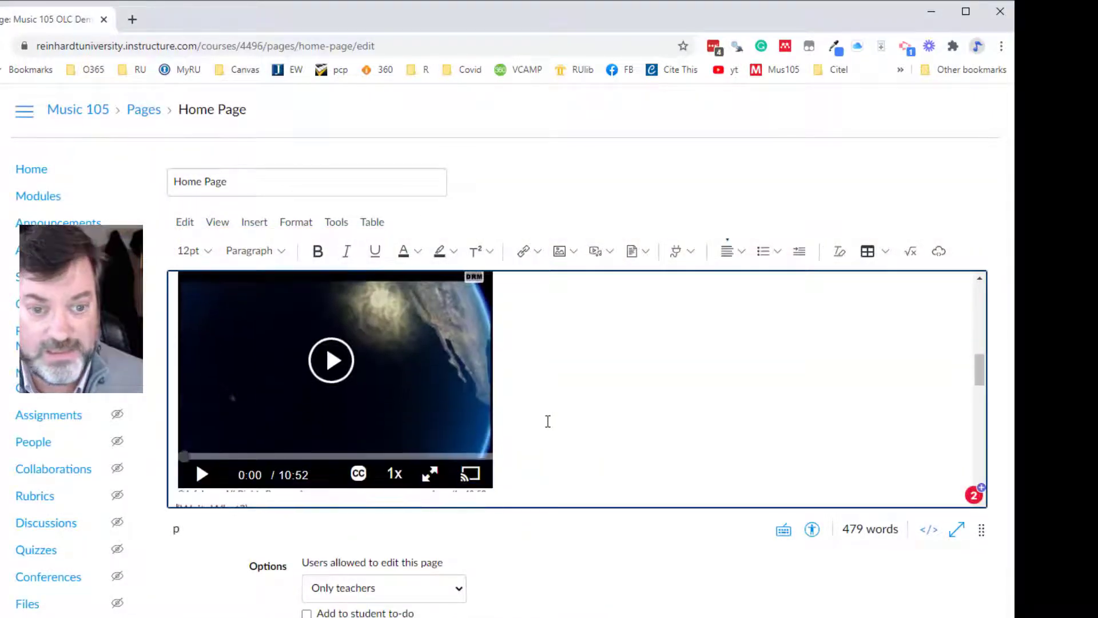
- Delete the embedded Hawaii video from the home page
click(429, 399)
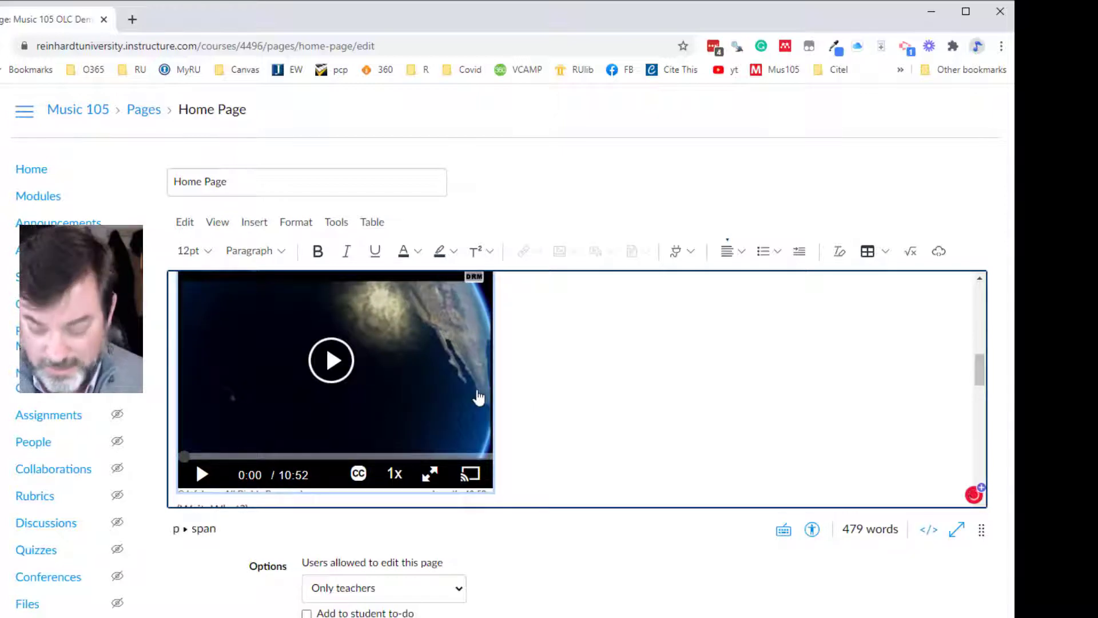
scroll(479, 397, down, 4)
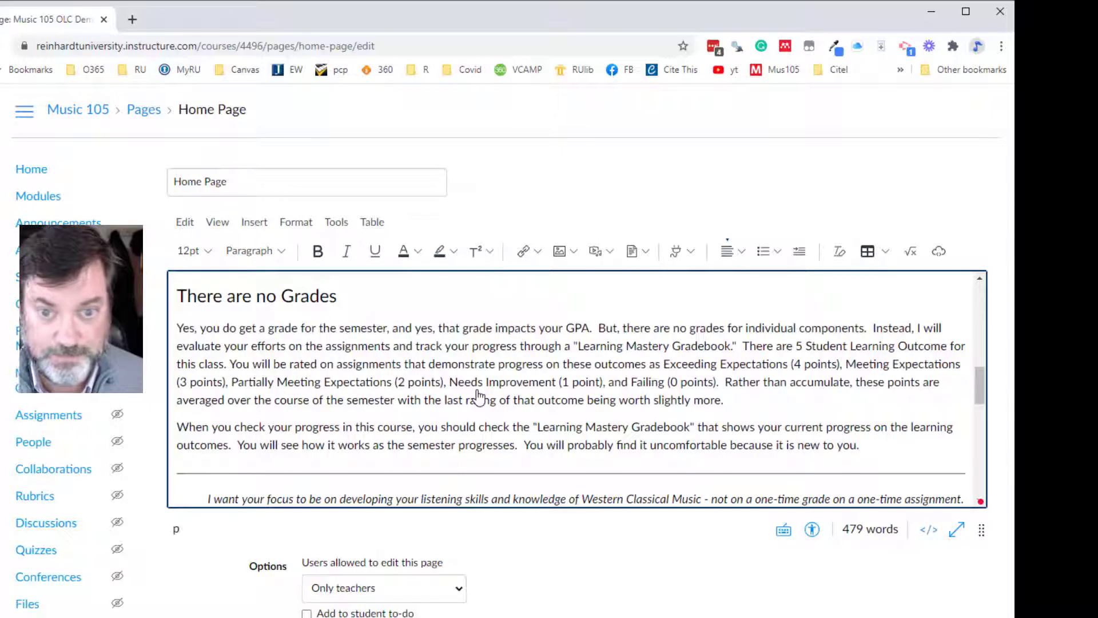
- Search the YouTube app for "bahamas", embed the "Top 10 Things To Do in Nassau, Bahamas" video at small size, and review its placement
click(692, 252)
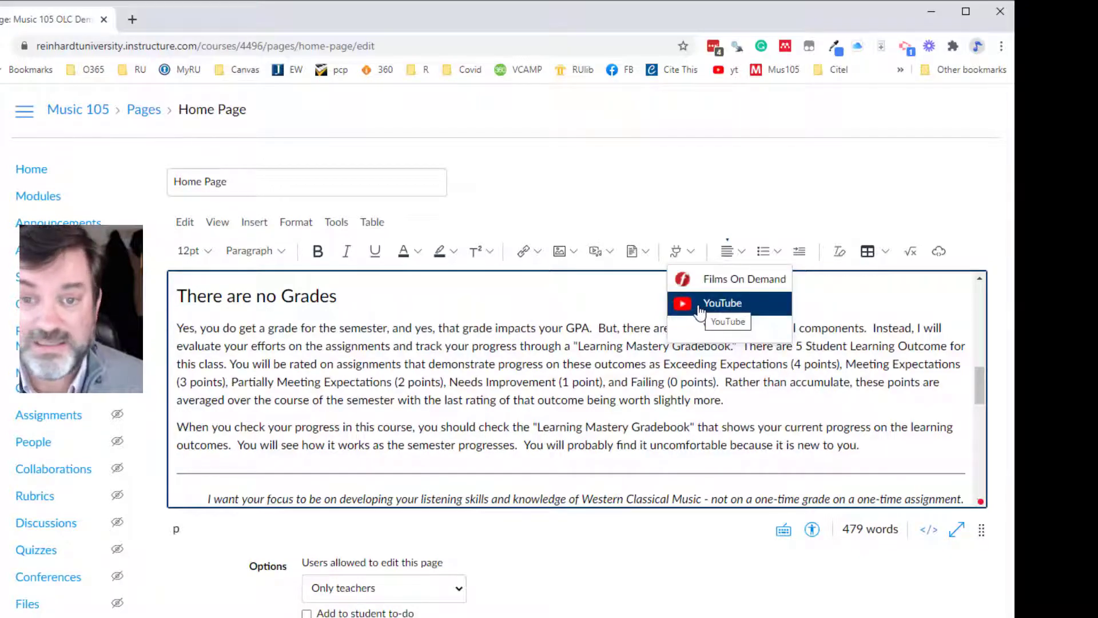
click(699, 306)
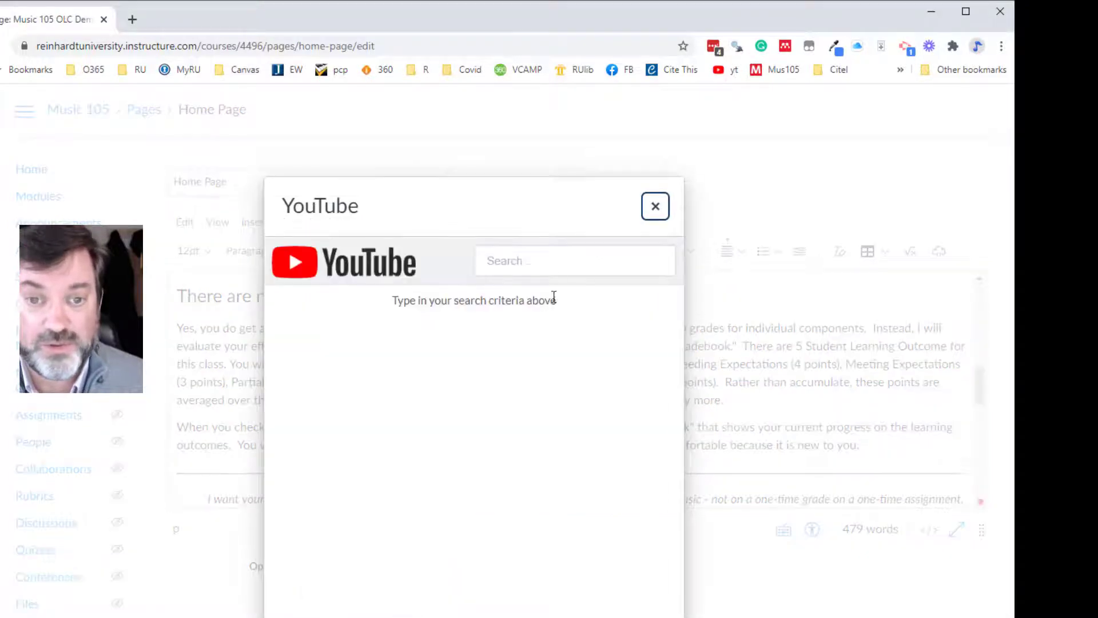
click(547, 259)
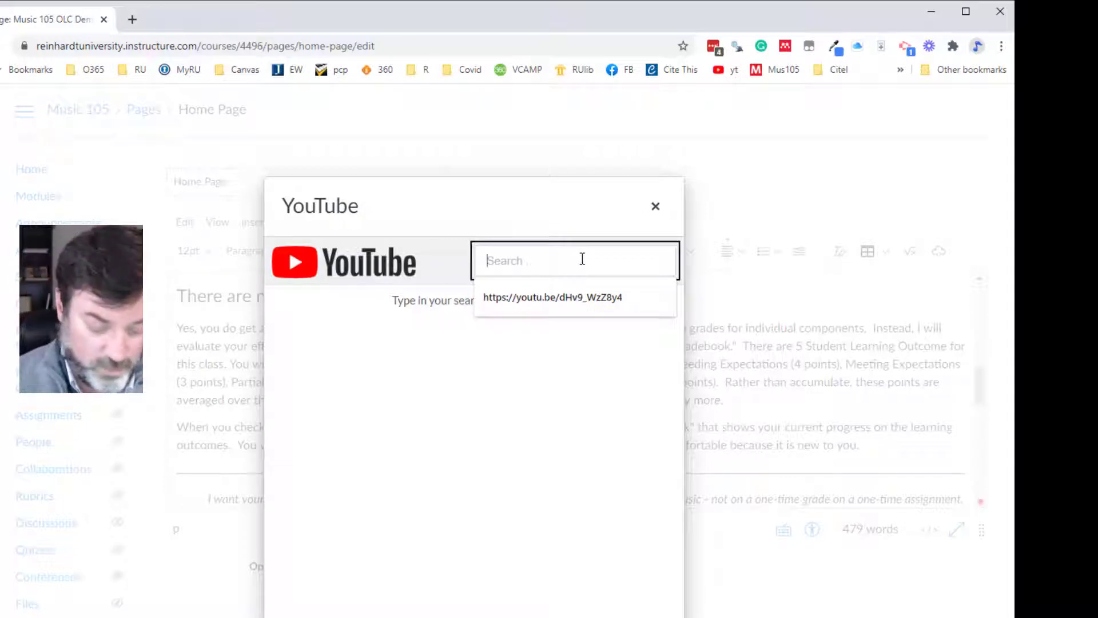
text(bahamas)
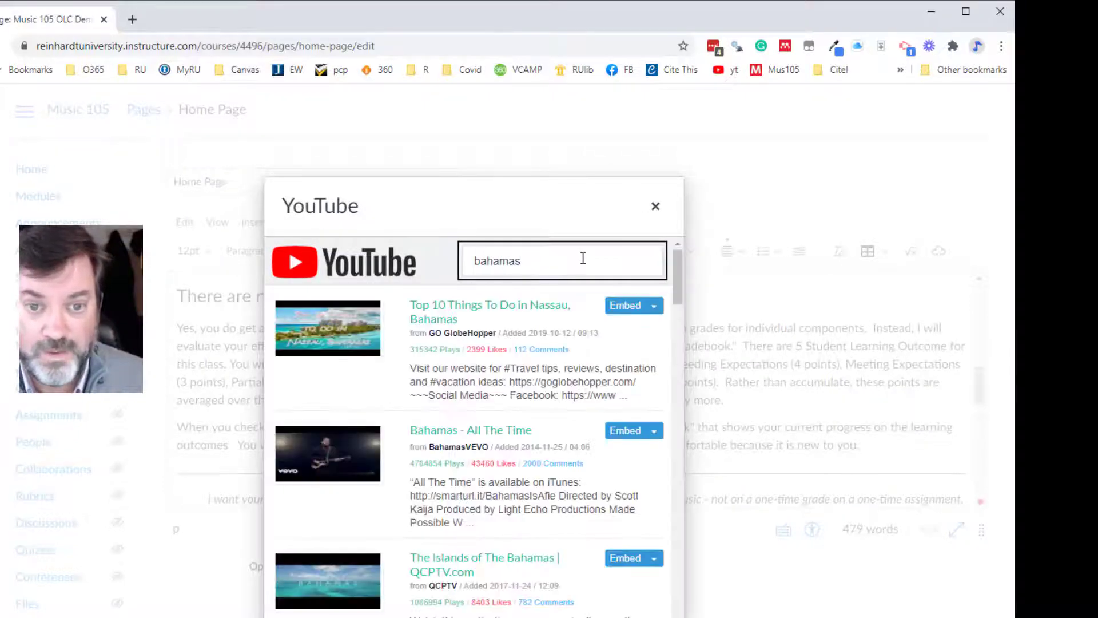
click(653, 306)
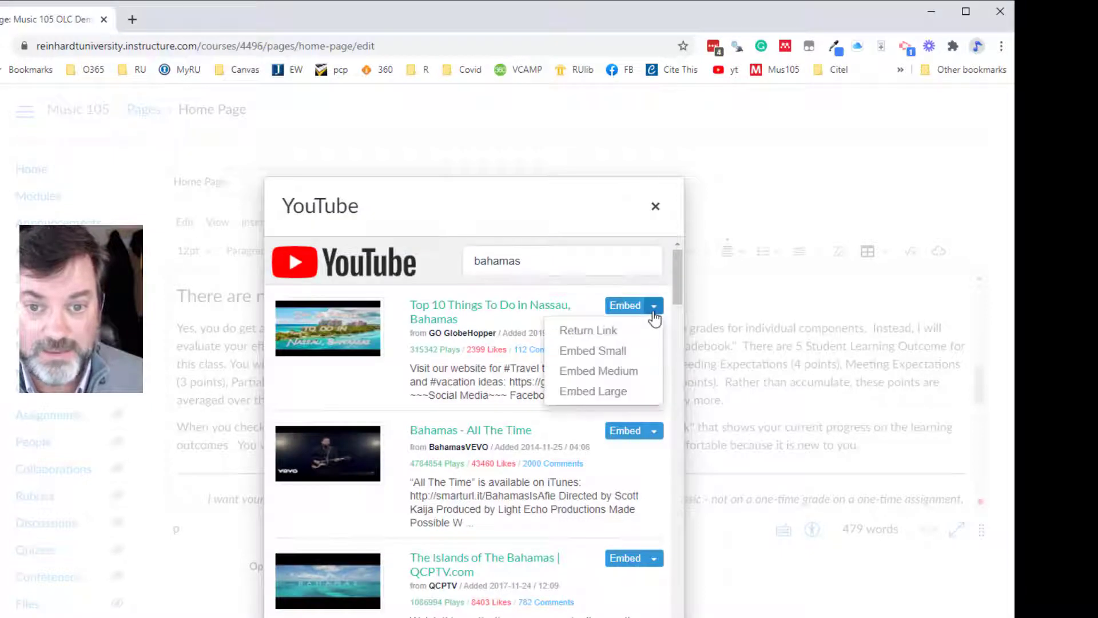
click(606, 350)
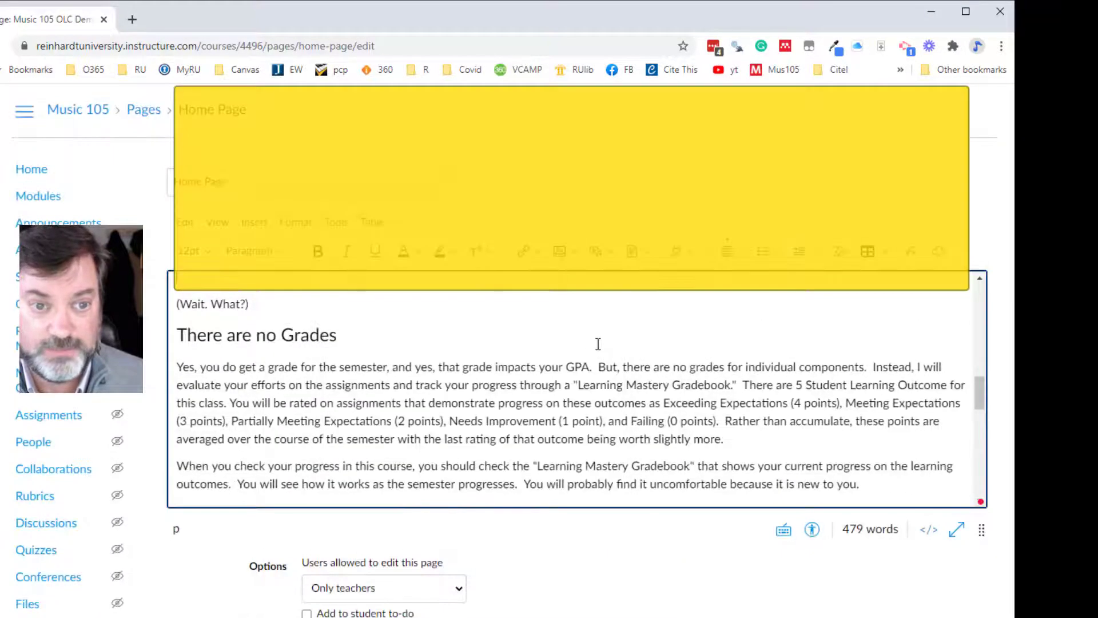
scroll(587, 343, down, 3)
scroll(588, 342, up, 5)
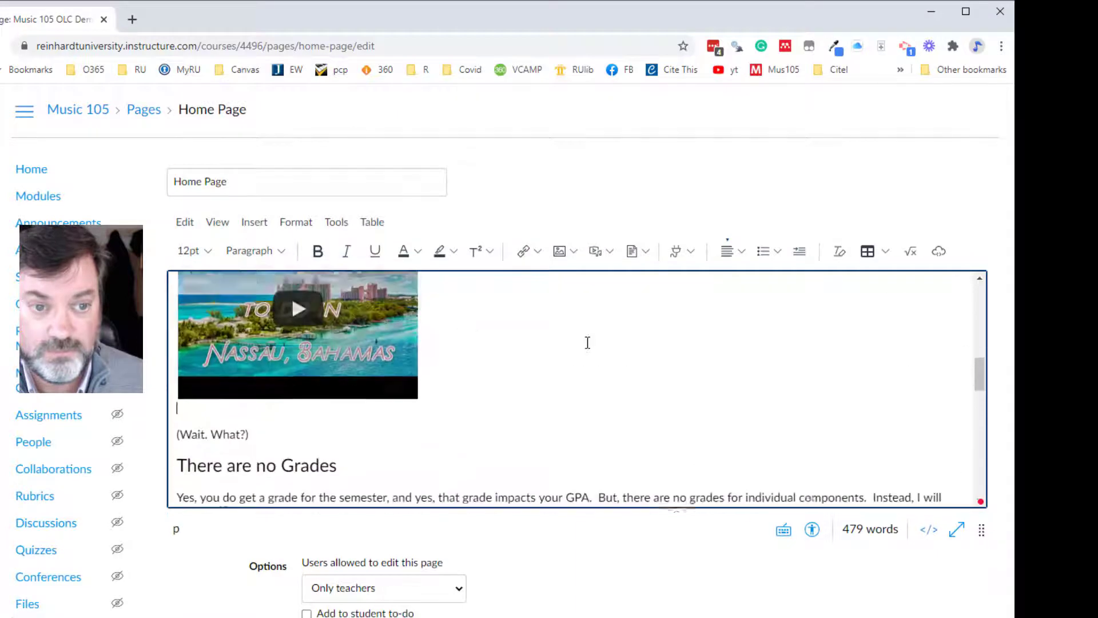
scroll(542, 334, up, 3)
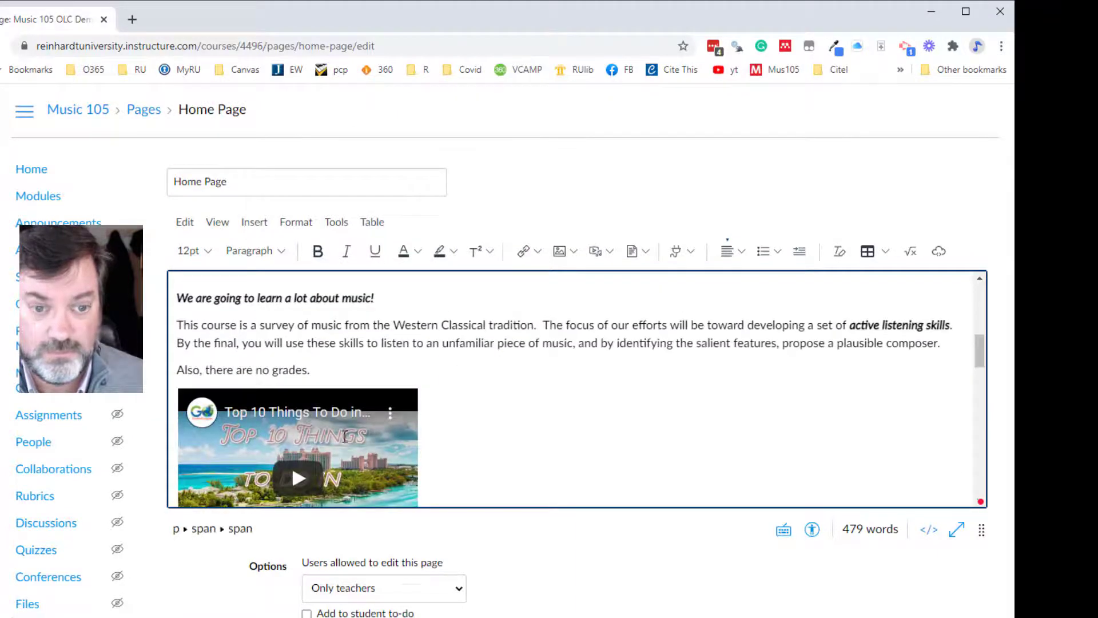
scroll(444, 417, down, 1)
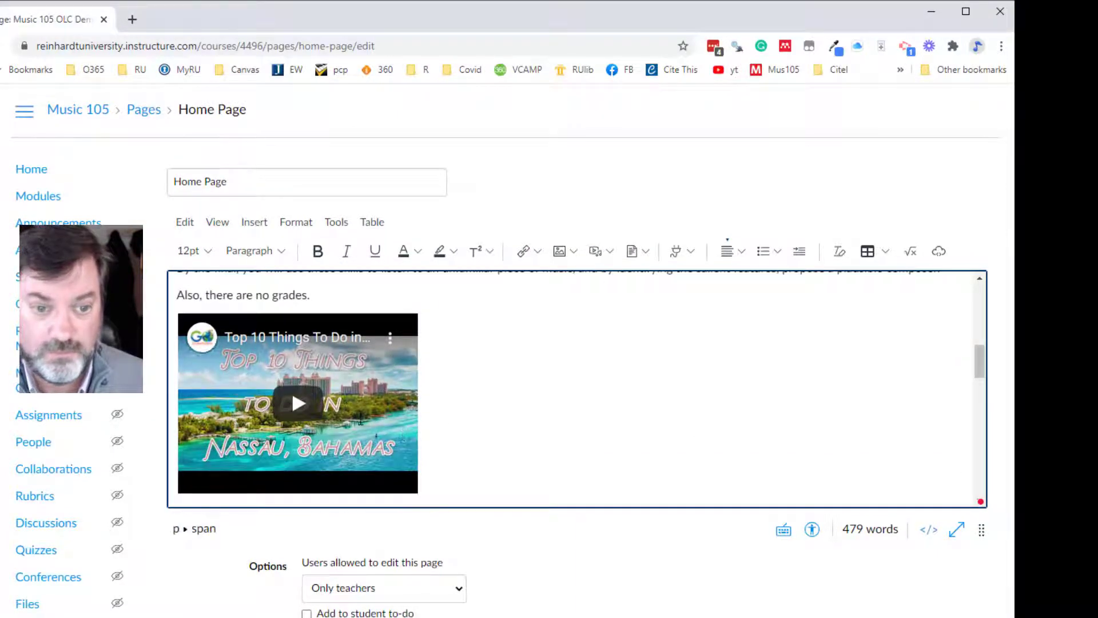
- Delete the embedded Nassau, Bahamas video from the home page and join "(Wait. What?)" to the "Also, there are no grades." line
key(BackSpace)
key(BackSpace)
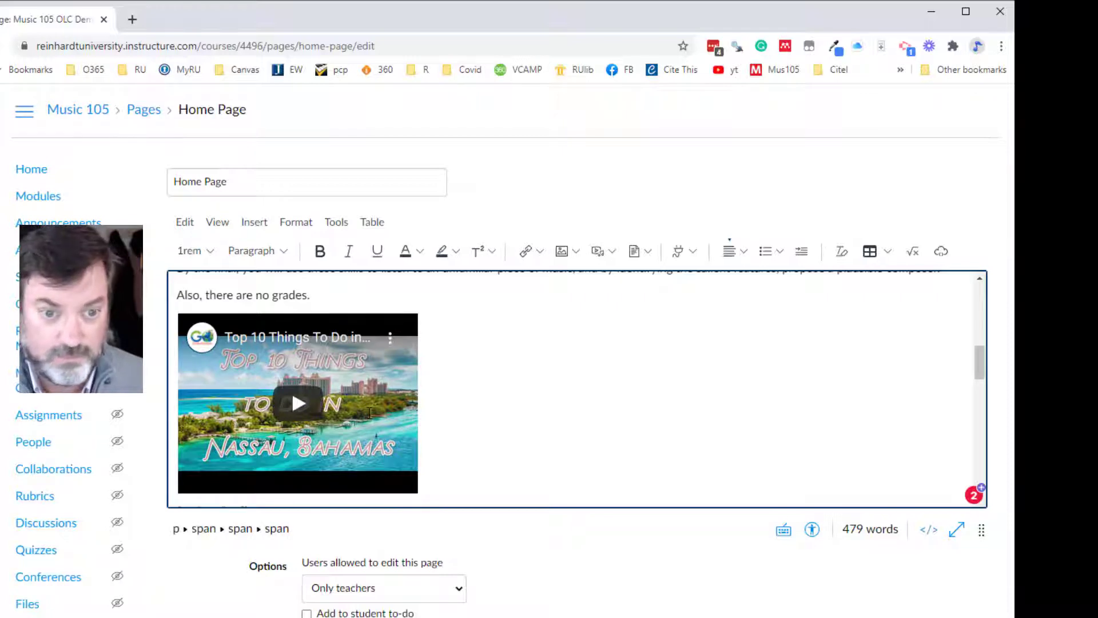
scroll(370, 412, down, 3)
scroll(176, 442, up, 2)
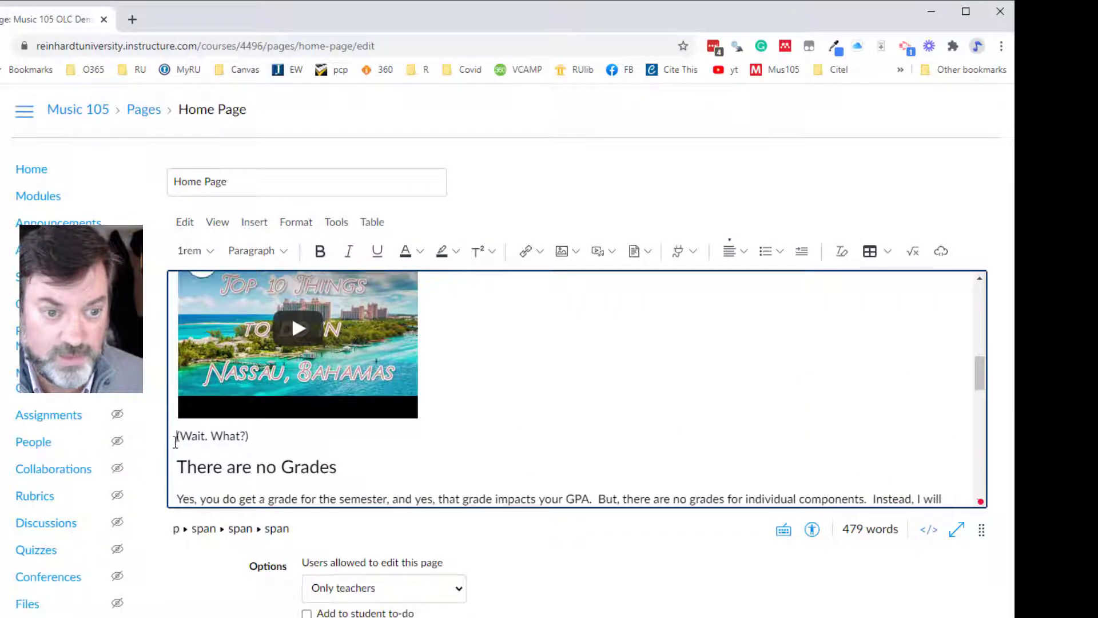
click(176, 441)
key(BackSpace)
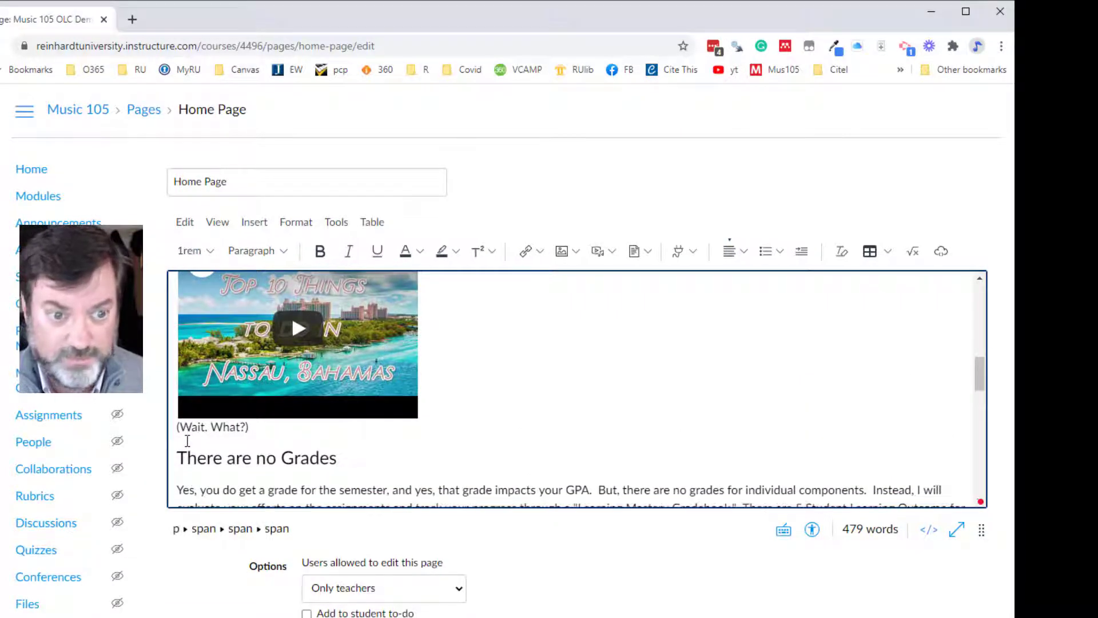
key(BackSpace)
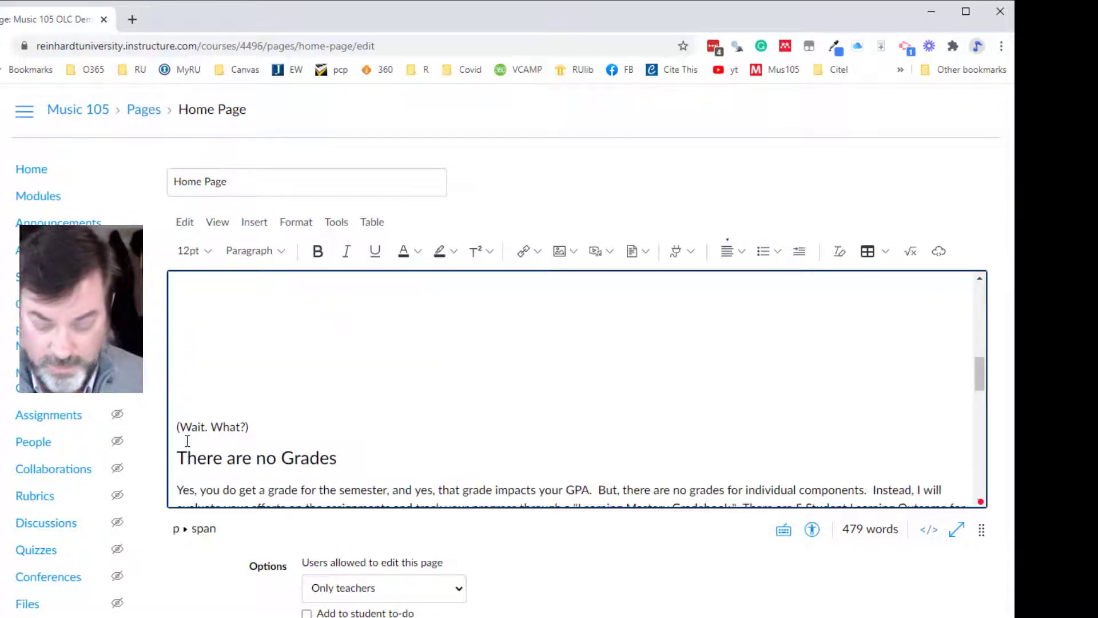
scroll(187, 441, down, 3)
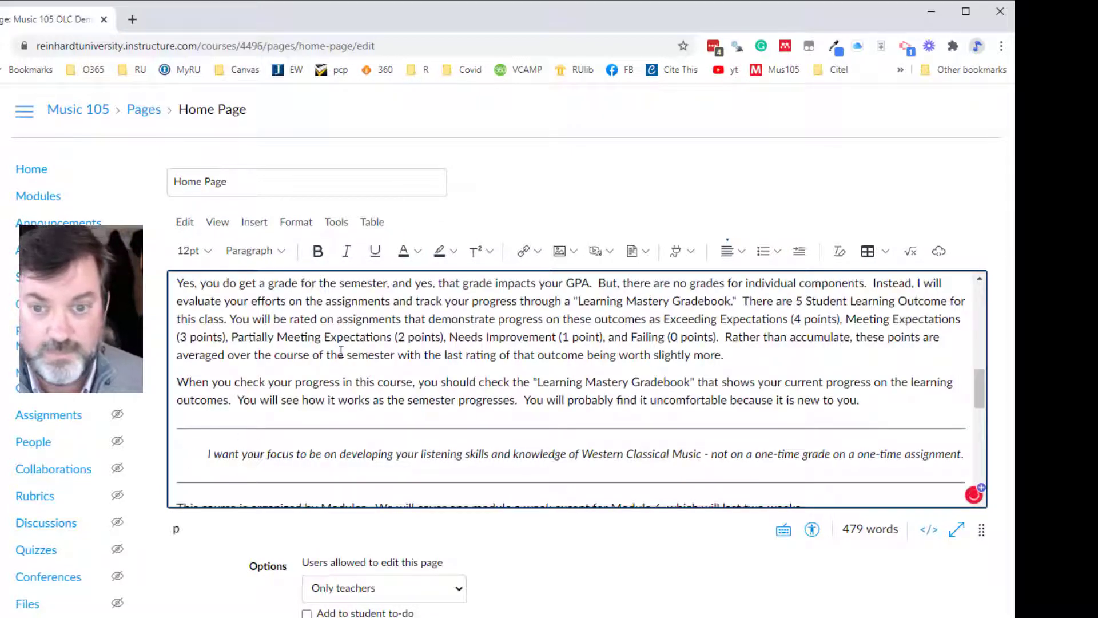
scroll(341, 350, up, 2)
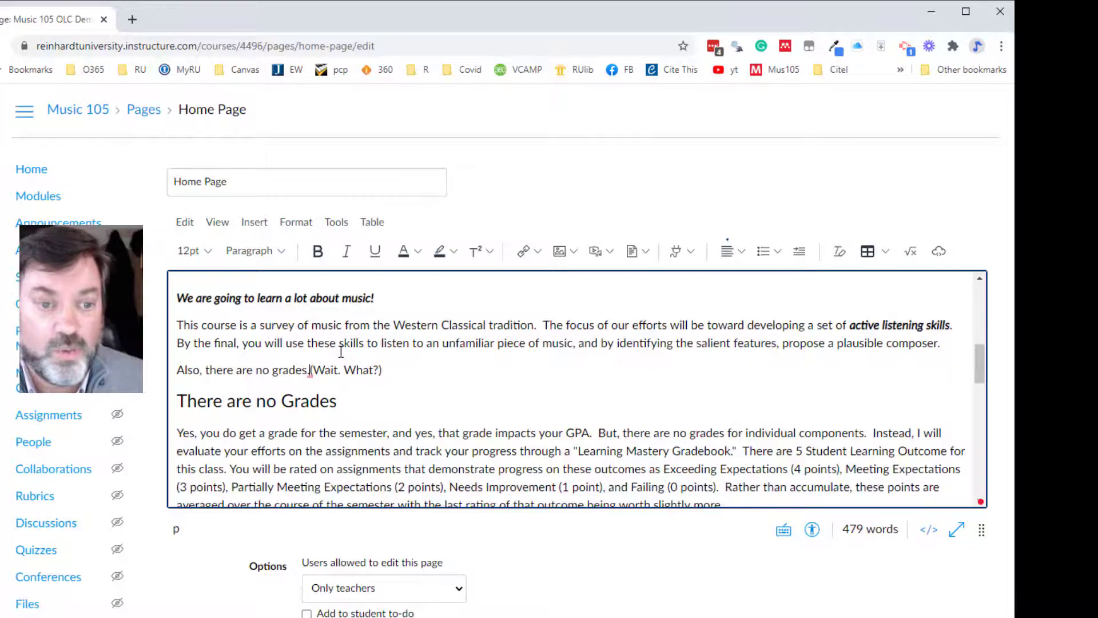
scroll(341, 350, down, 3)
scroll(341, 349, up, 2)
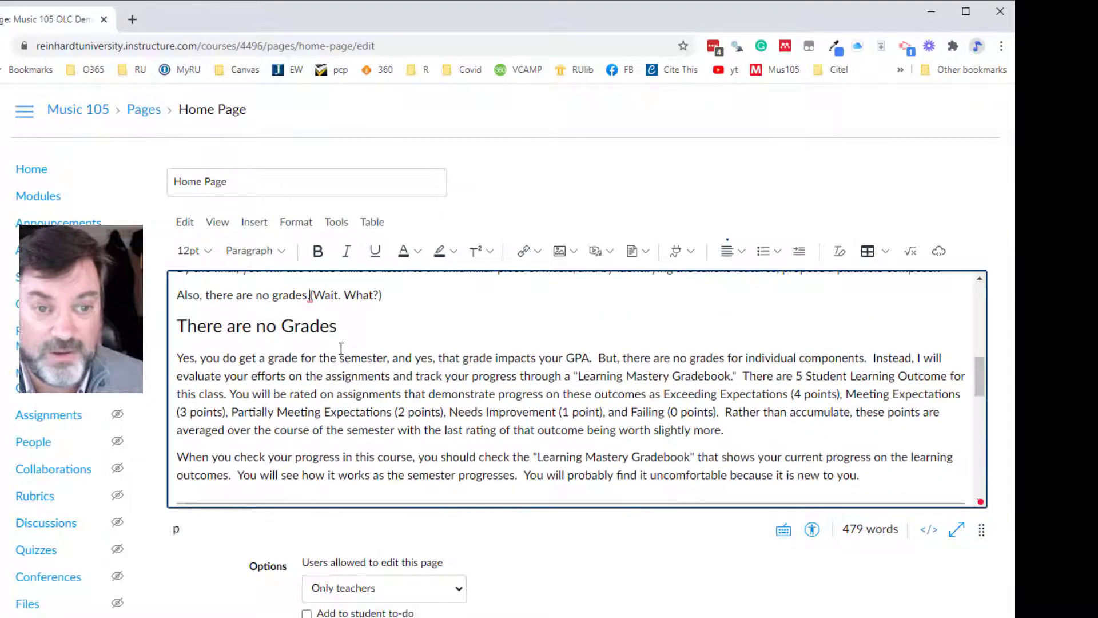
scroll(349, 353, up, 1)
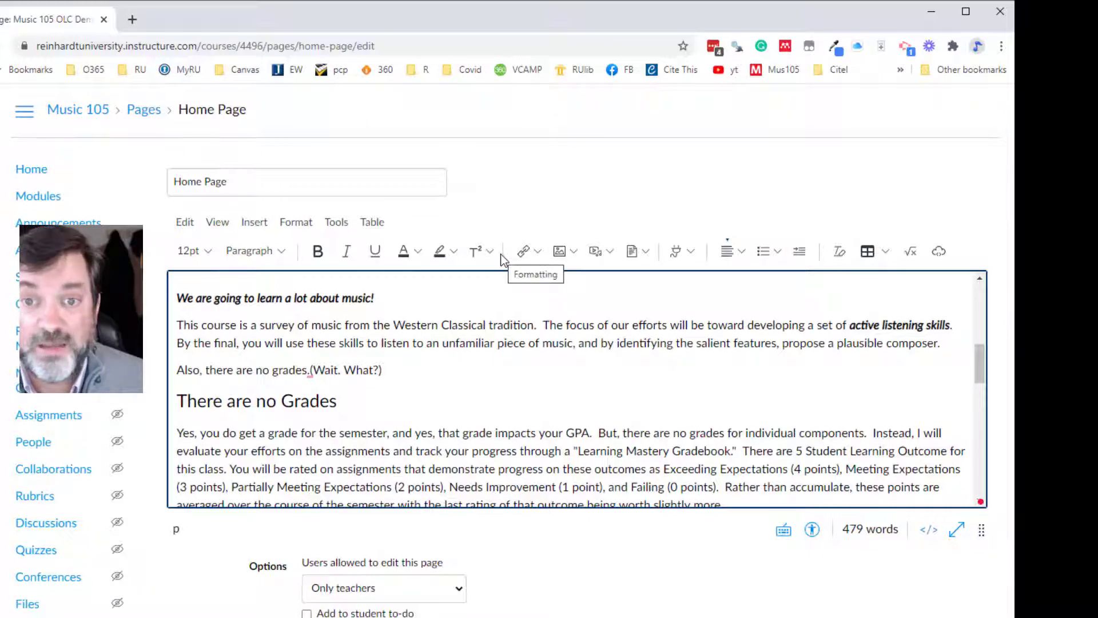
- Examine the paragraph alignment choices and the ordered and unordered list styles offered by the new editor
click(743, 253)
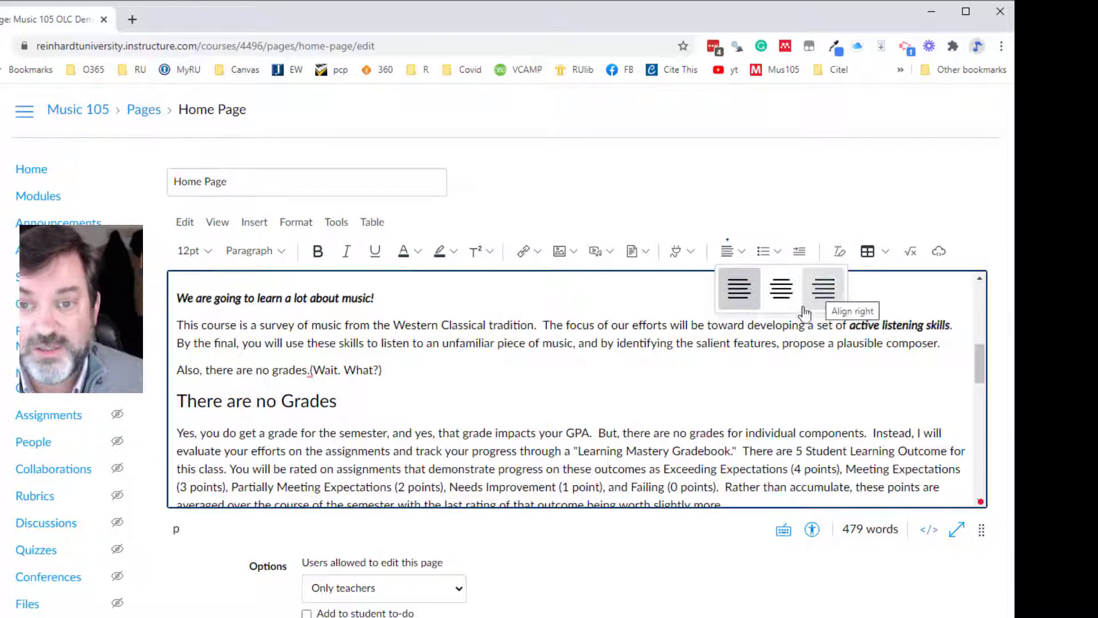
click(787, 390)
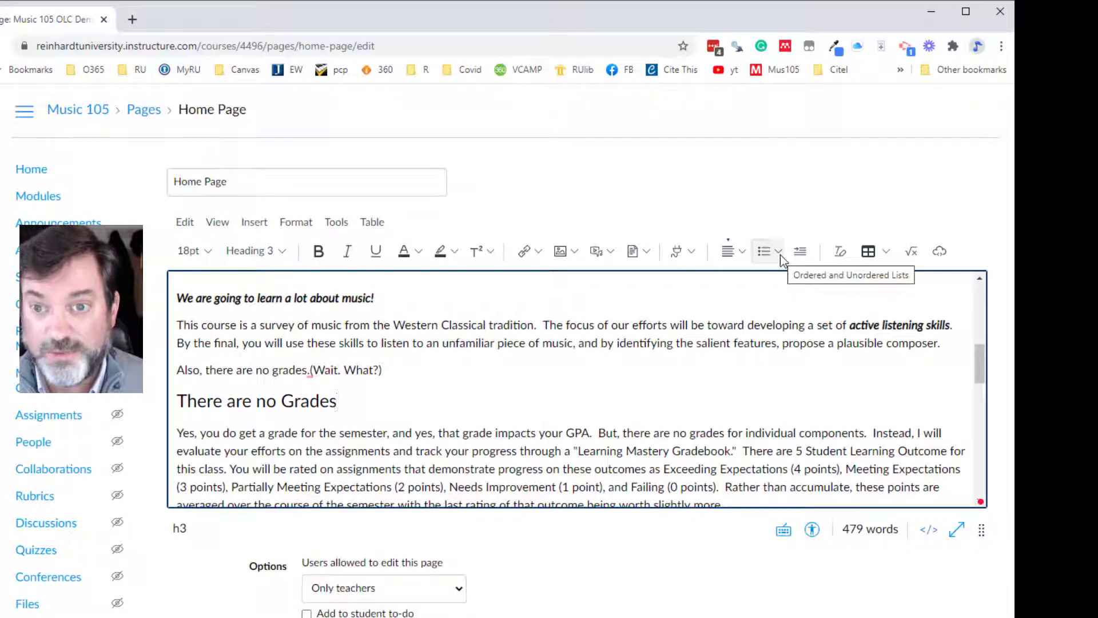
click(781, 255)
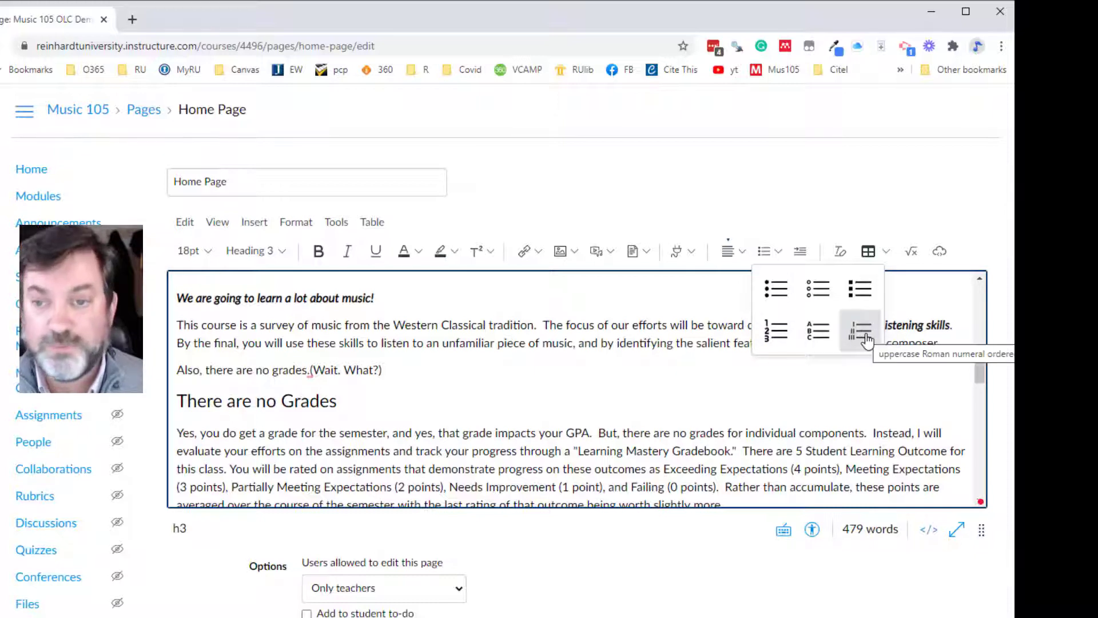
click(799, 365)
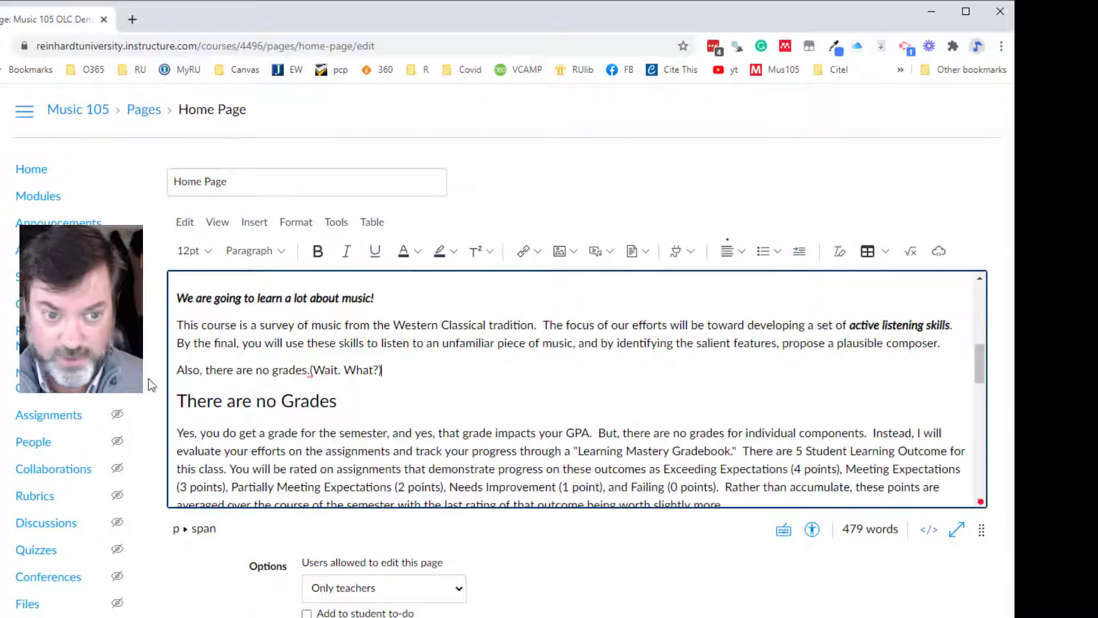
- Add two lines, "Lists" and "List 2", below the "Also, there are no grades." line
click(181, 370)
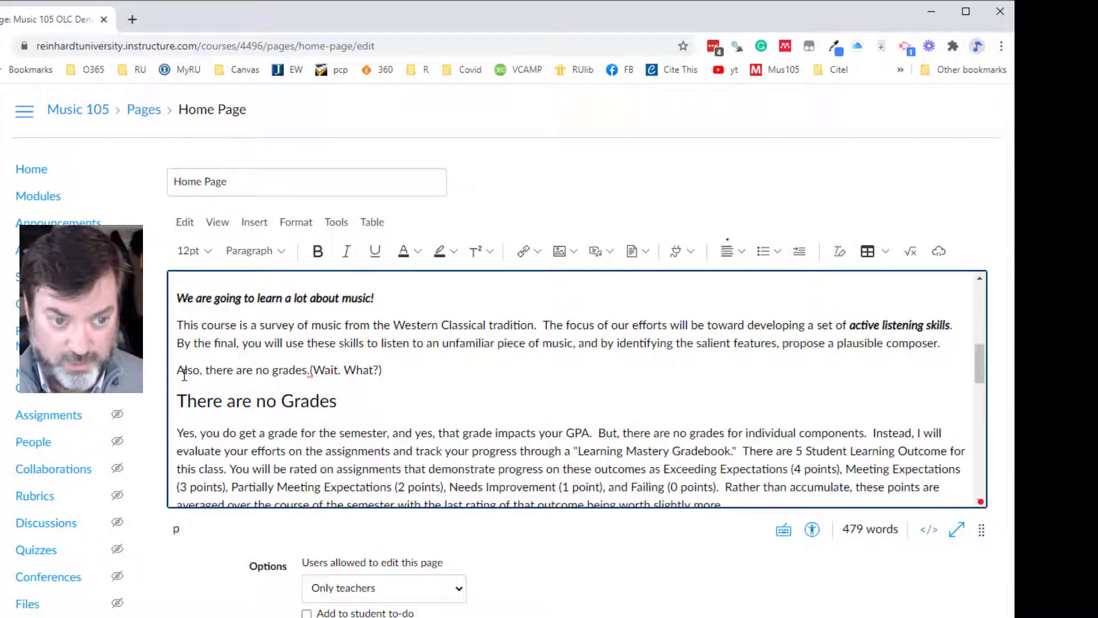
click(419, 367)
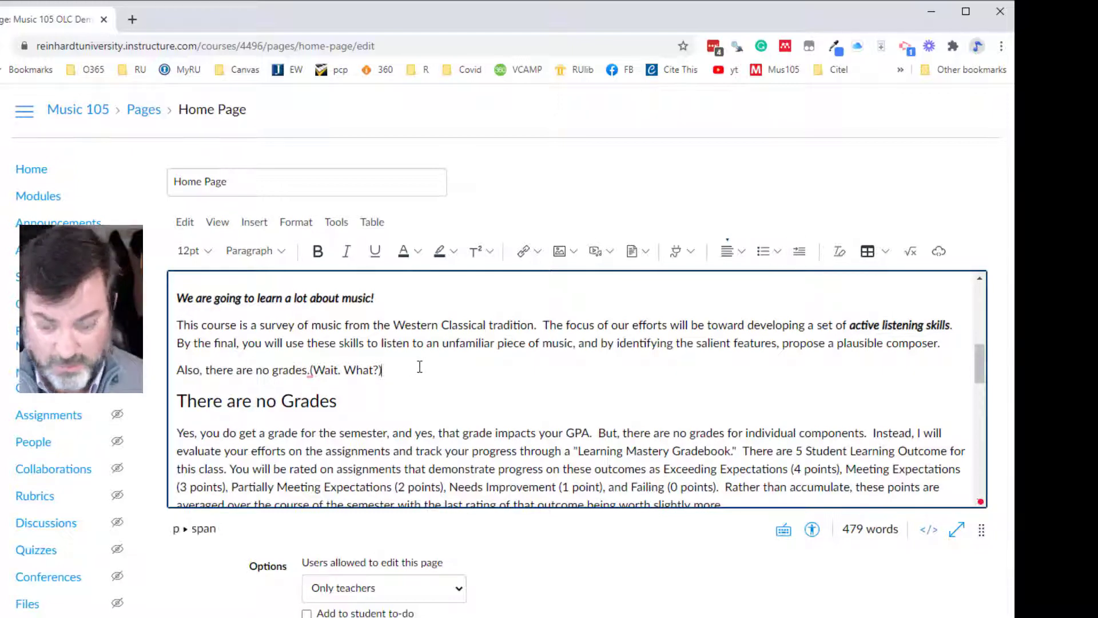
key(Return)
text(Lists)
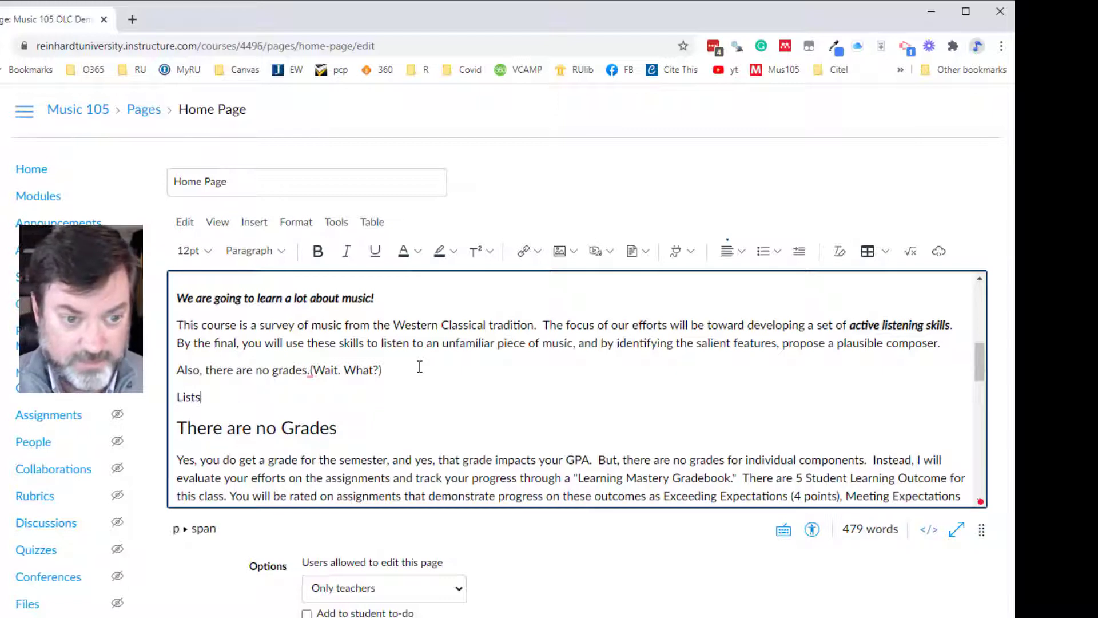
key(Return)
text(List 2)
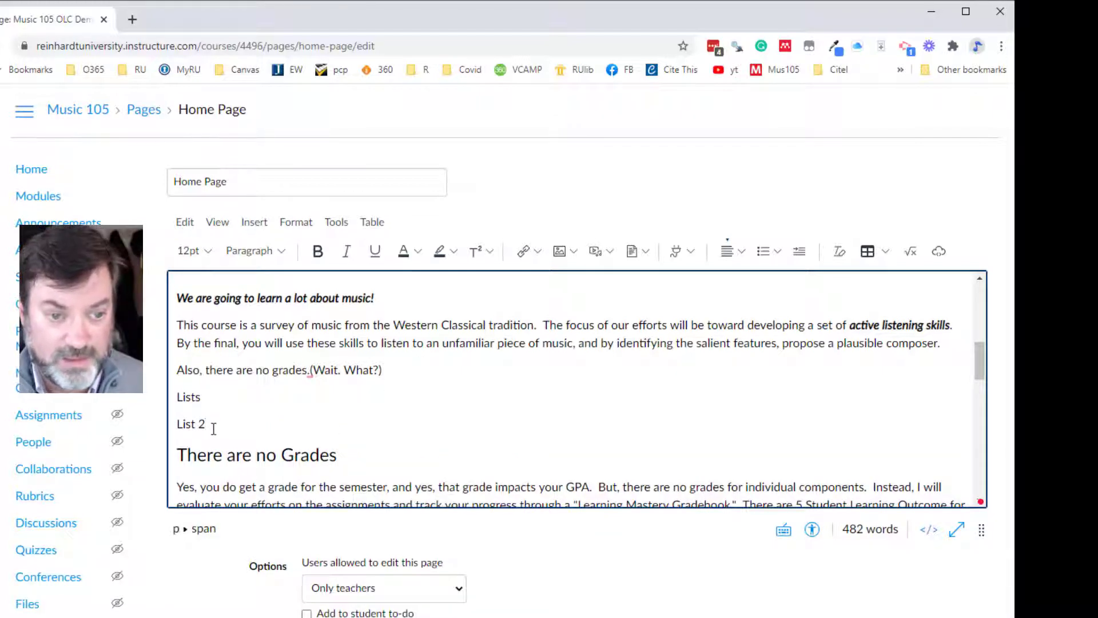
- Format the "Lists" and "List 2" lines as a bulleted list and indent "List 2" one level
drag(206, 425, 176, 395)
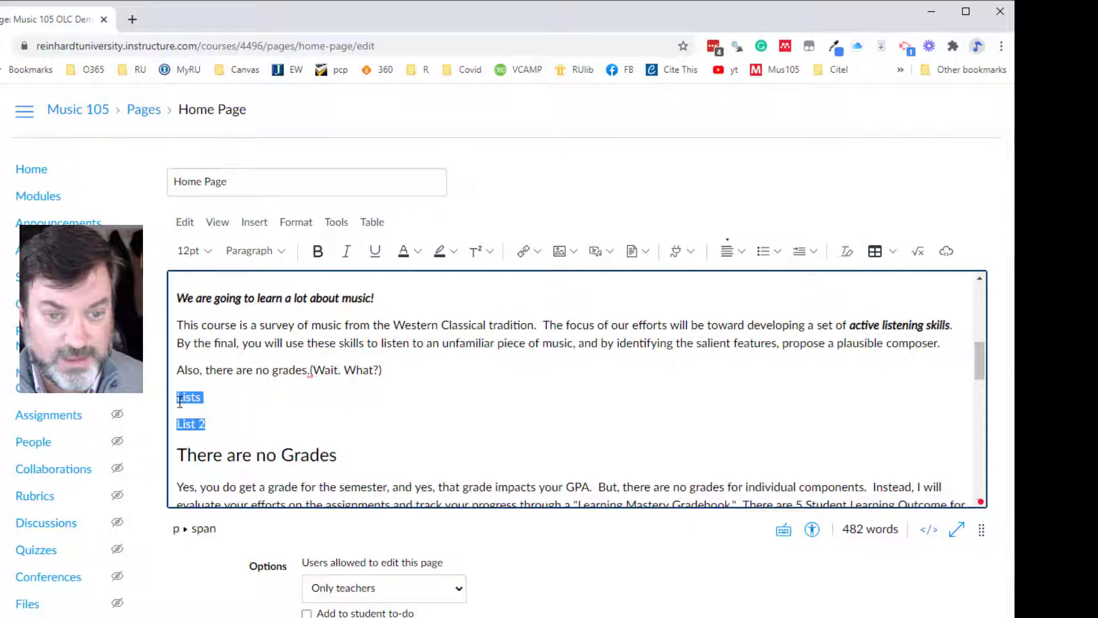
click(779, 252)
click(774, 286)
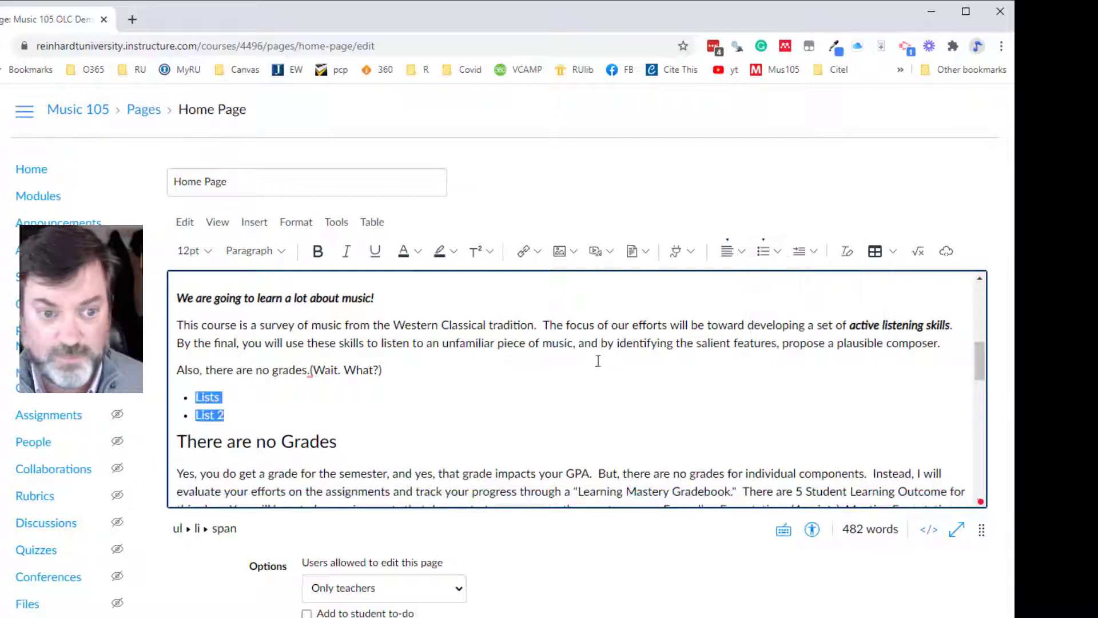
click(195, 416)
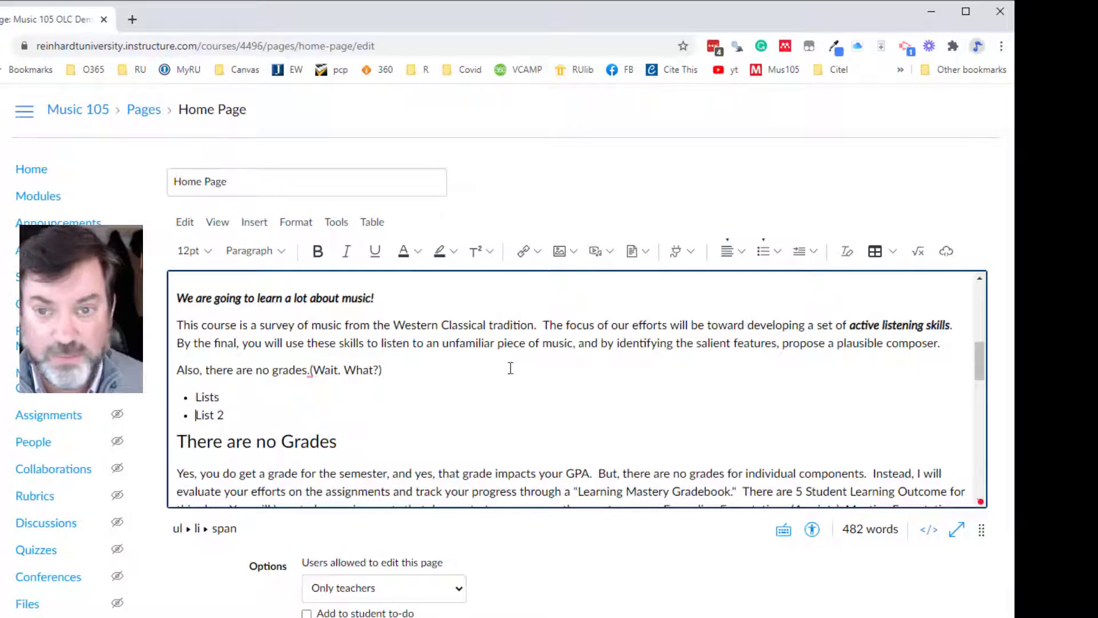
click(800, 254)
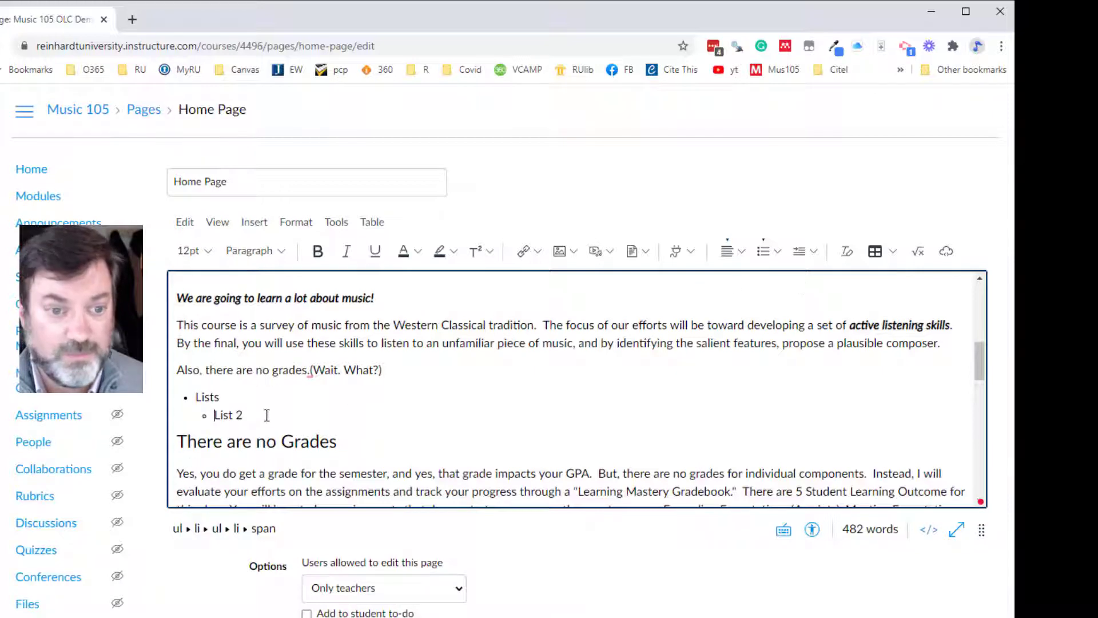
- Delete the sample bulleted list, including its leftover empty bullet
drag(266, 416, 178, 392)
key(BackSpace)
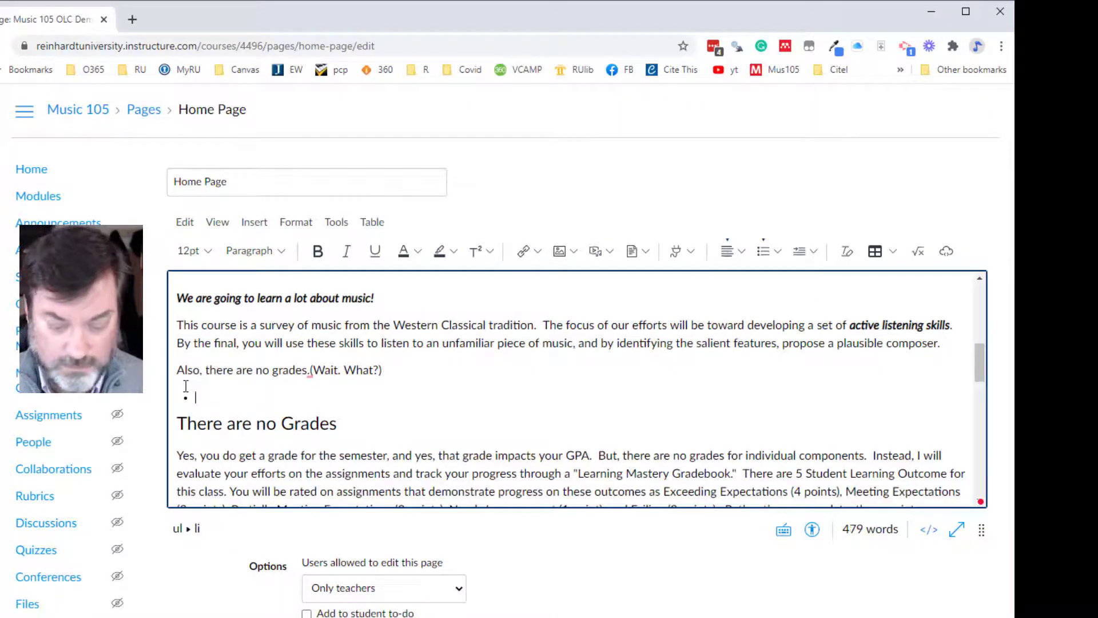
key(BackSpace)
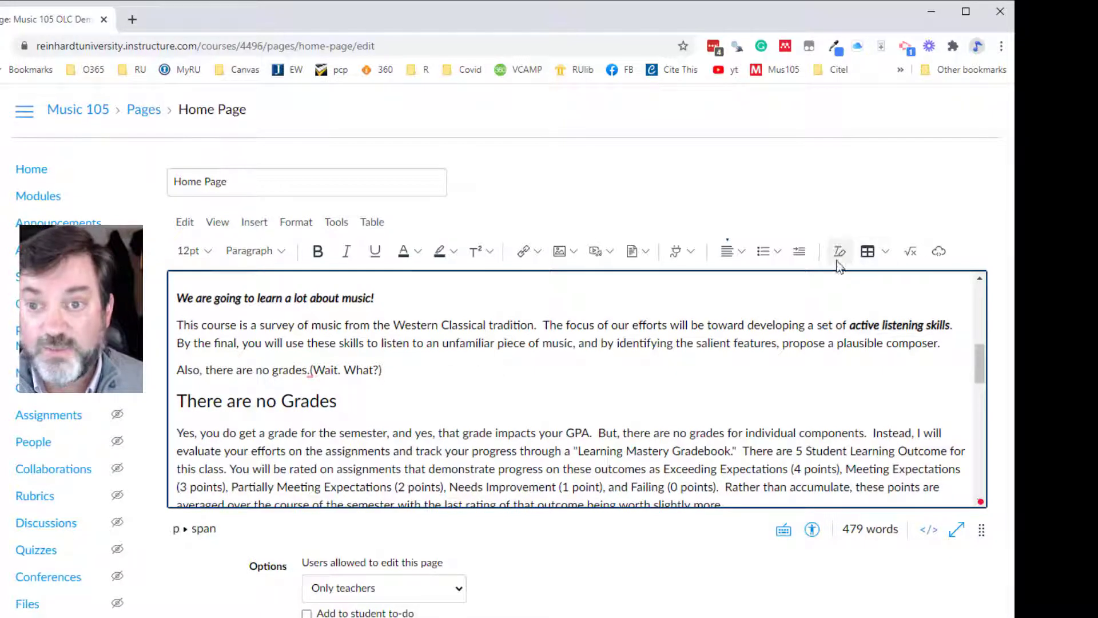
- Examine the table options, including the size grid, row and column commands, and table properties, without inserting a table
click(886, 255)
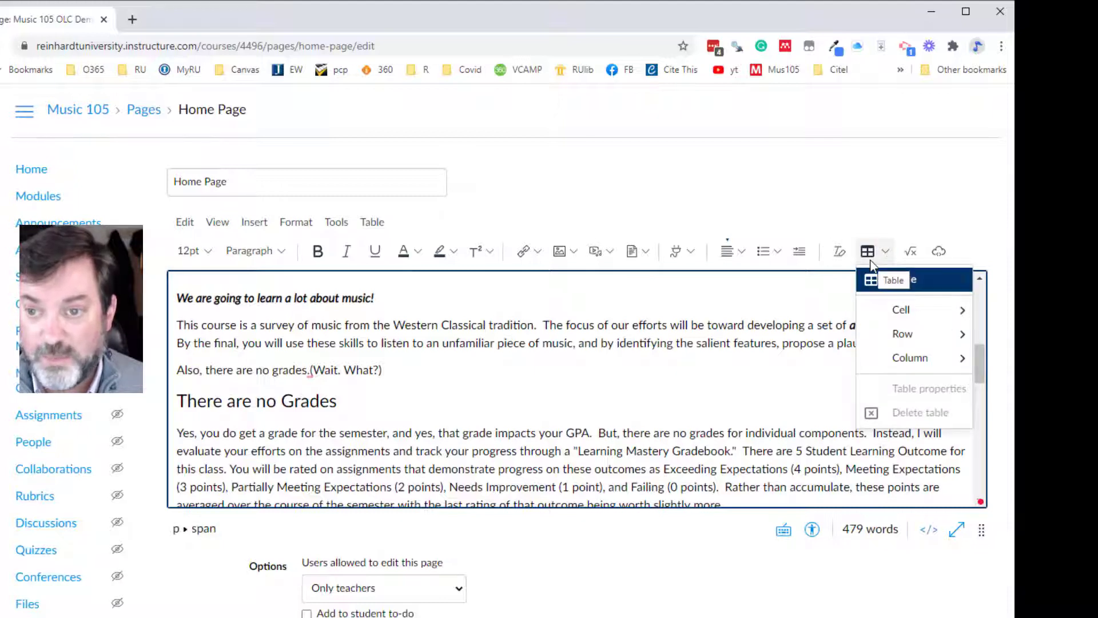
mouse_move(879, 273)
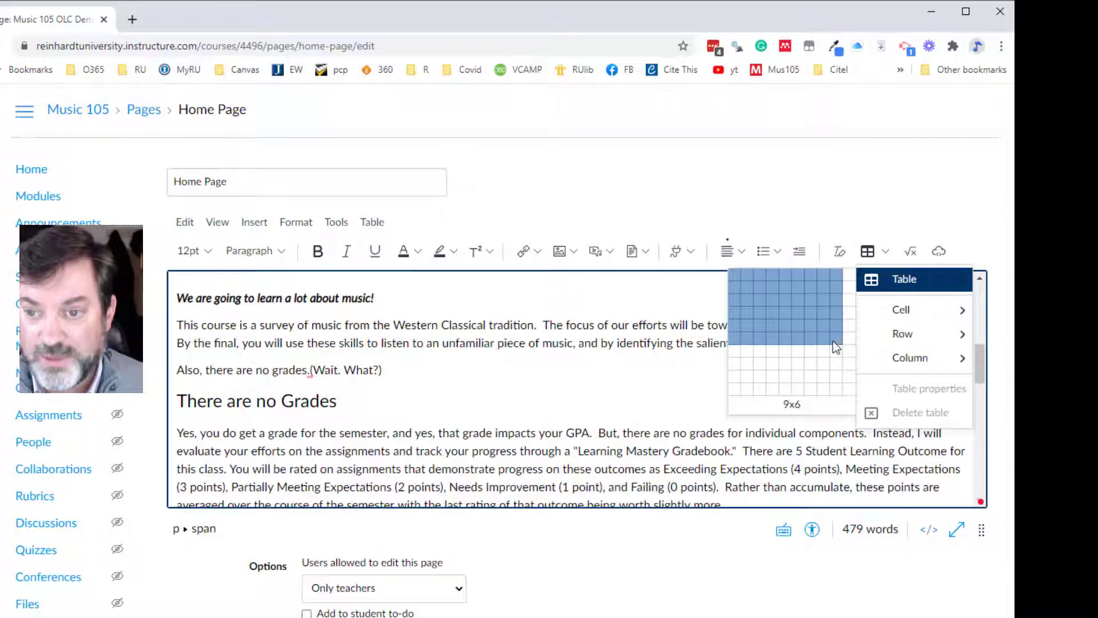
mouse_move(899, 318)
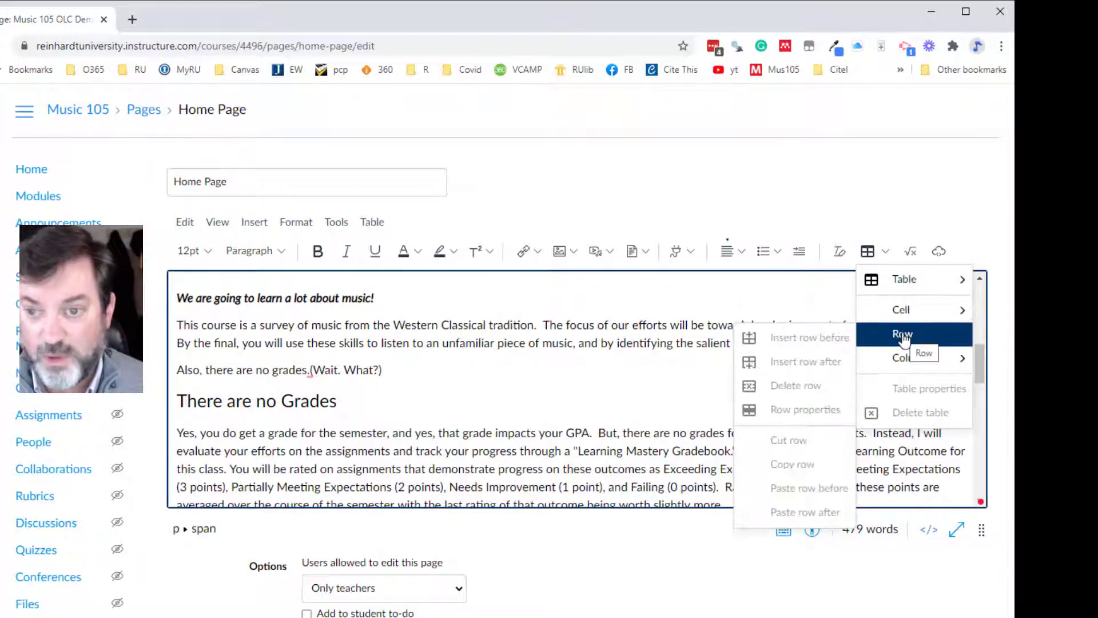
mouse_move(896, 361)
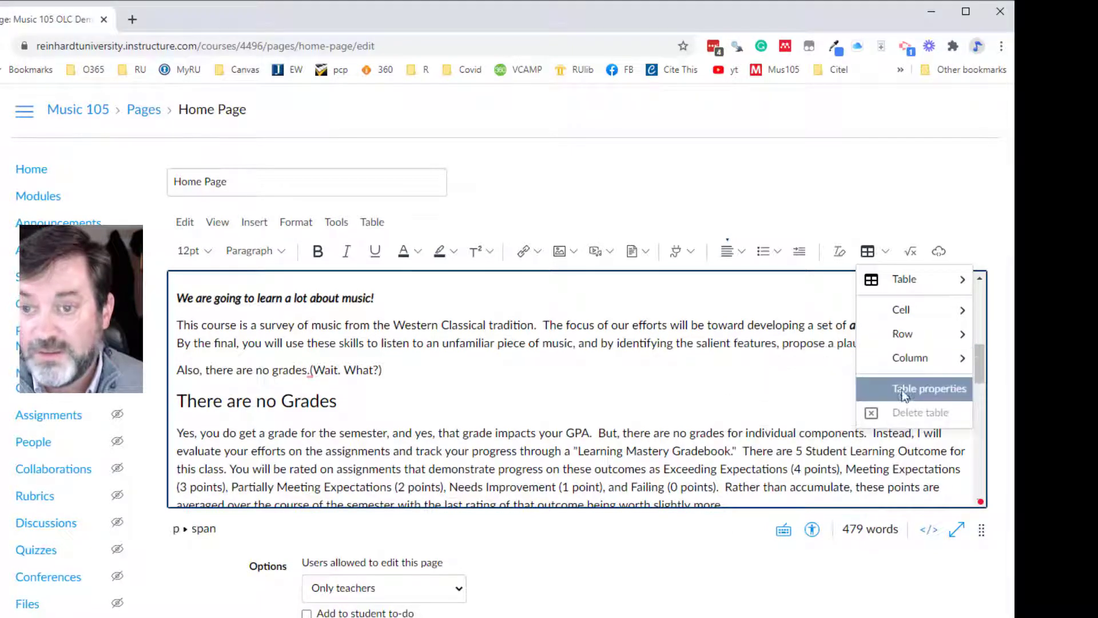
click(820, 379)
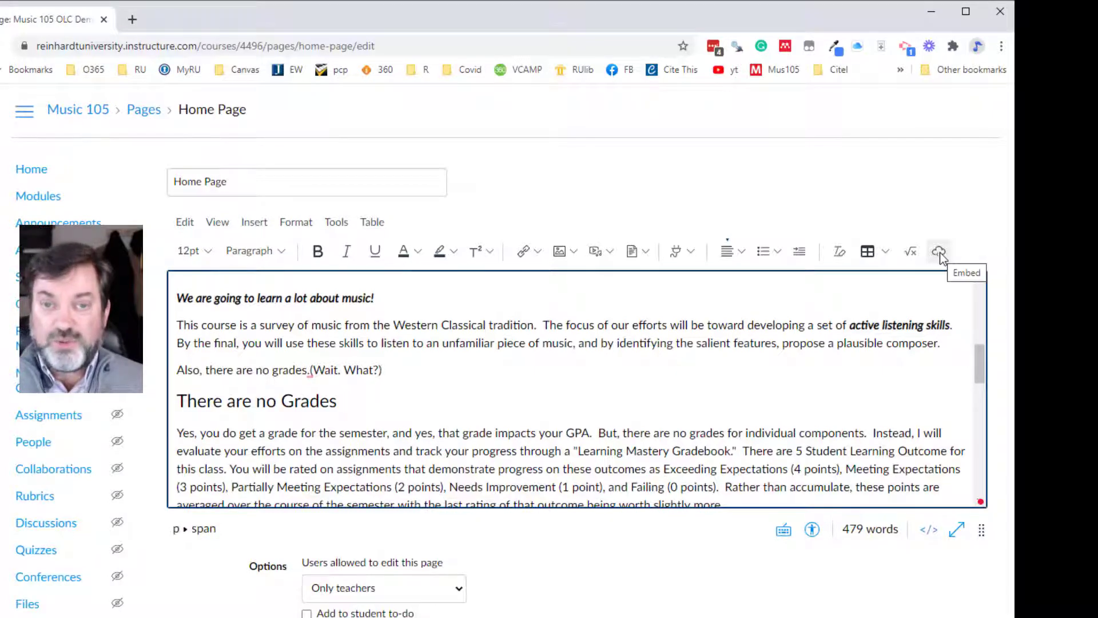
- Compare the embed code field in the old editor's Insert/edit media dialog with the new editor's Embed dialog, closing both without embedding anything
key(alt+Tab)
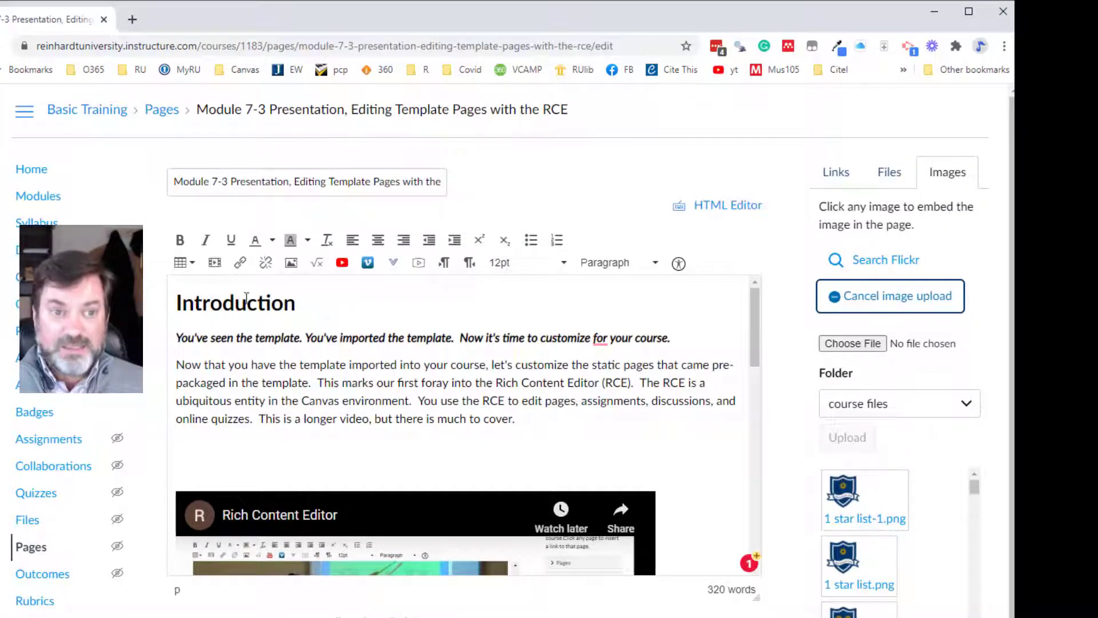
click(215, 267)
click(361, 387)
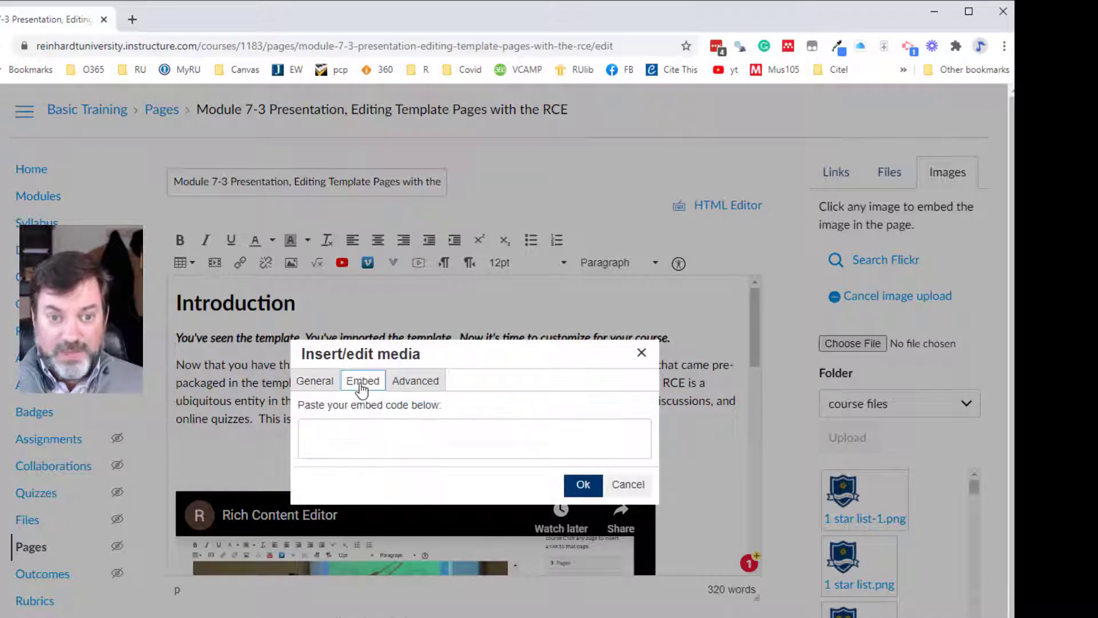
click(641, 353)
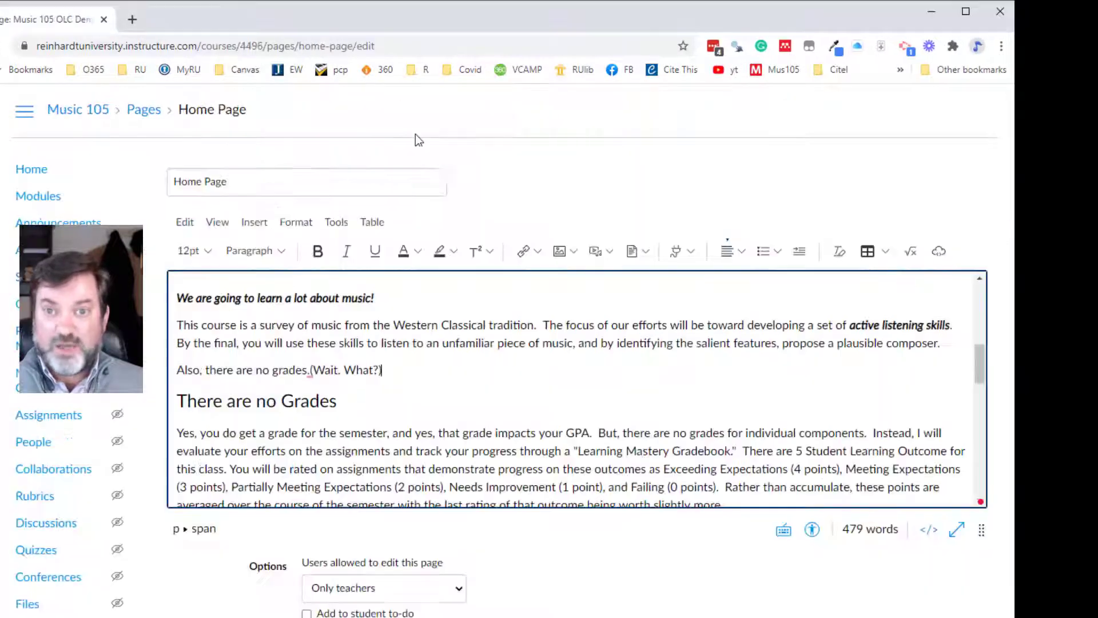
click(939, 255)
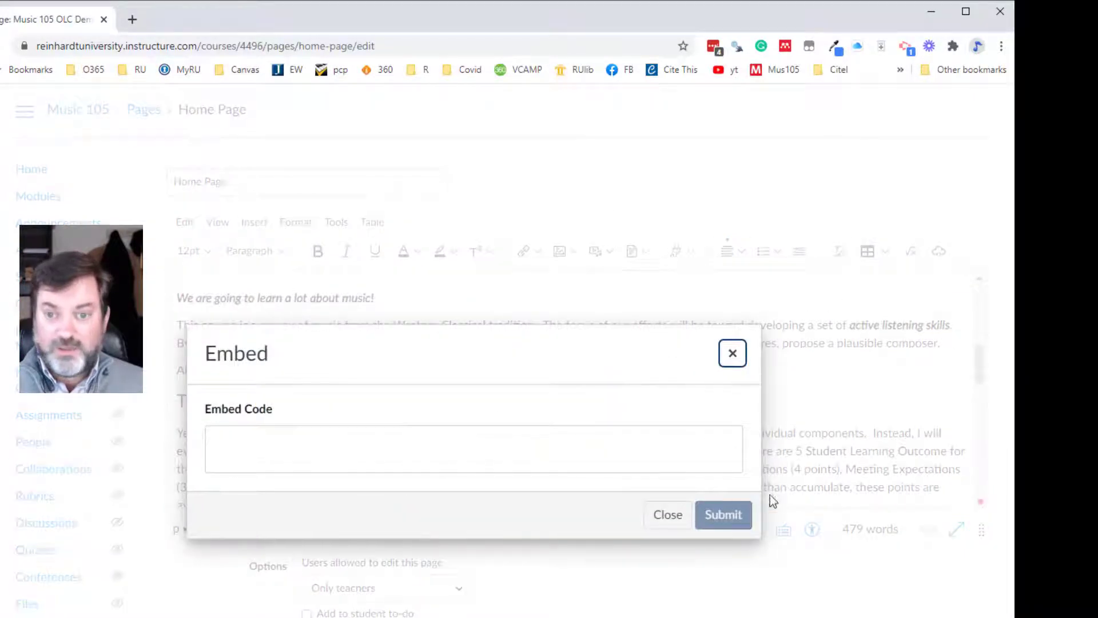
click(733, 355)
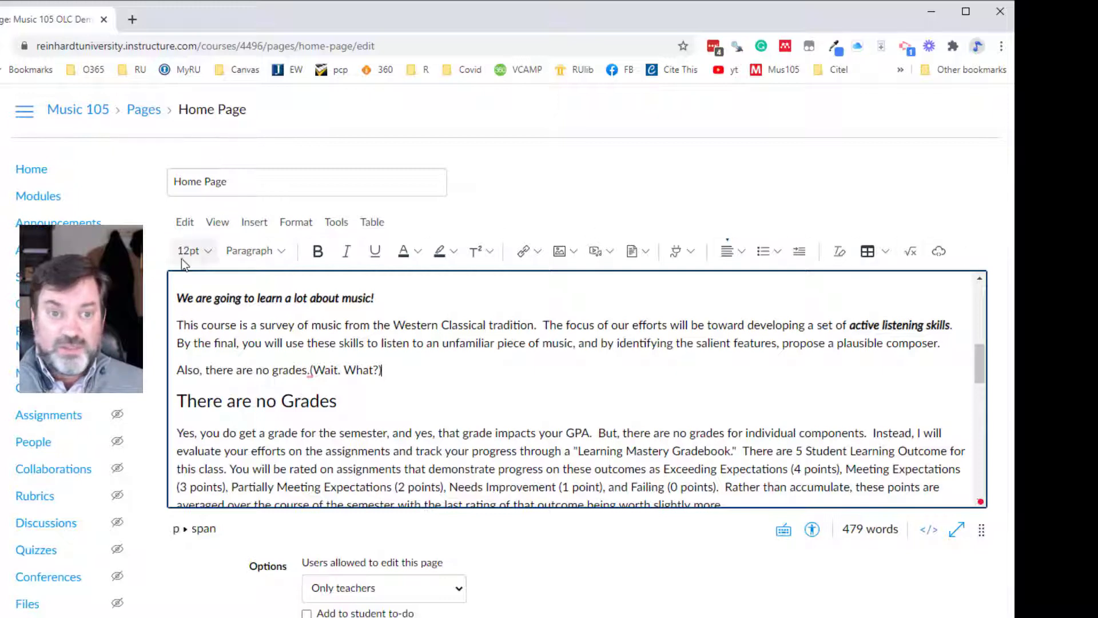
- Check the home page's word and character counts, then close the Word Count dialog
click(343, 225)
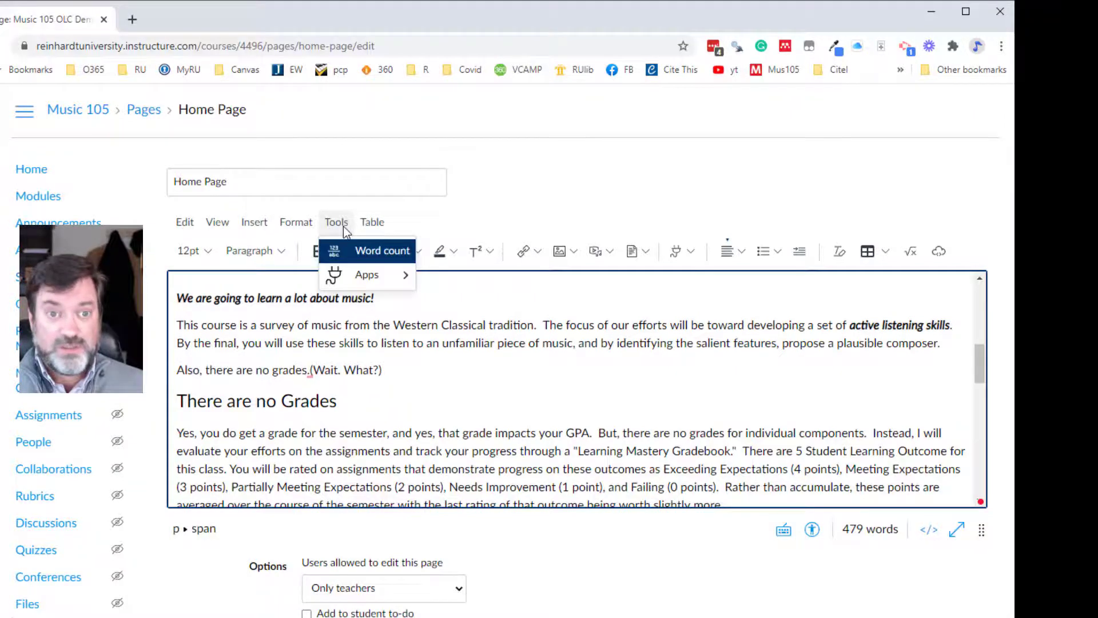
click(366, 251)
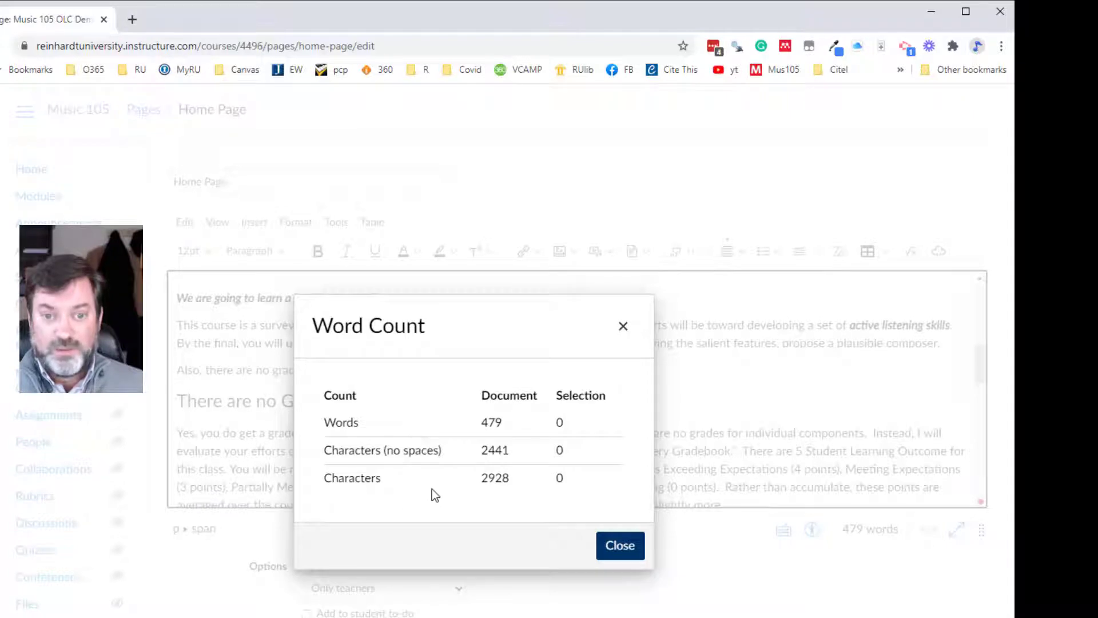
click(621, 544)
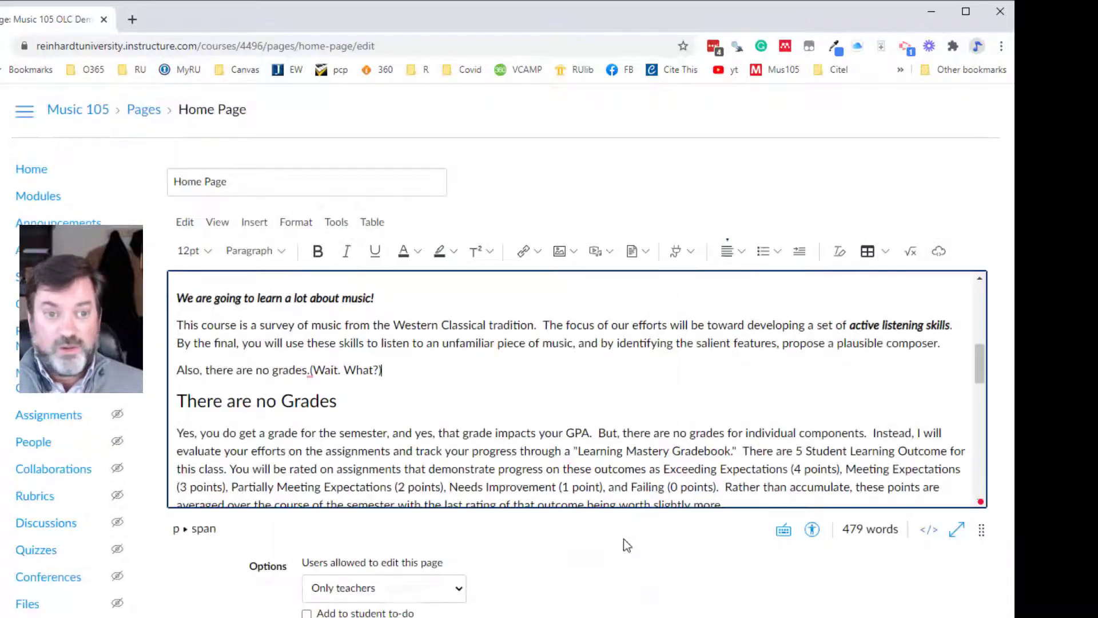
- Check the word and character counts of only the first paragraph under "There are no Grades", then close the dialog and deselect the text
drag(185, 429, 176, 372)
click(744, 453)
click(349, 229)
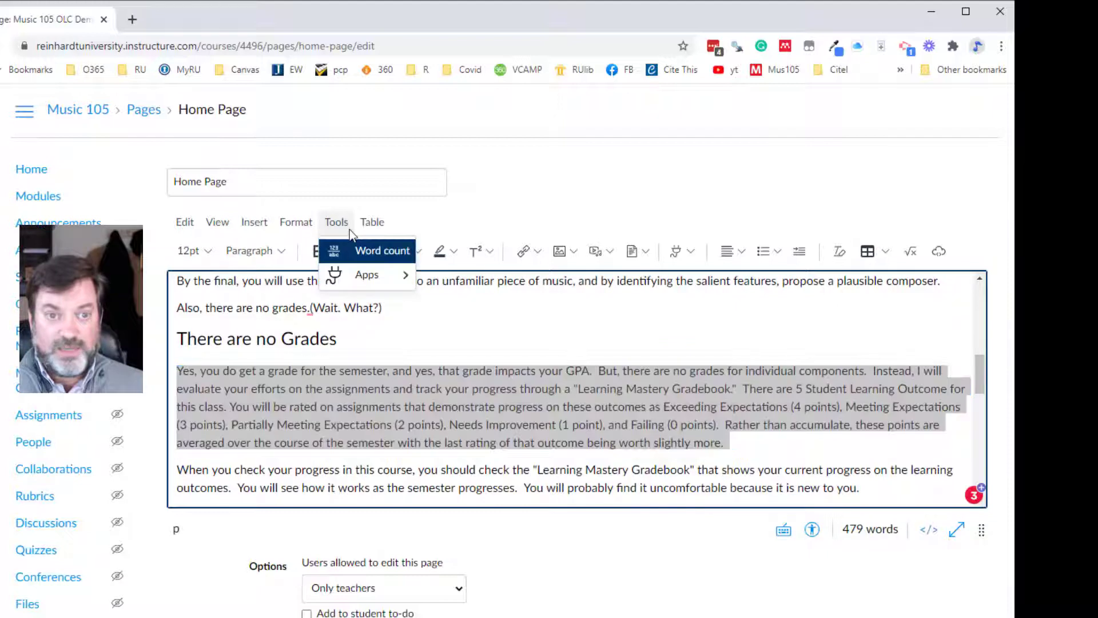
click(355, 252)
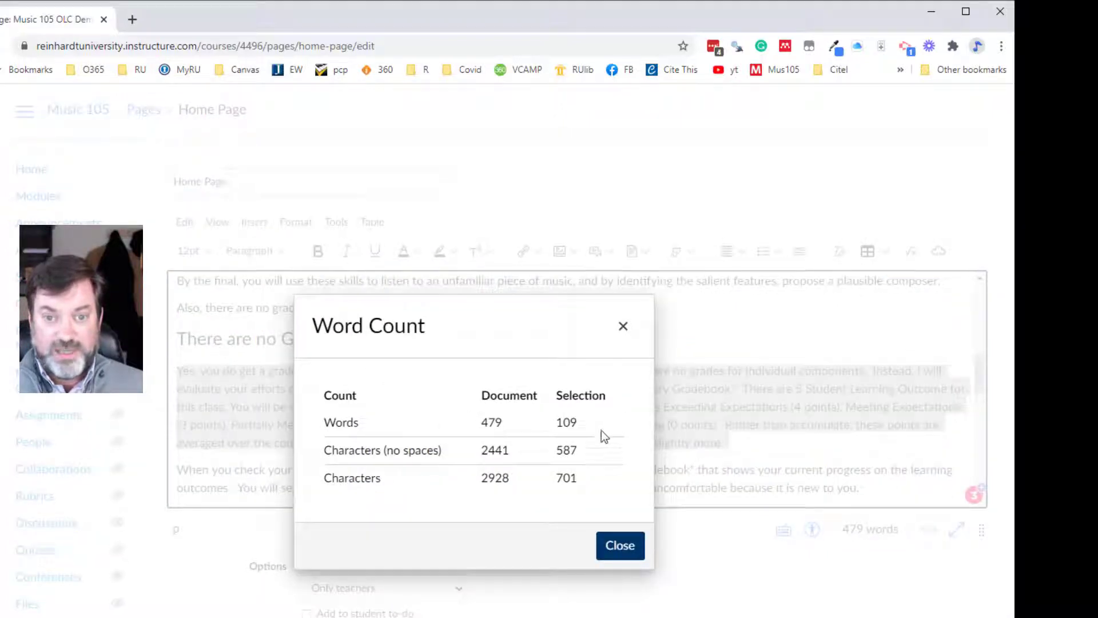
click(622, 546)
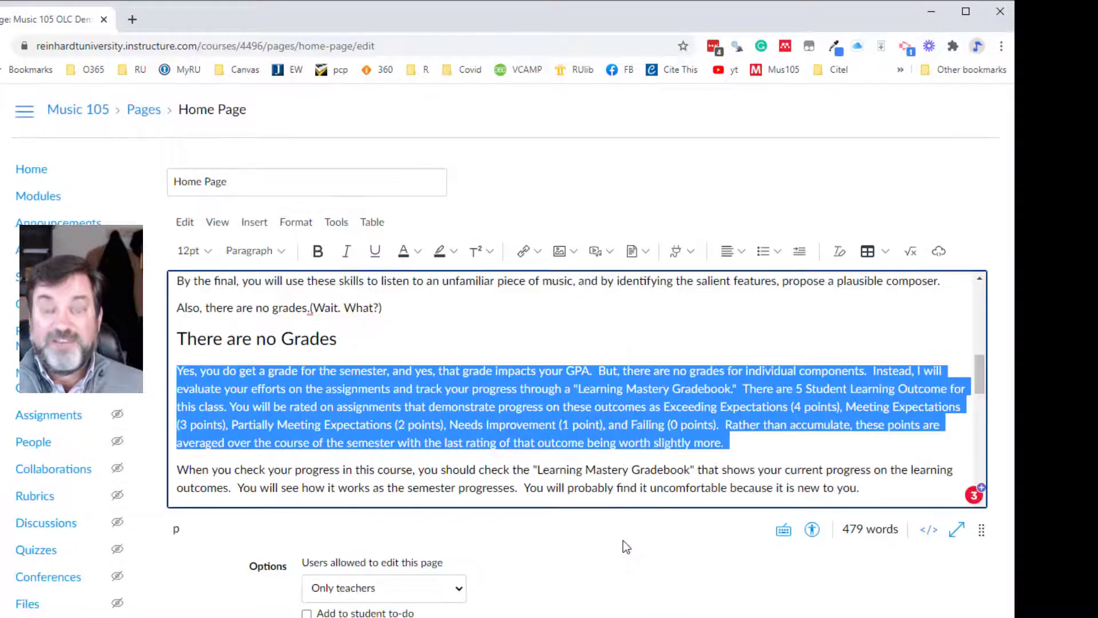
click(510, 470)
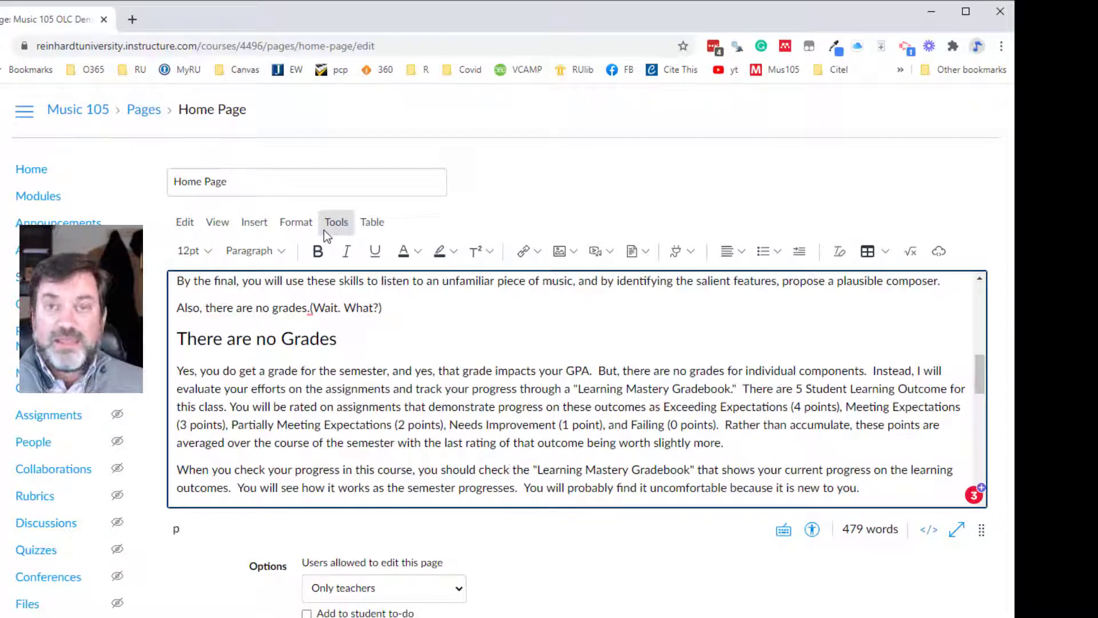
- View the home page content in the editor's fullscreen mode, look through it up to the Music Appreciation banner, then exit fullscreen
click(220, 227)
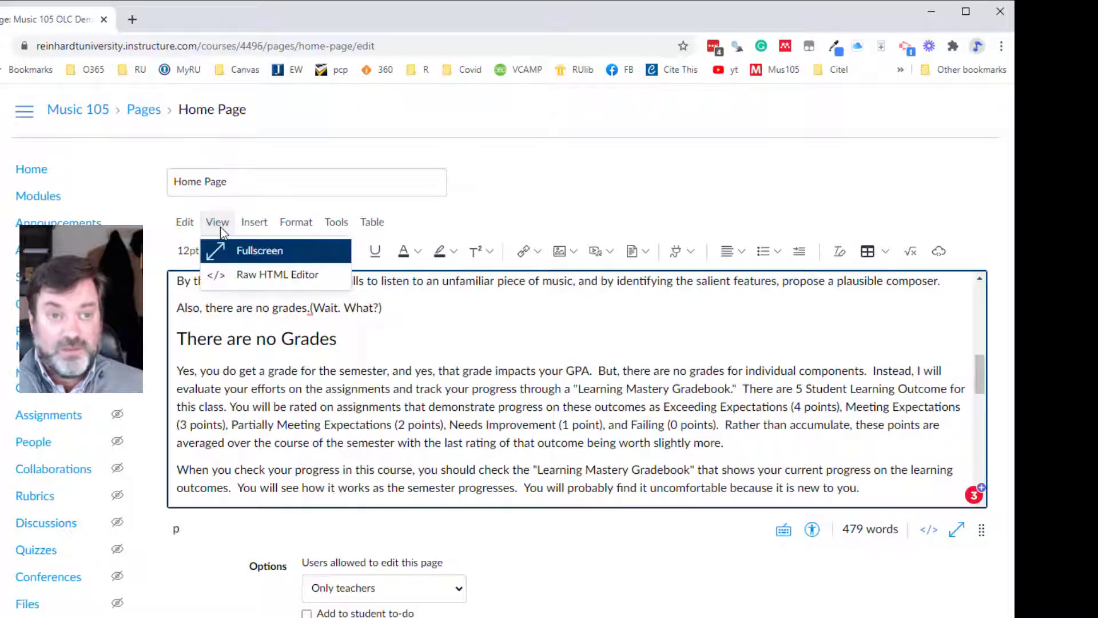
click(238, 259)
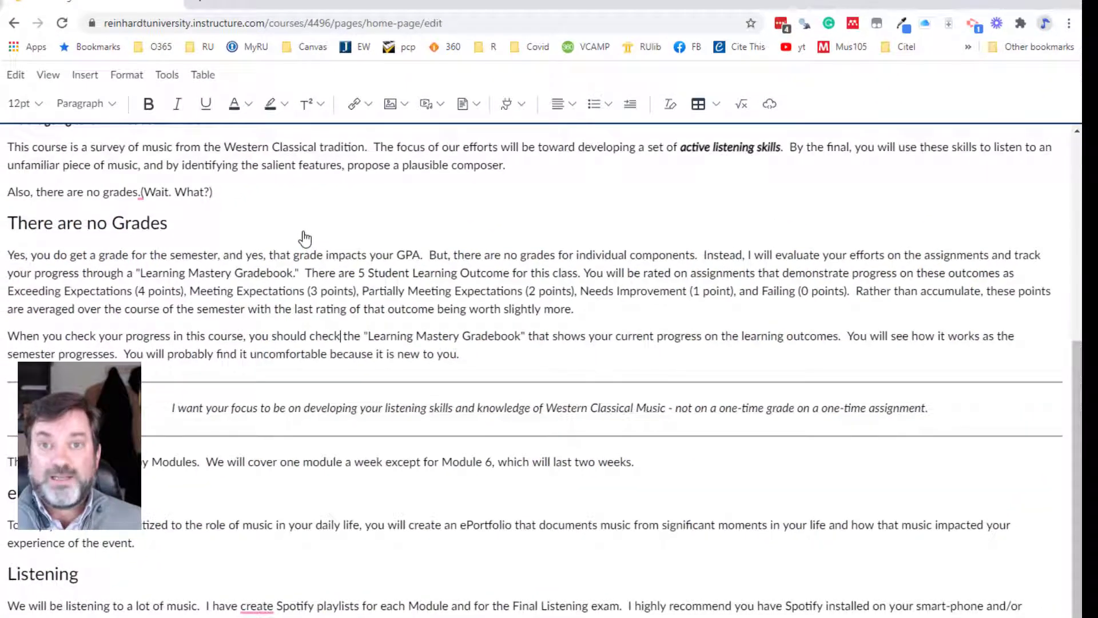
scroll(304, 234, up, 2)
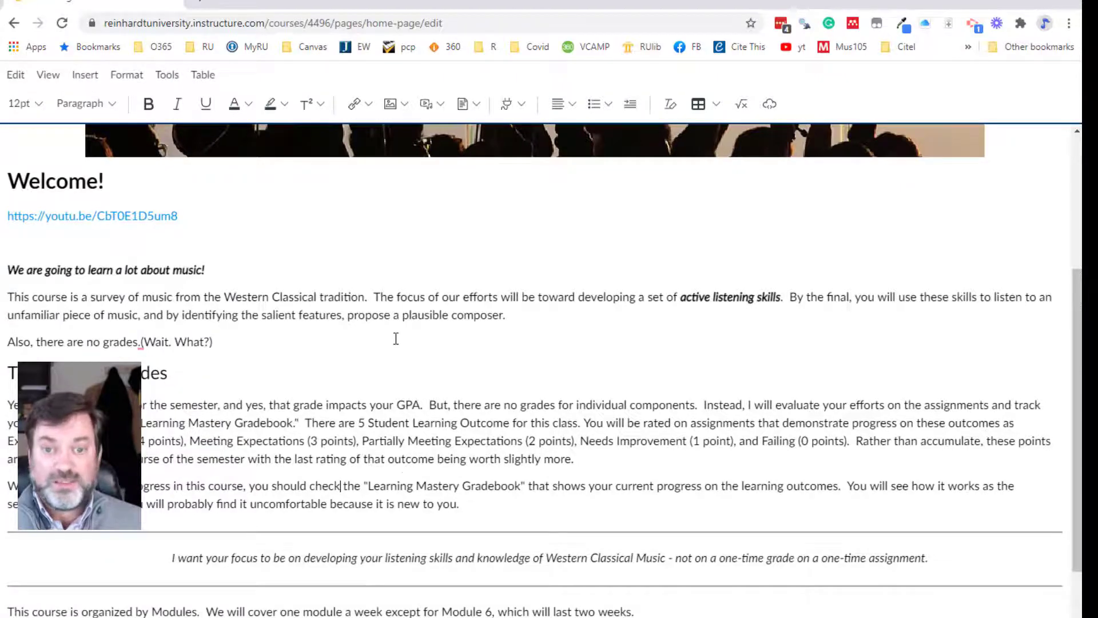
scroll(392, 338, down, 5)
scroll(406, 343, up, 3)
scroll(405, 344, up, 6)
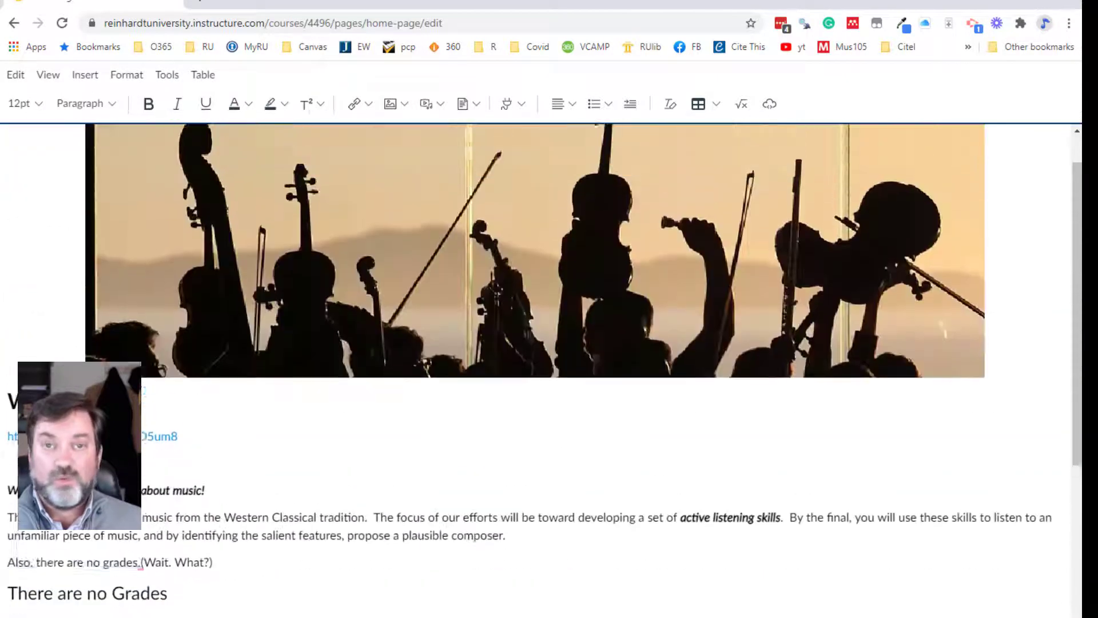
scroll(405, 344, down, 1)
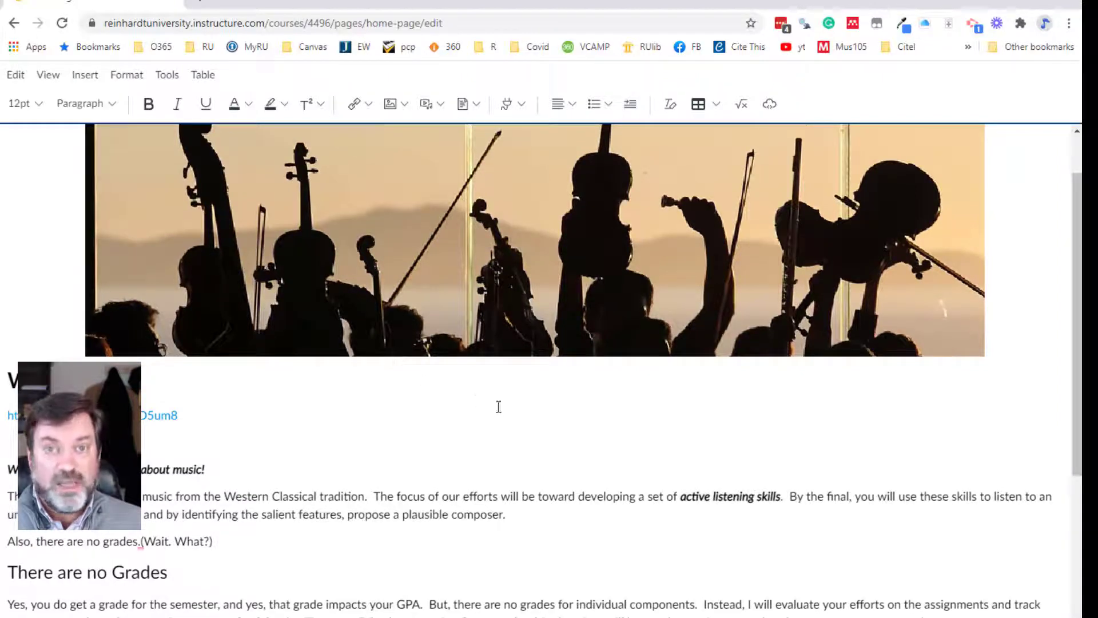
scroll(498, 404, down, 5)
scroll(384, 362, up, 4)
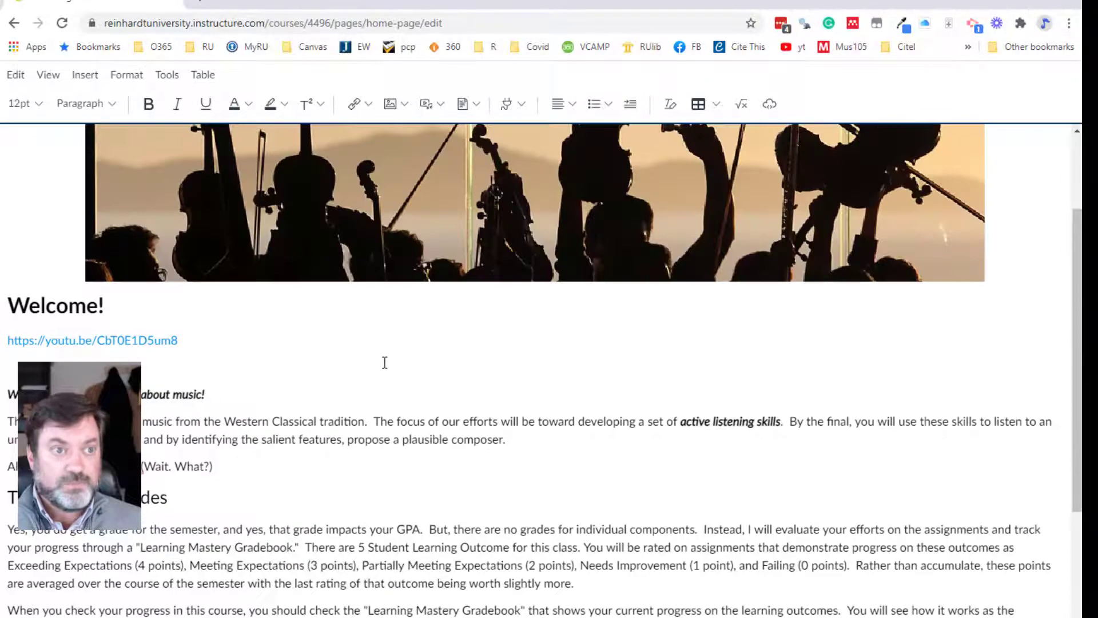
scroll(384, 362, up, 3)
click(57, 78)
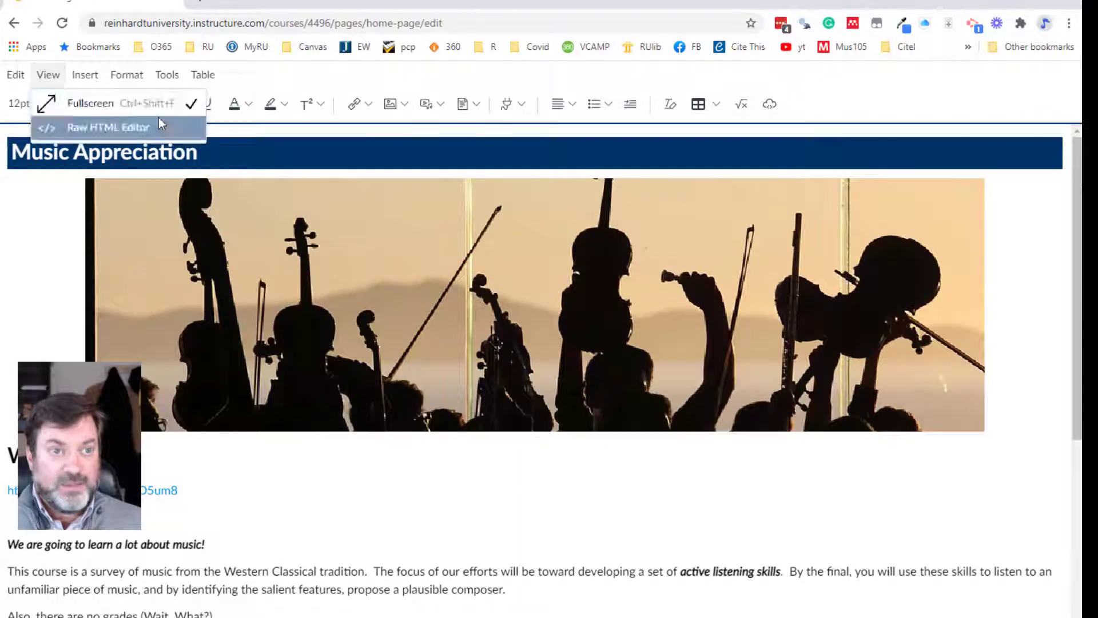
click(89, 109)
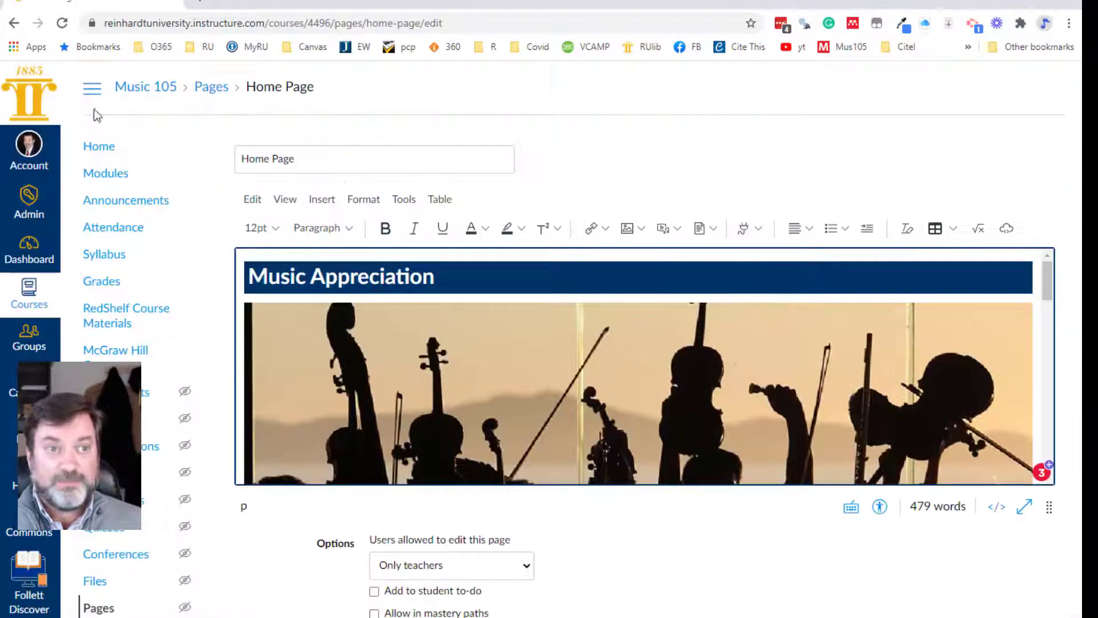